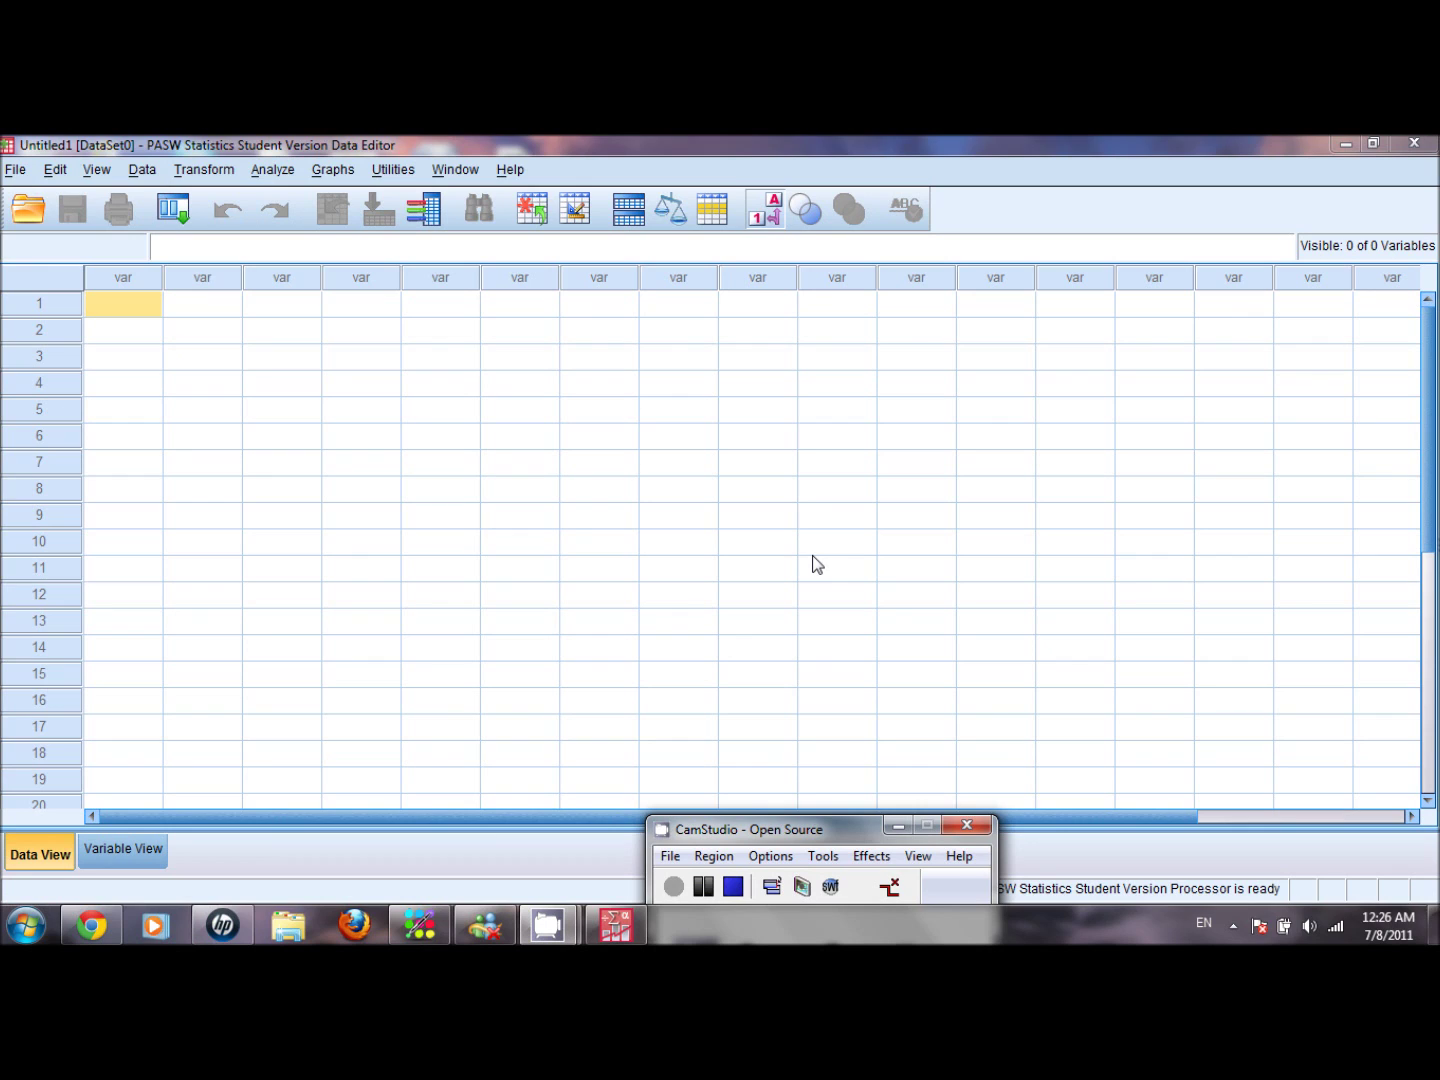
Open the Excel file Speed Data.xlsx from the Documents folder as a data source.
{"action": "left_click_drag", "start_coordinate": [852, 829], "coordinate": [855, 889]}
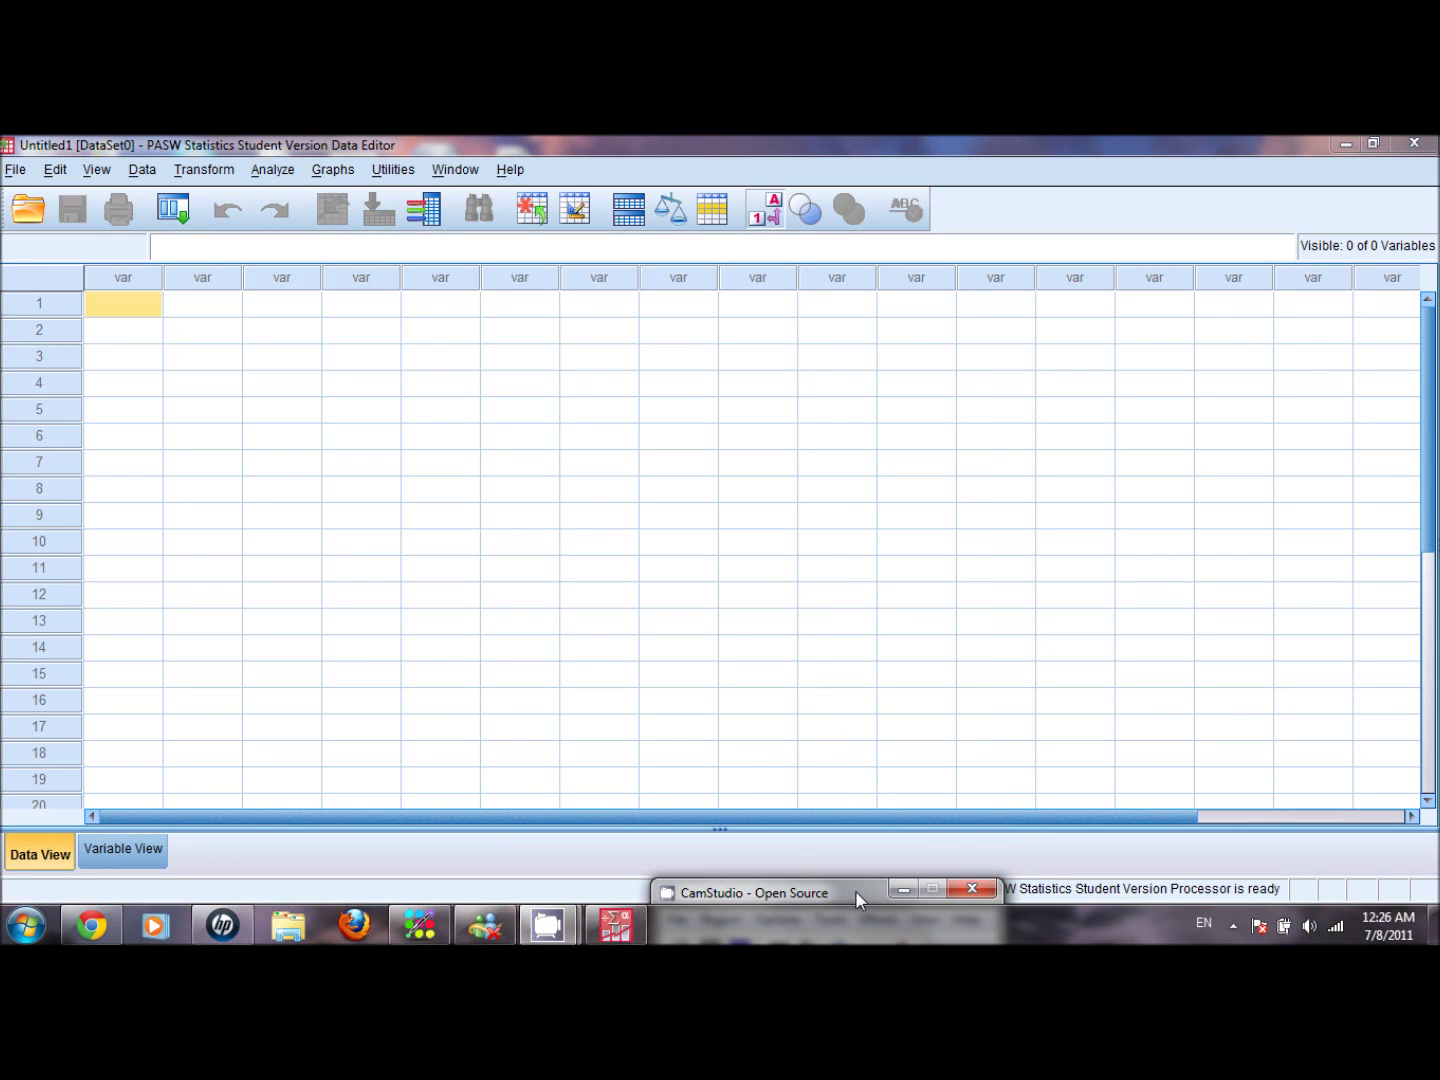
{"action": "left_click", "coordinate": [16, 170]}
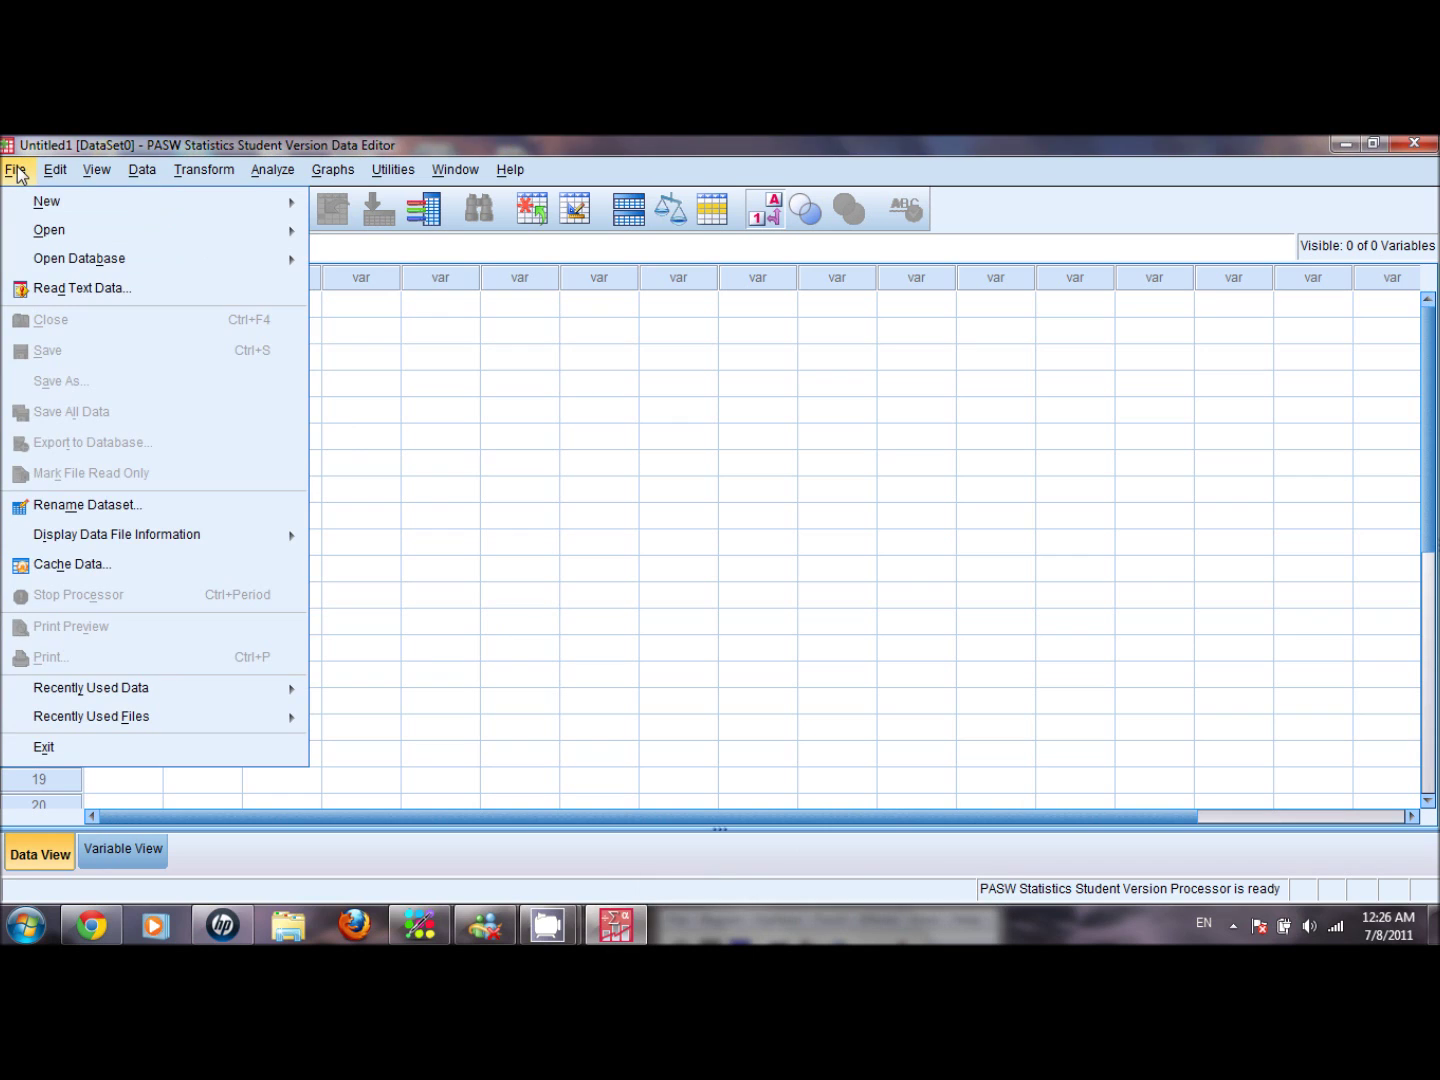
{"action": "mouse_move", "coordinate": [77, 232]}
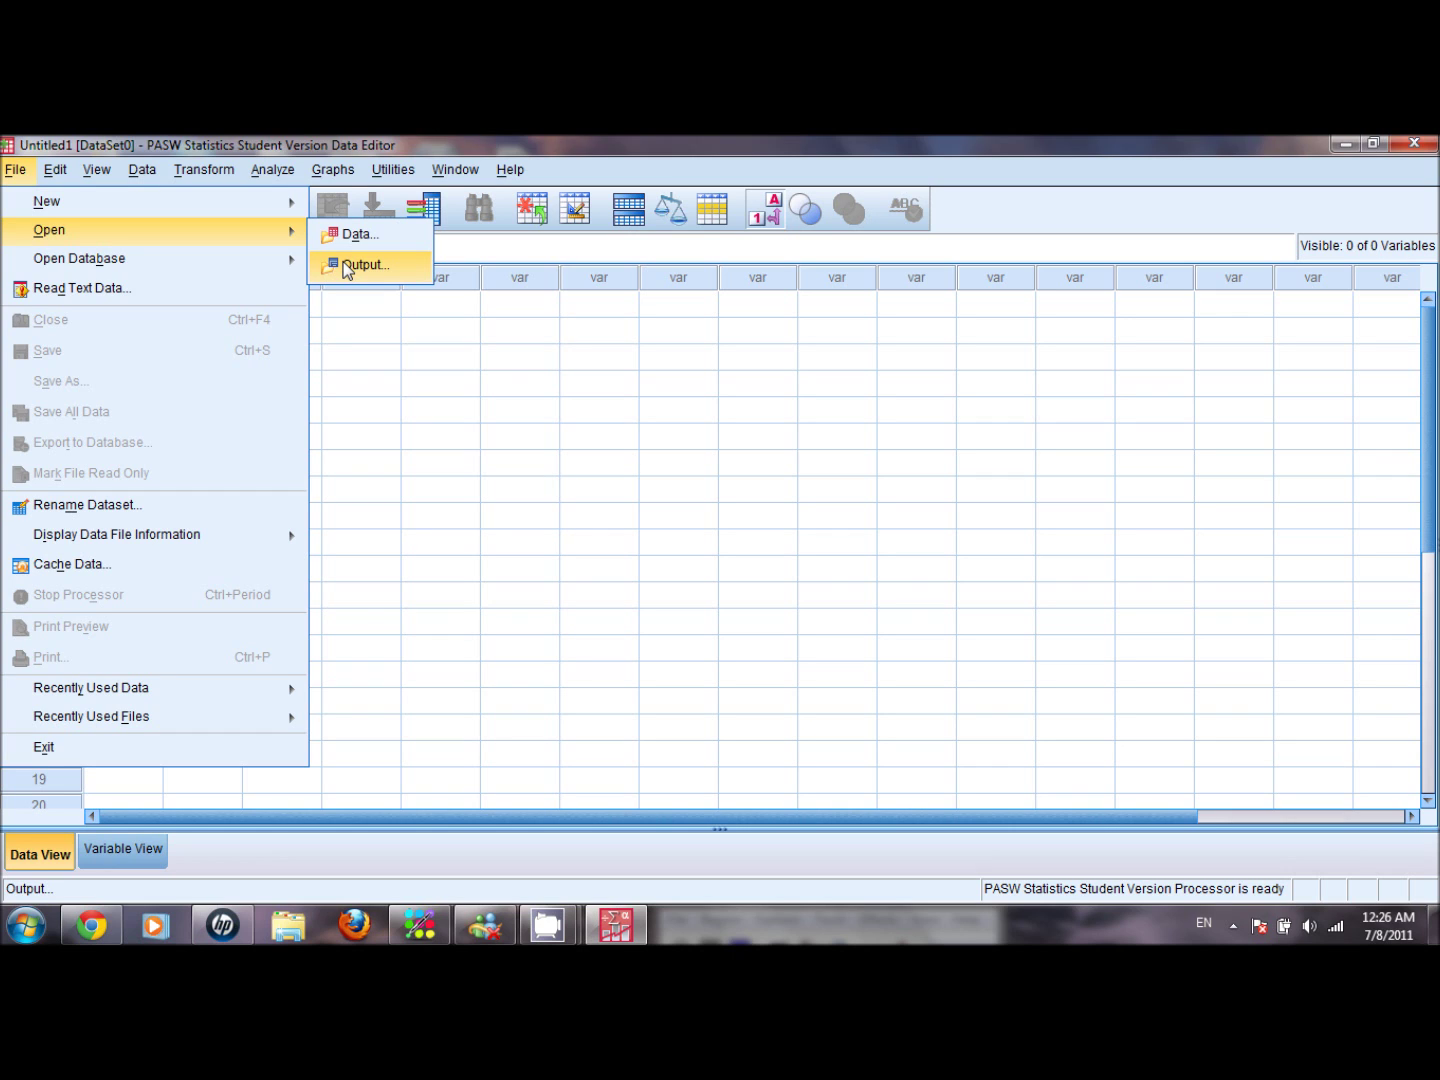
{"action": "left_click", "coordinate": [357, 238]}
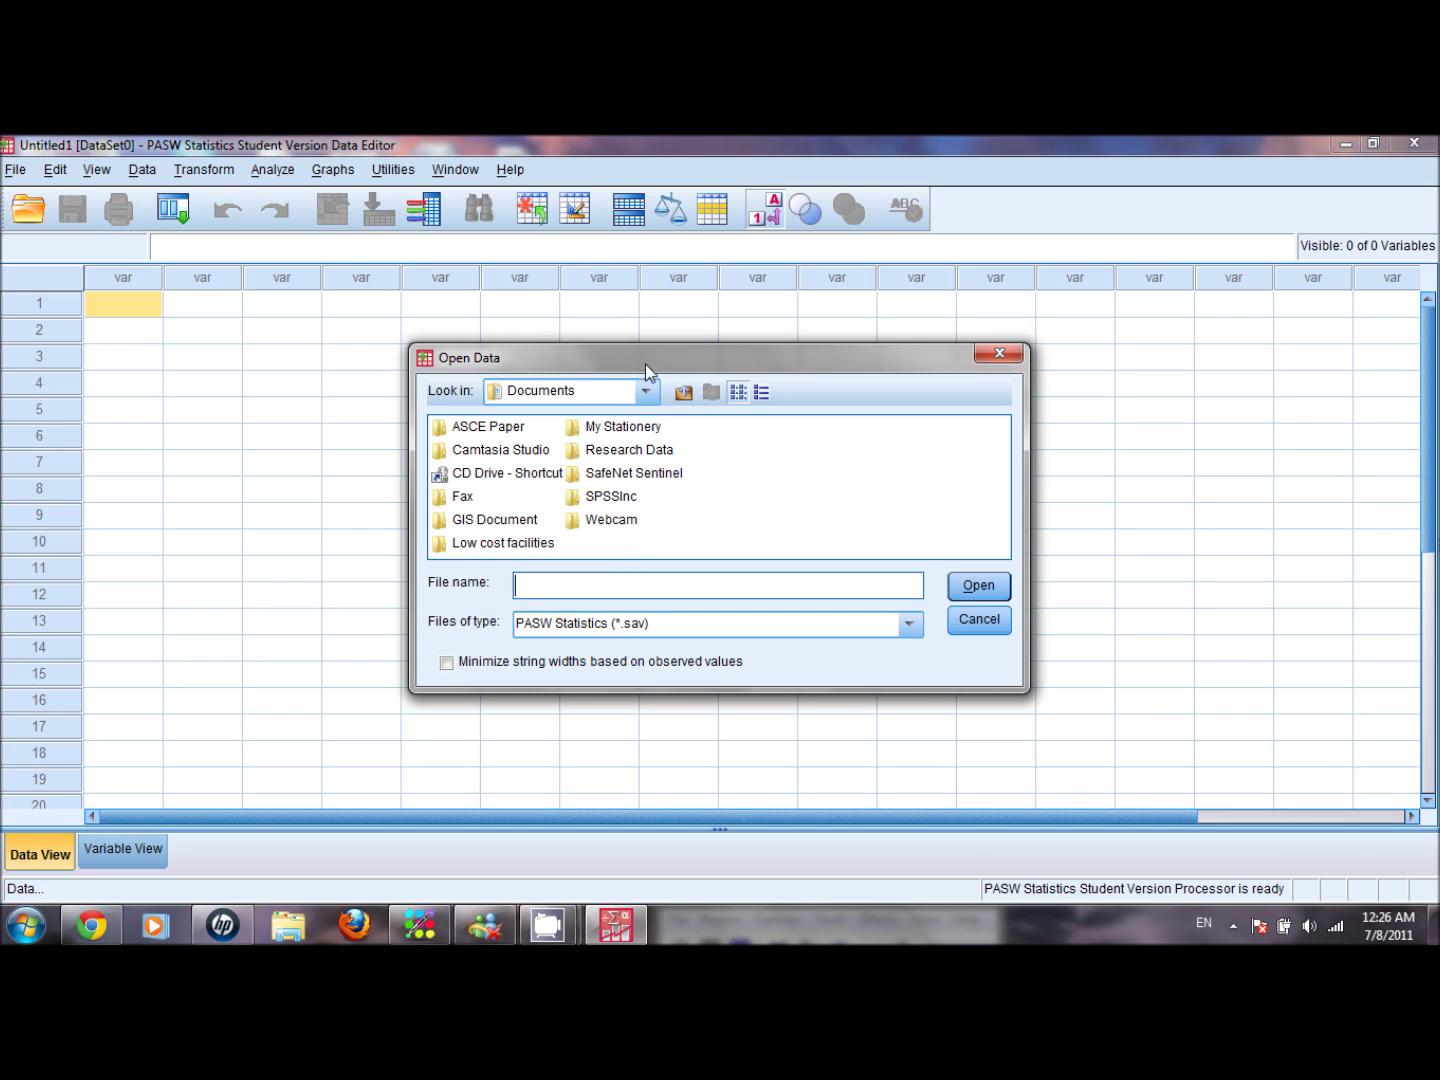
{"action": "left_click_drag", "start_coordinate": [649, 356], "coordinate": [642, 242]}
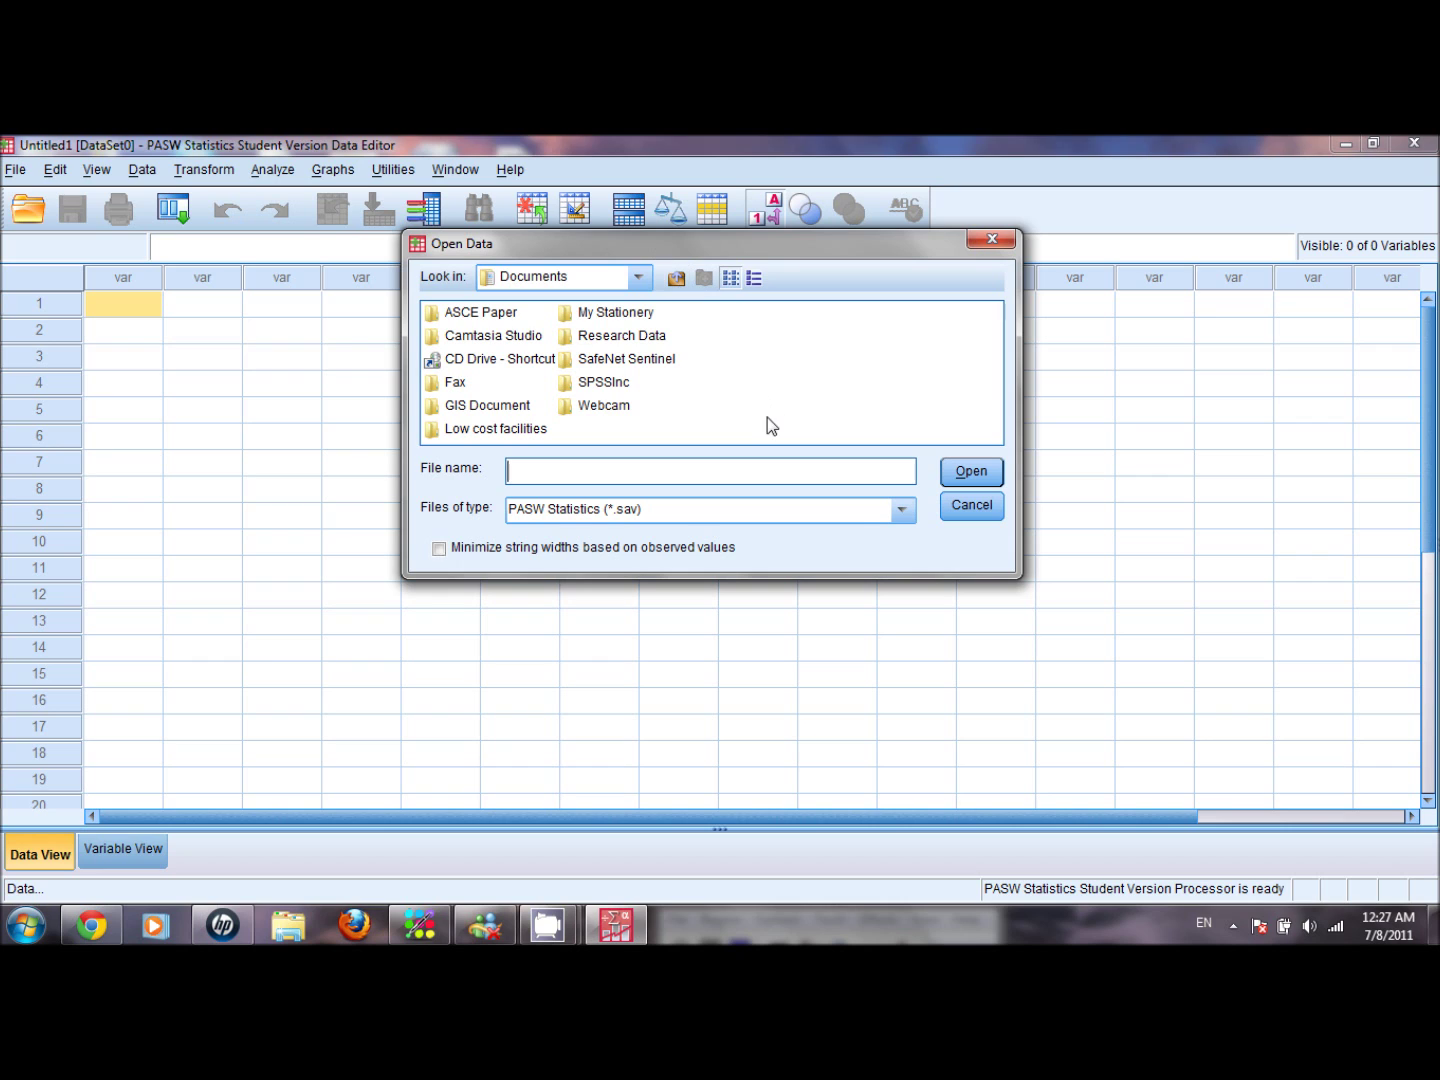
{"action": "left_click", "coordinate": [897, 512]}
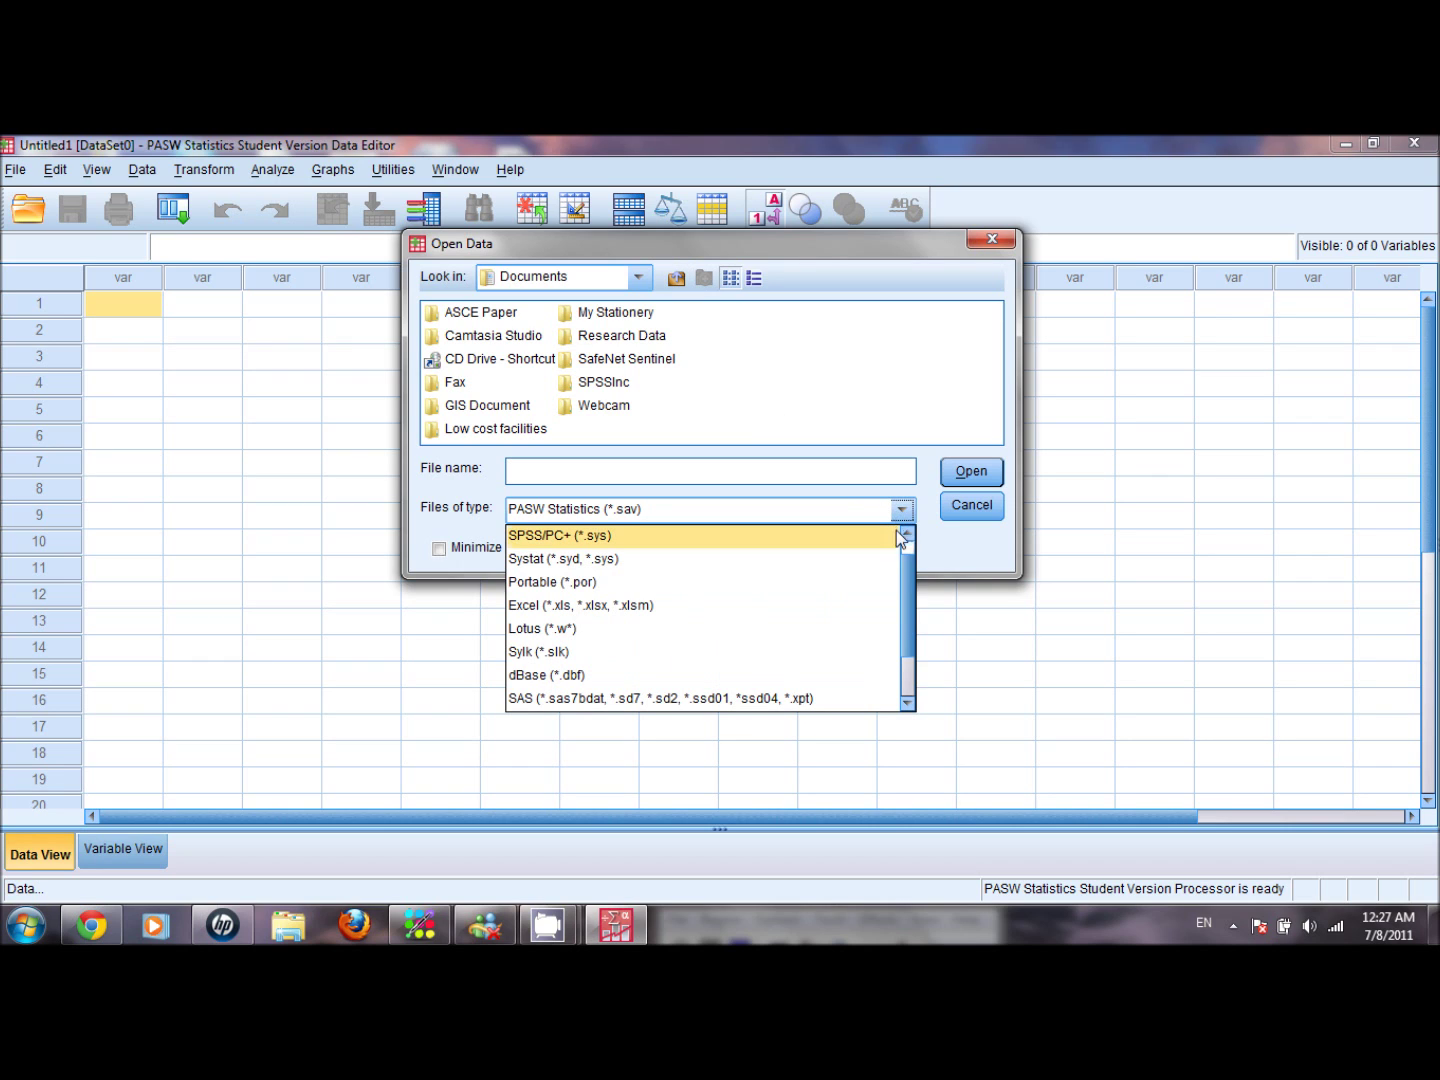
{"action": "mouse_move", "coordinate": [910, 591]}
{"action": "left_mouse_down"}
{"action": "mouse_move", "coordinate": [910, 653]}
{"action": "mouse_move", "coordinate": [908, 609]}
{"action": "left_mouse_up"}
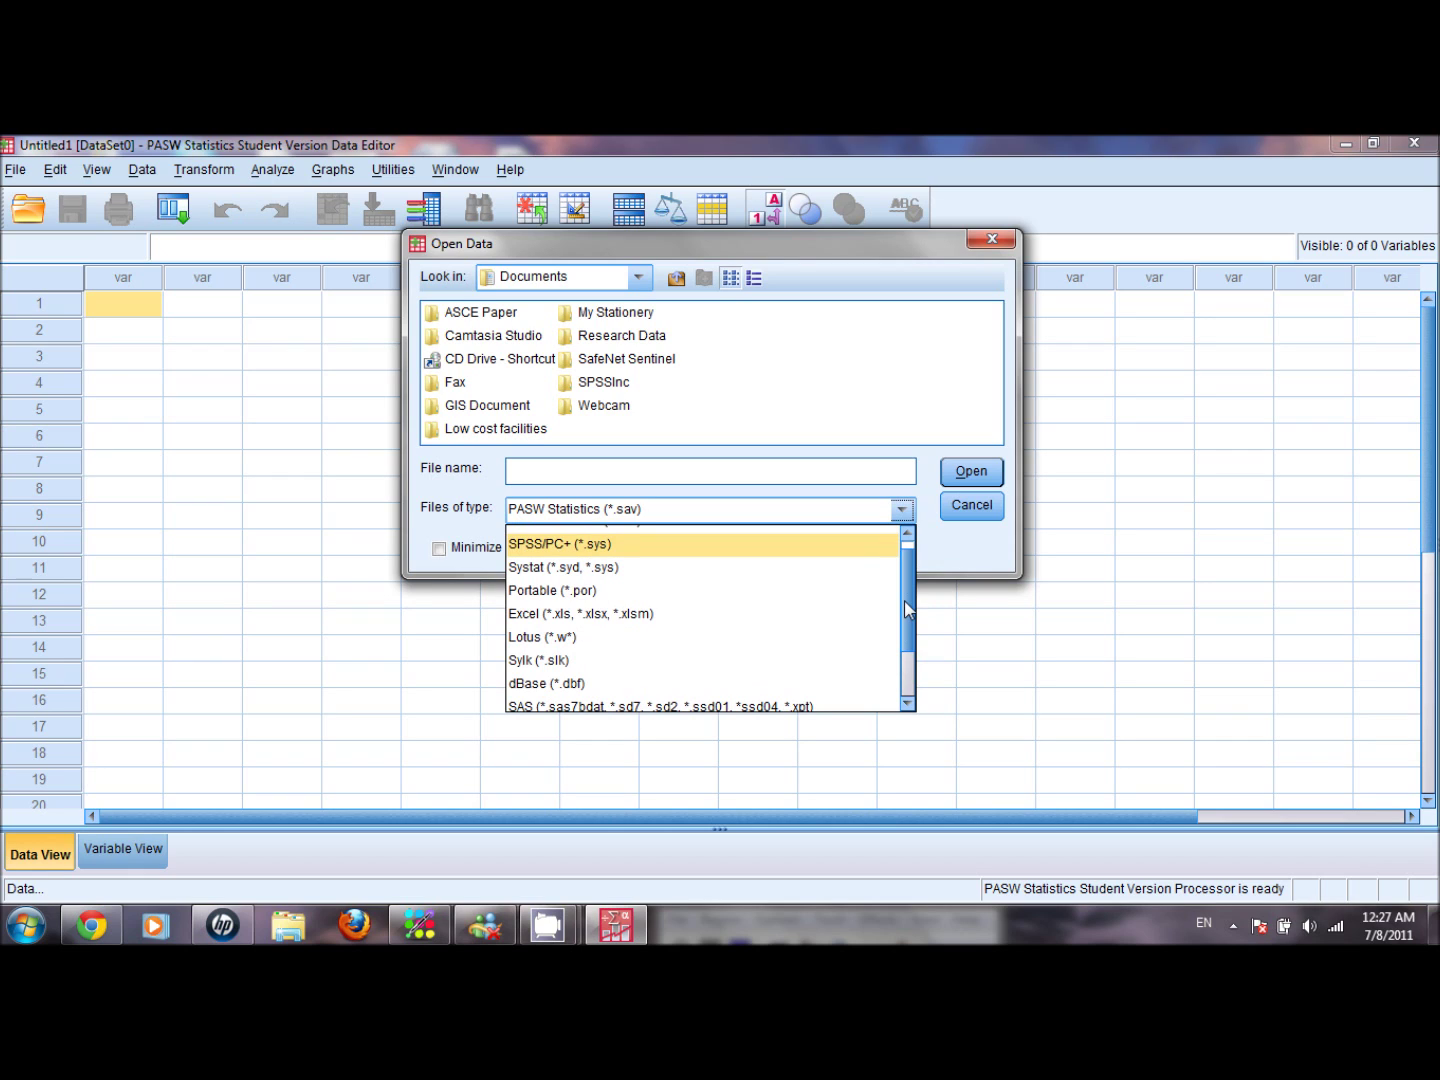
{"action": "left_click", "coordinate": [820, 624]}
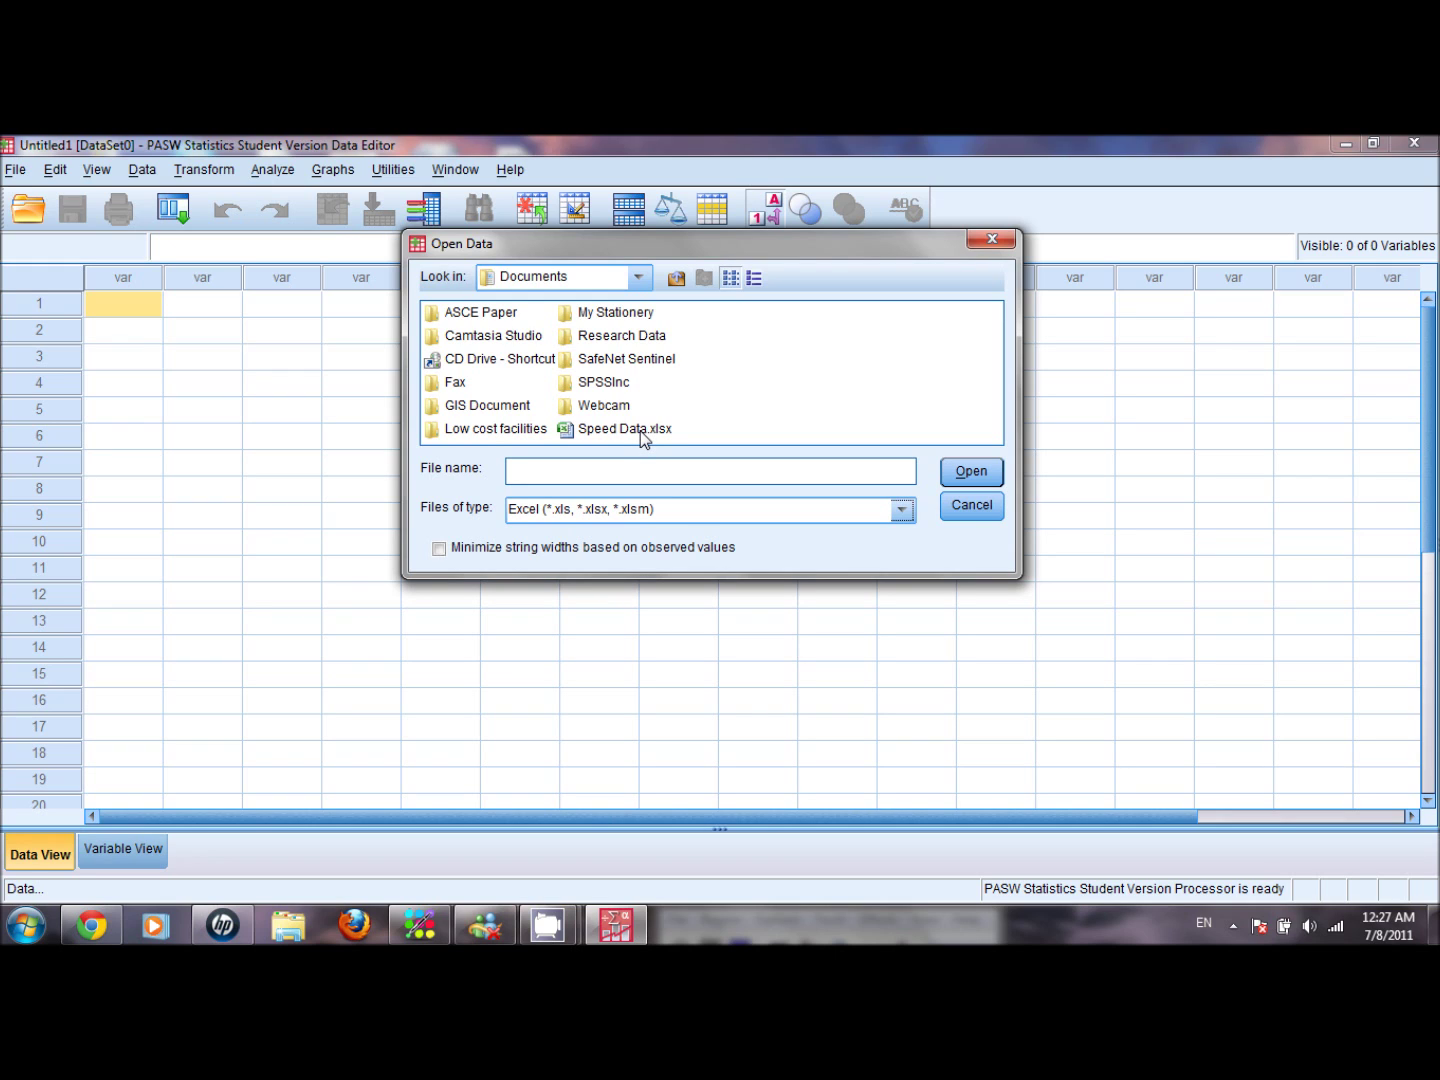
{"action": "left_click", "coordinate": [643, 437]}
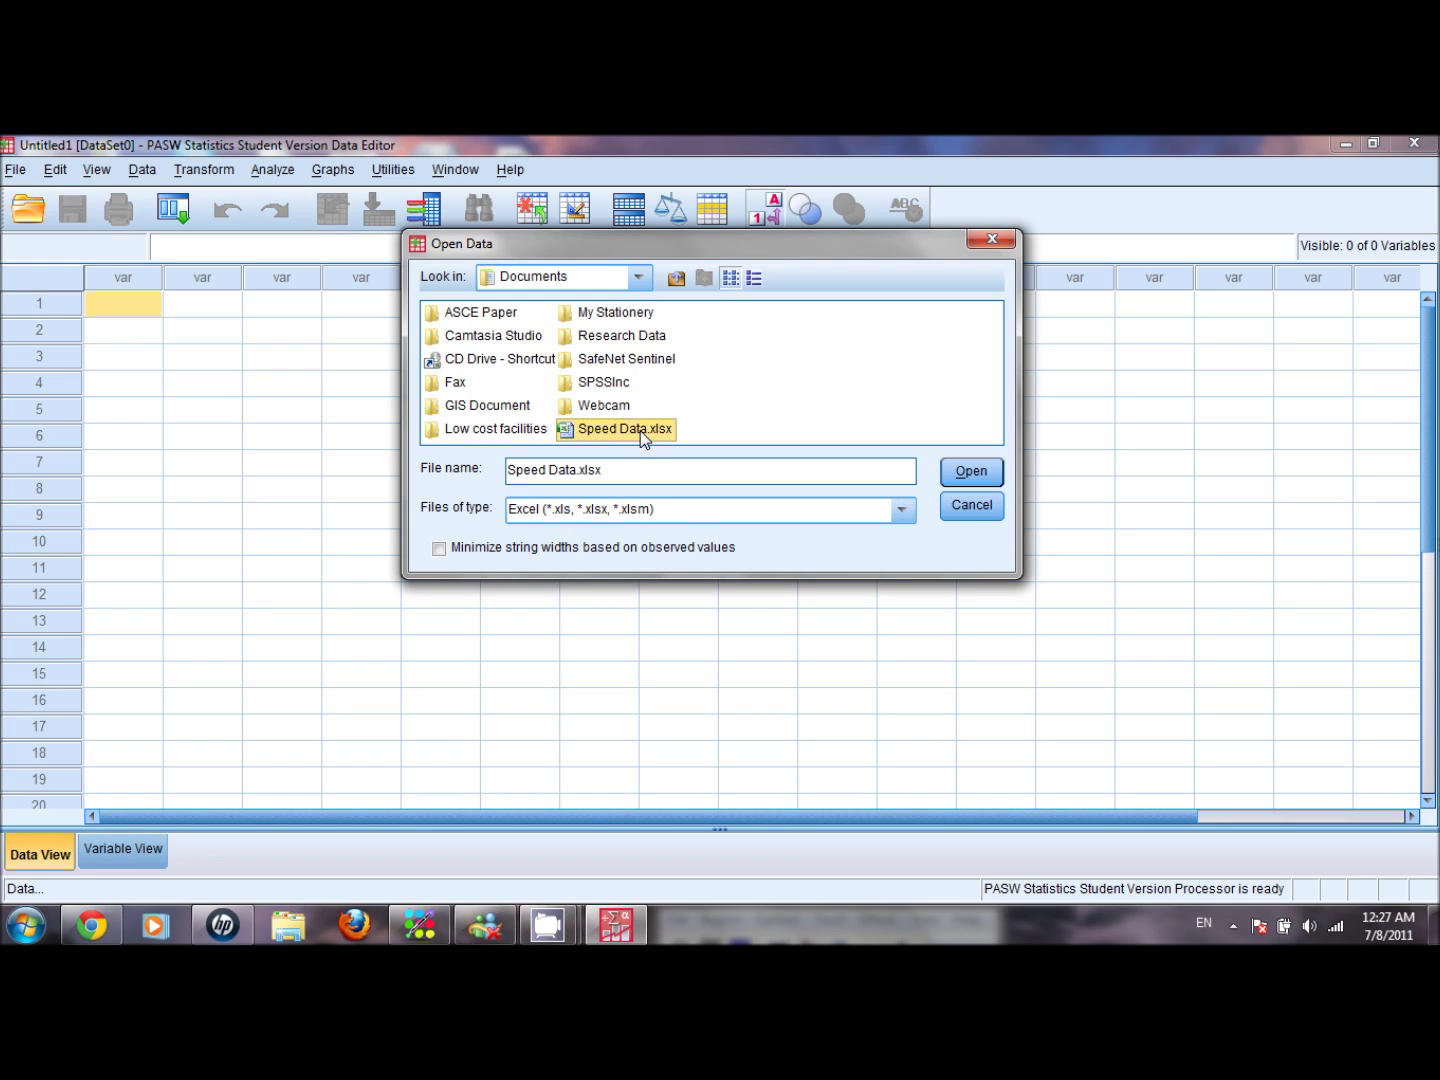
{"action": "left_click", "coordinate": [970, 472]}
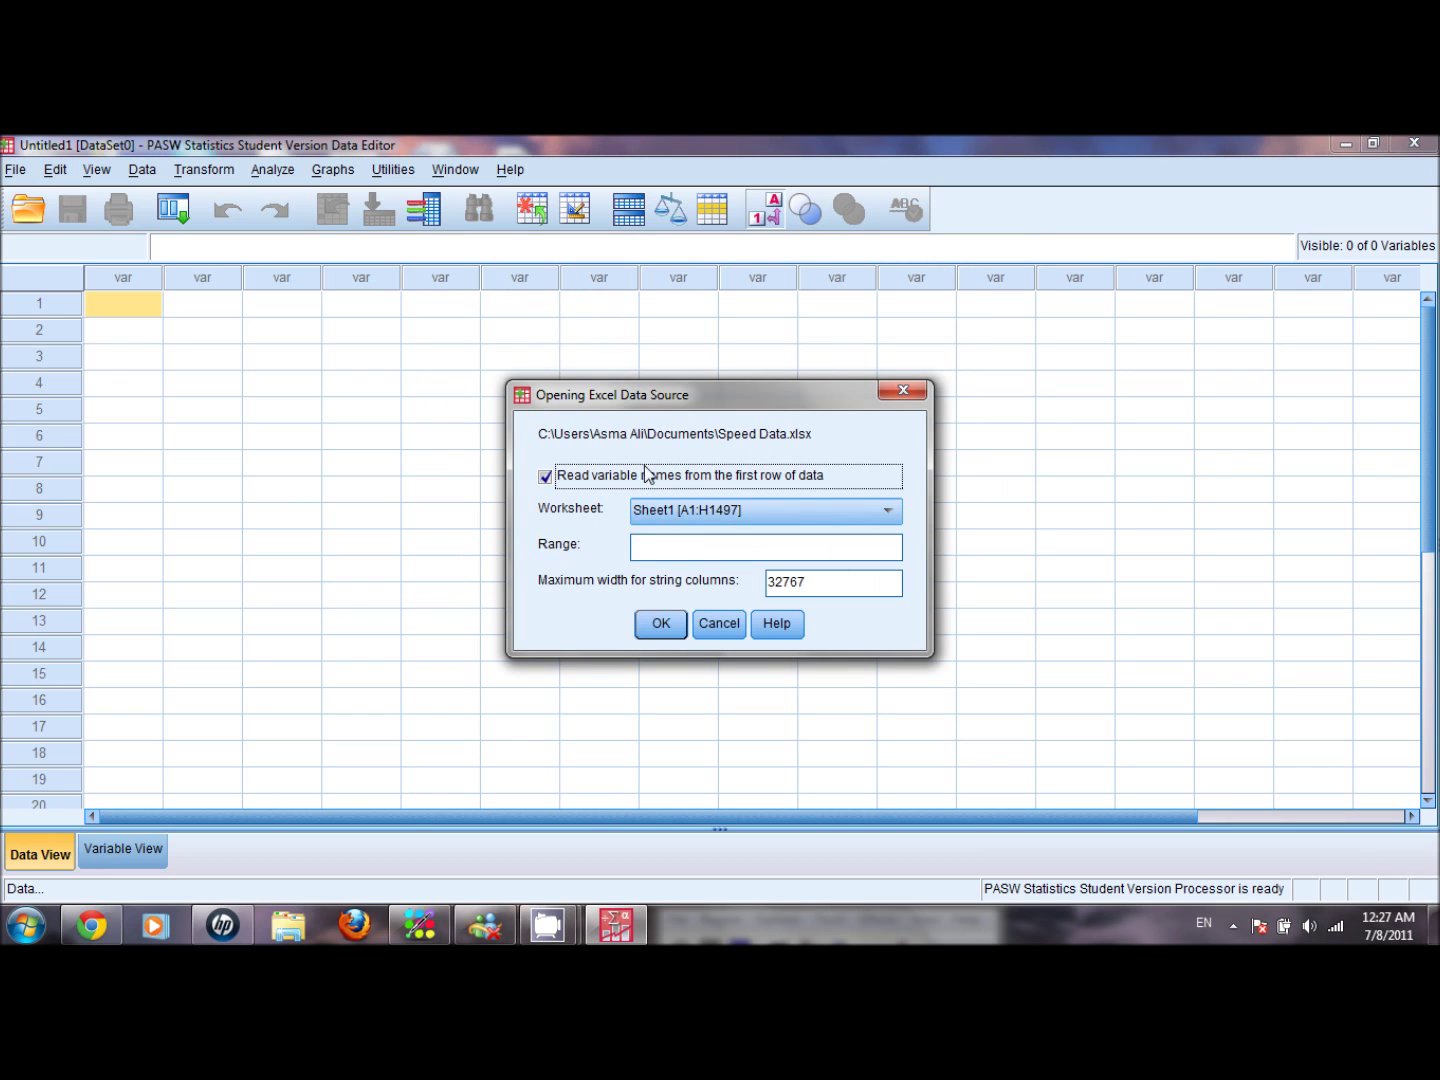
Import worksheet Sheet1 [A1:H1497], reading the variable names from the first row of data.
{"action": "left_click", "coordinate": [889, 511]}
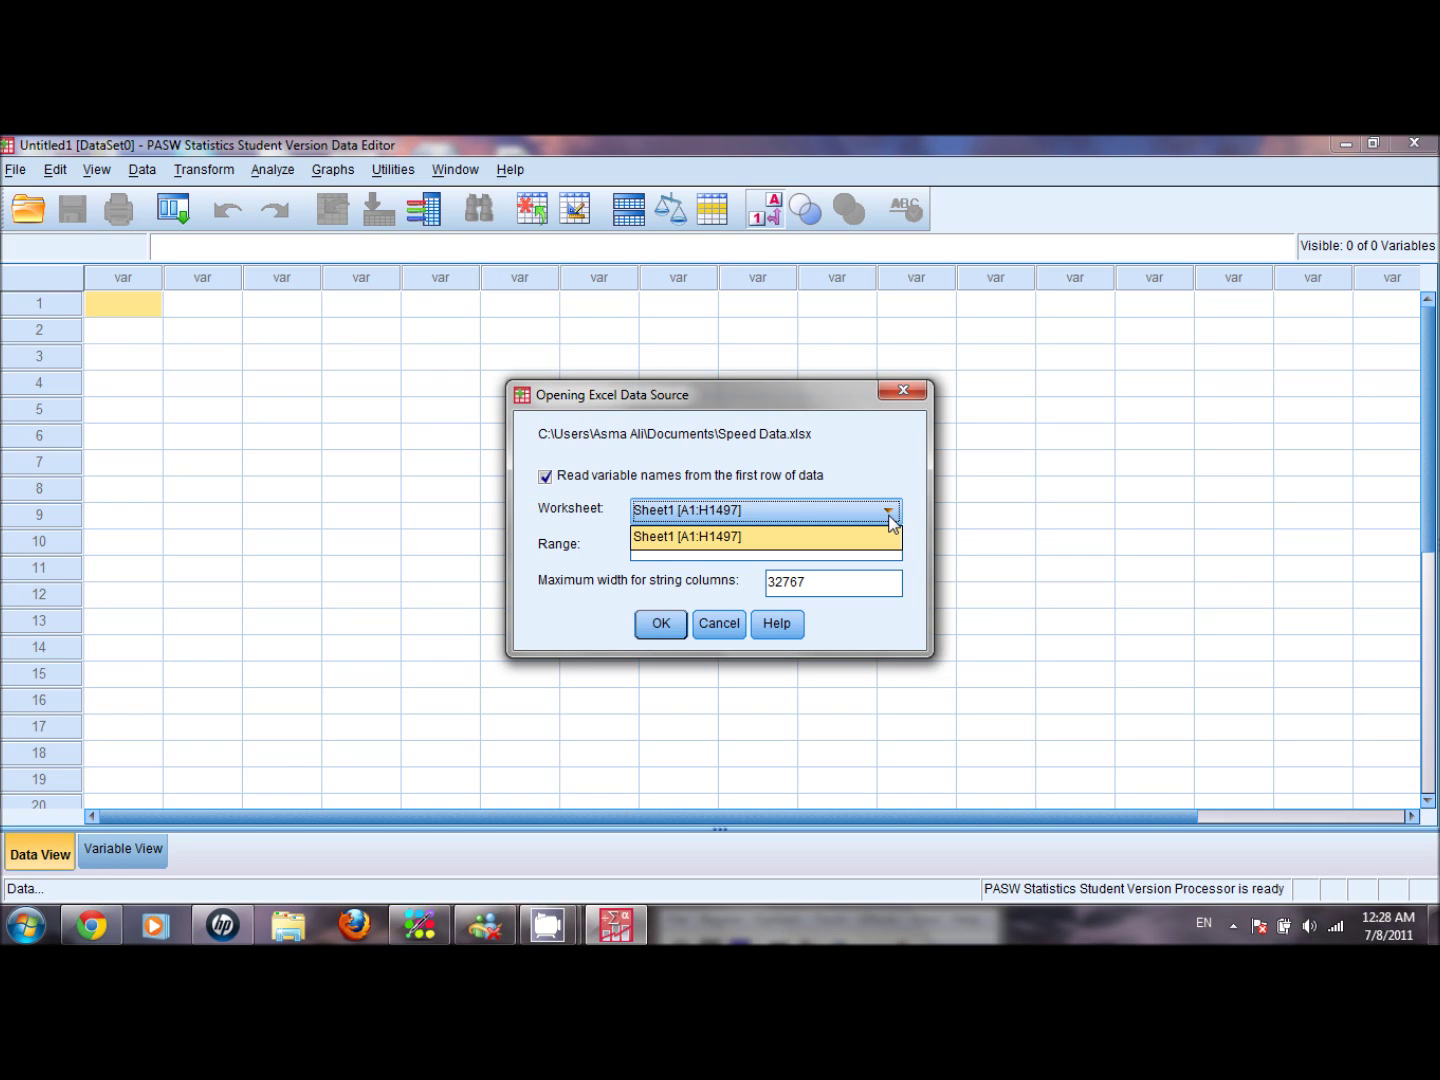
{"action": "left_click", "coordinate": [734, 536]}
{"action": "left_click", "coordinate": [657, 622]}
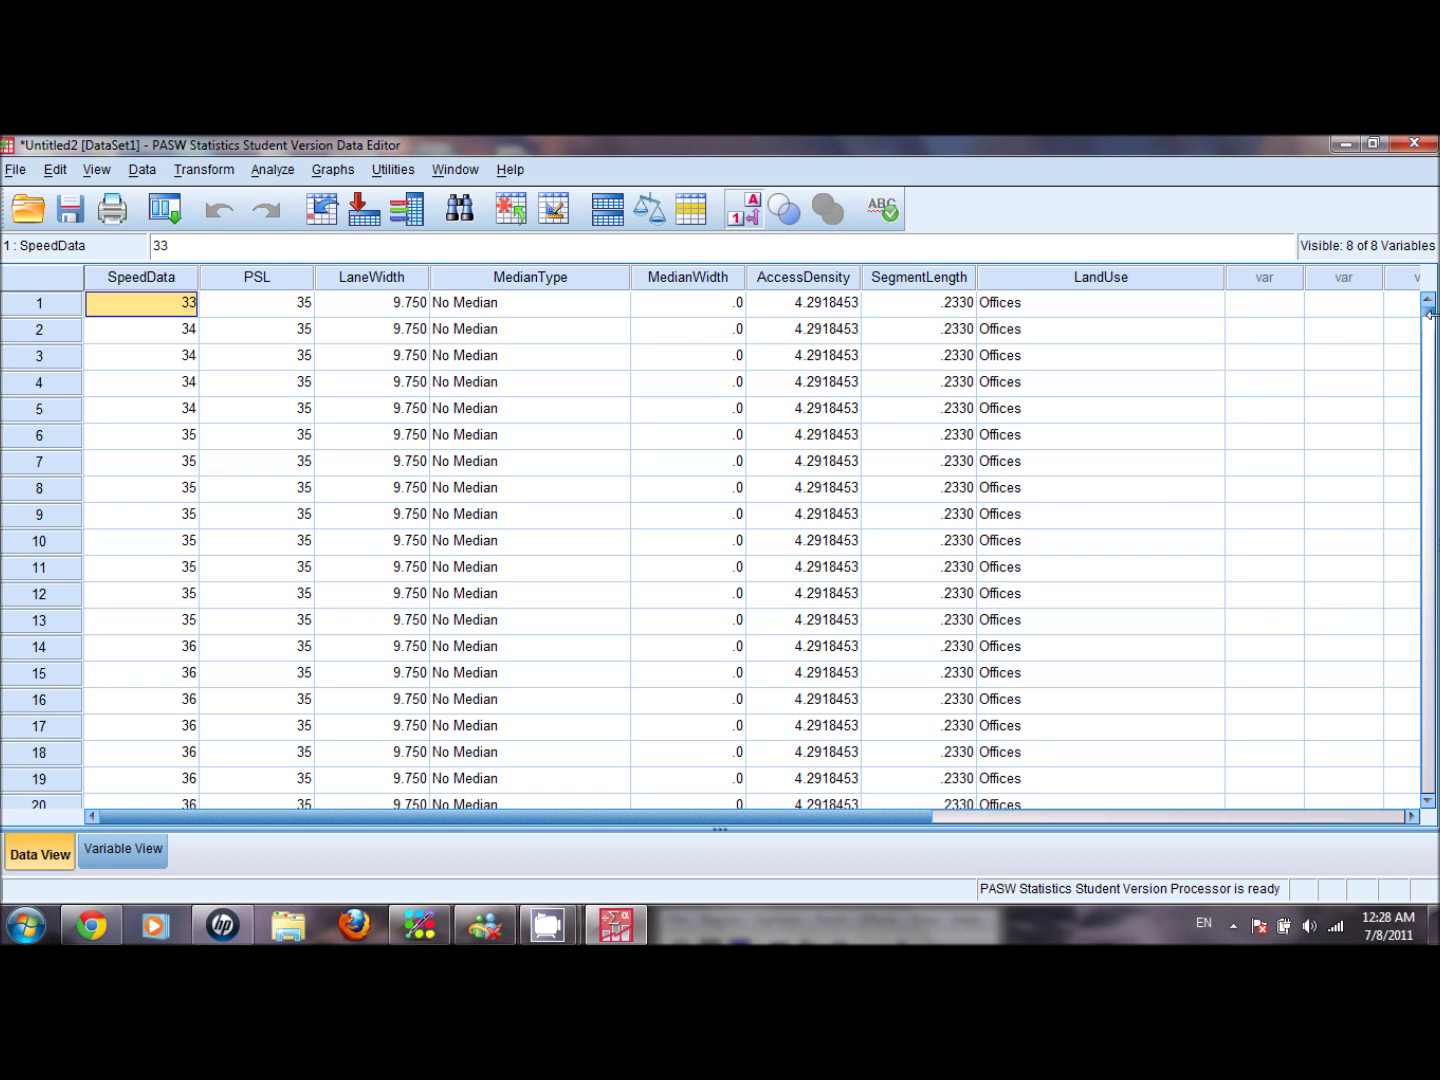
Review the imported speed records, and examine the names in the list of variable definitions.
{"action": "mouse_move", "coordinate": [1429, 312]}
{"action": "left_mouse_down"}
{"action": "mouse_move", "coordinate": [1408, 636]}
{"action": "mouse_move", "coordinate": [1431, 305]}
{"action": "left_mouse_up"}
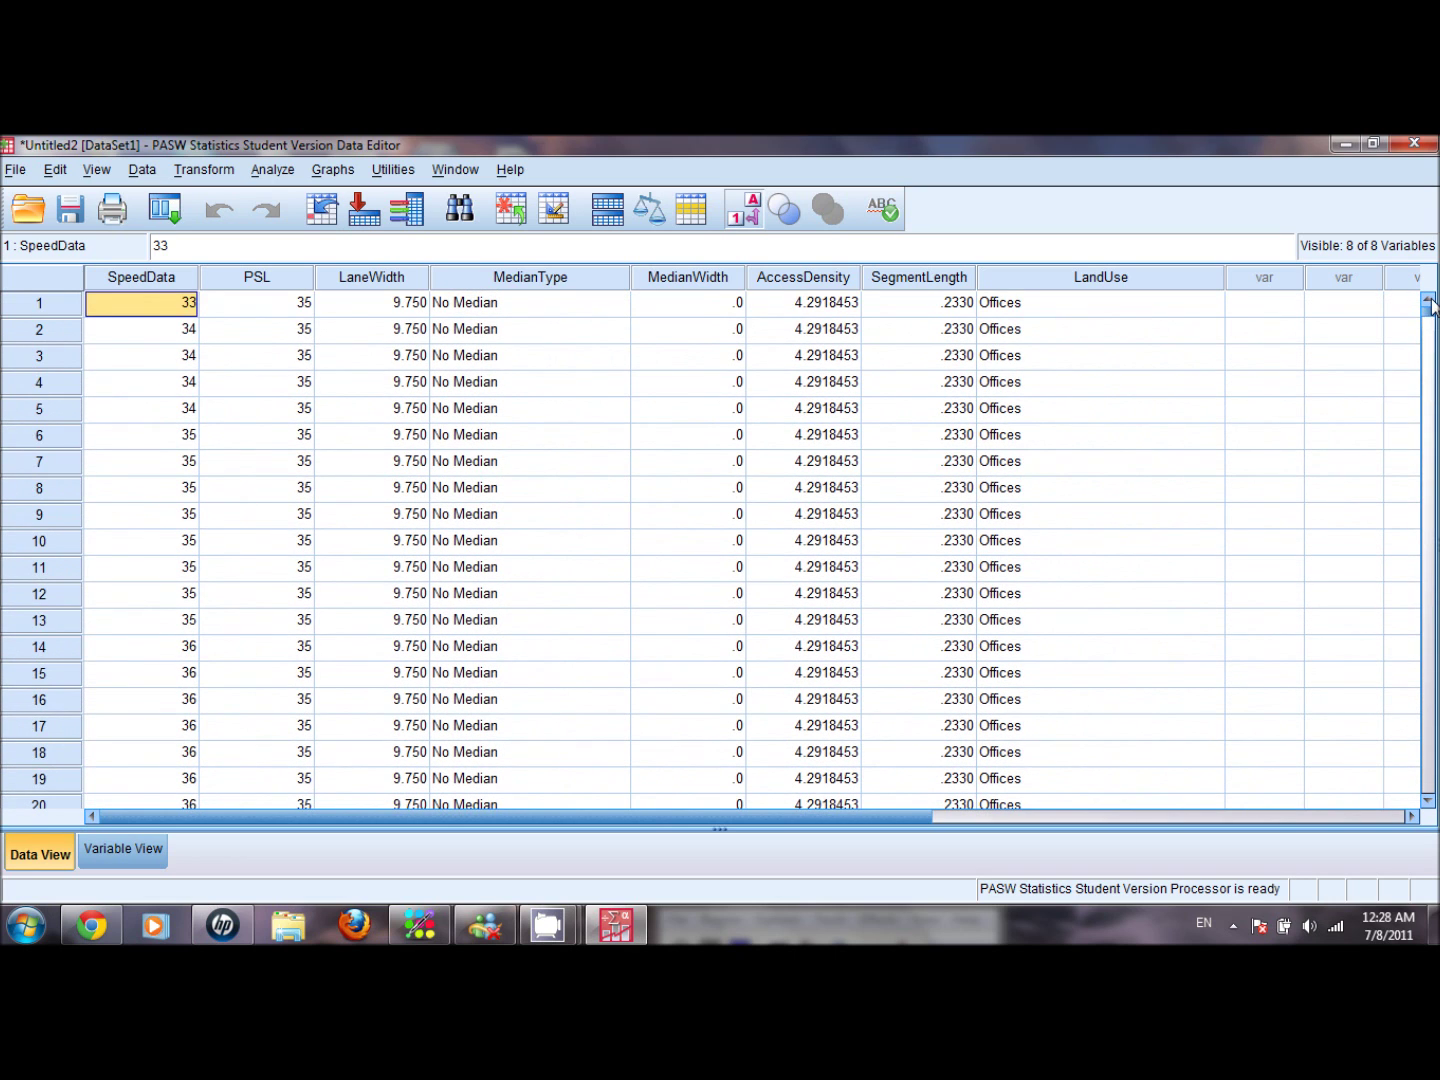
{"action": "double_click", "coordinate": [169, 308]}
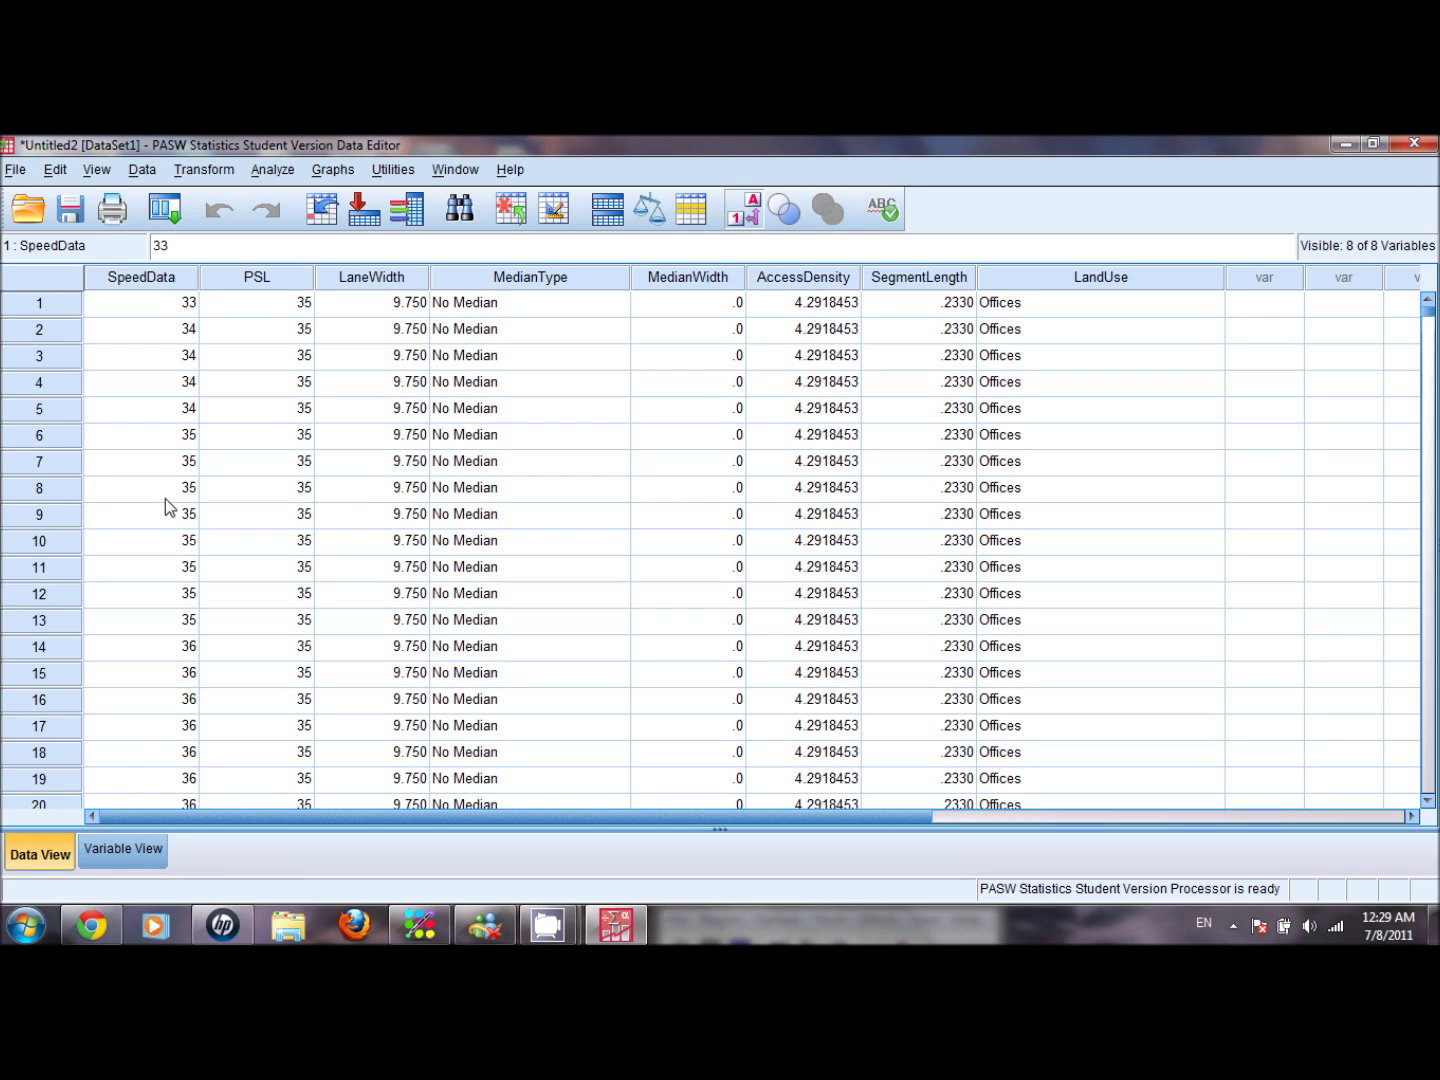
{"action": "left_click", "coordinate": [121, 851]}
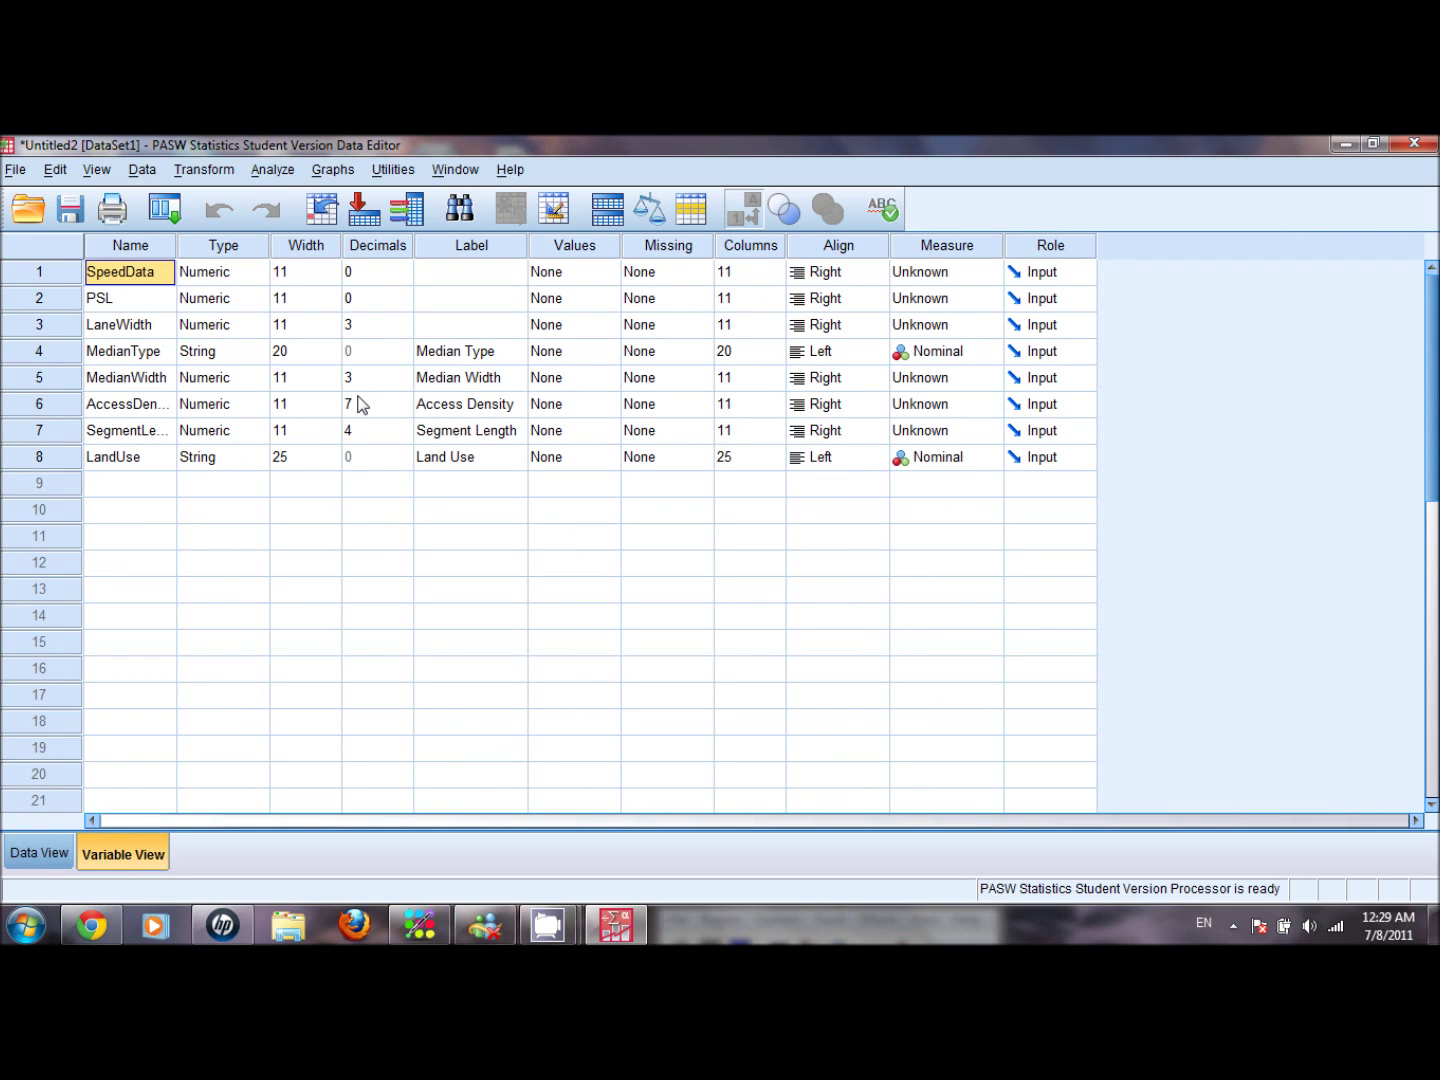
{"action": "left_click", "coordinate": [156, 252]}
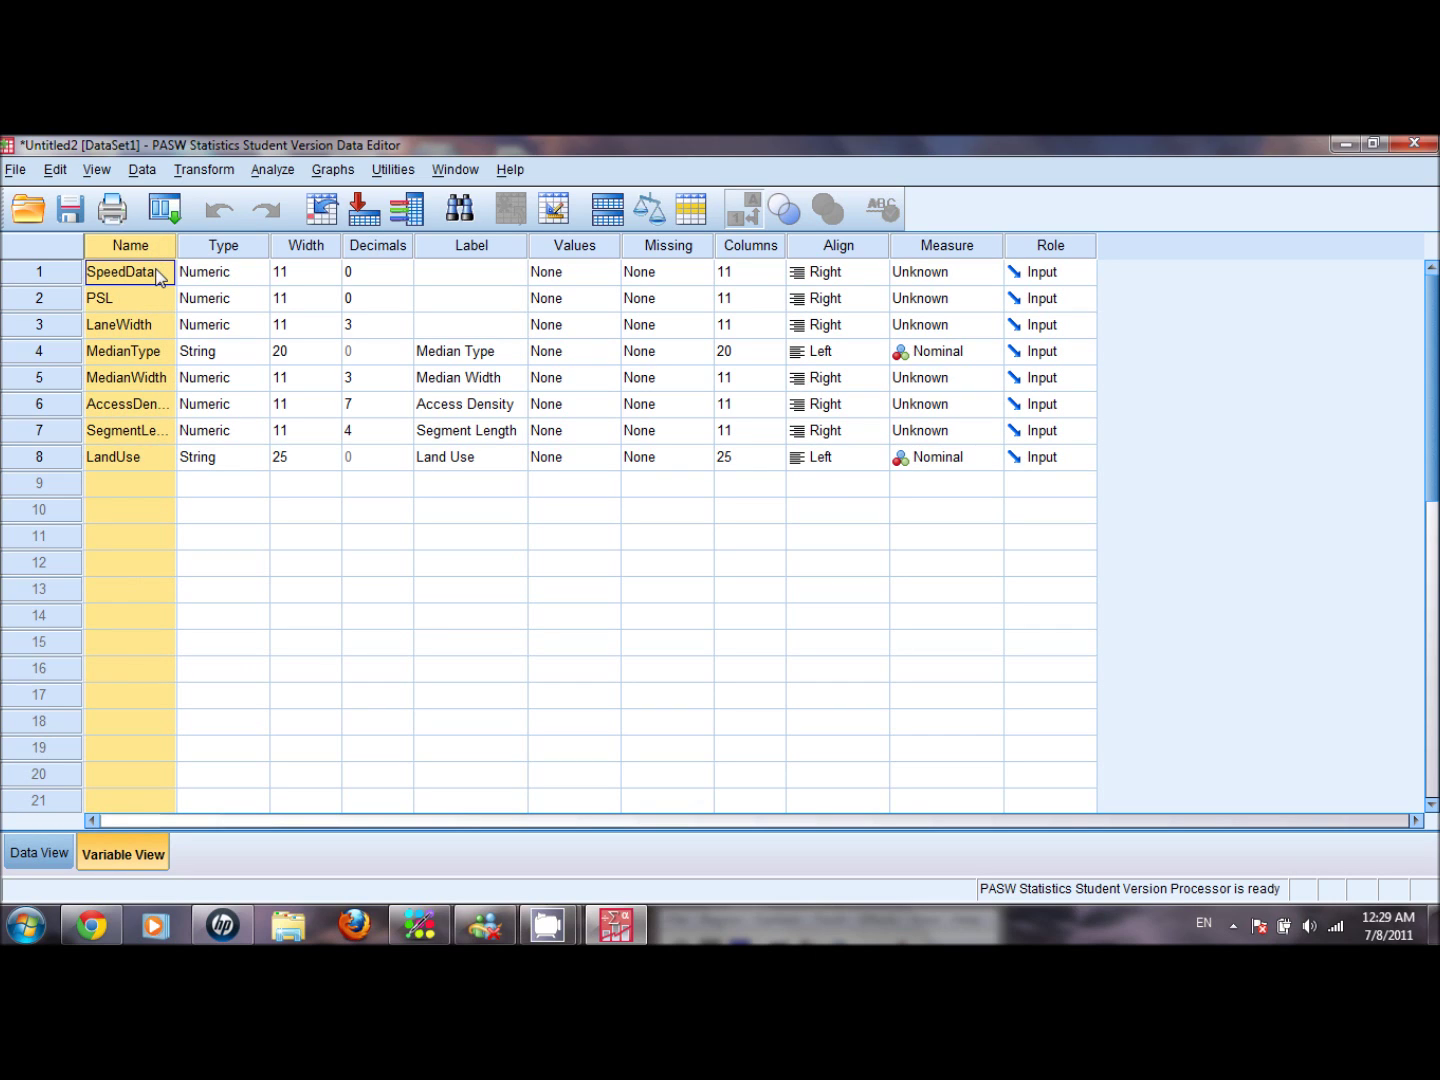
{"action": "left_click", "coordinate": [157, 277]}
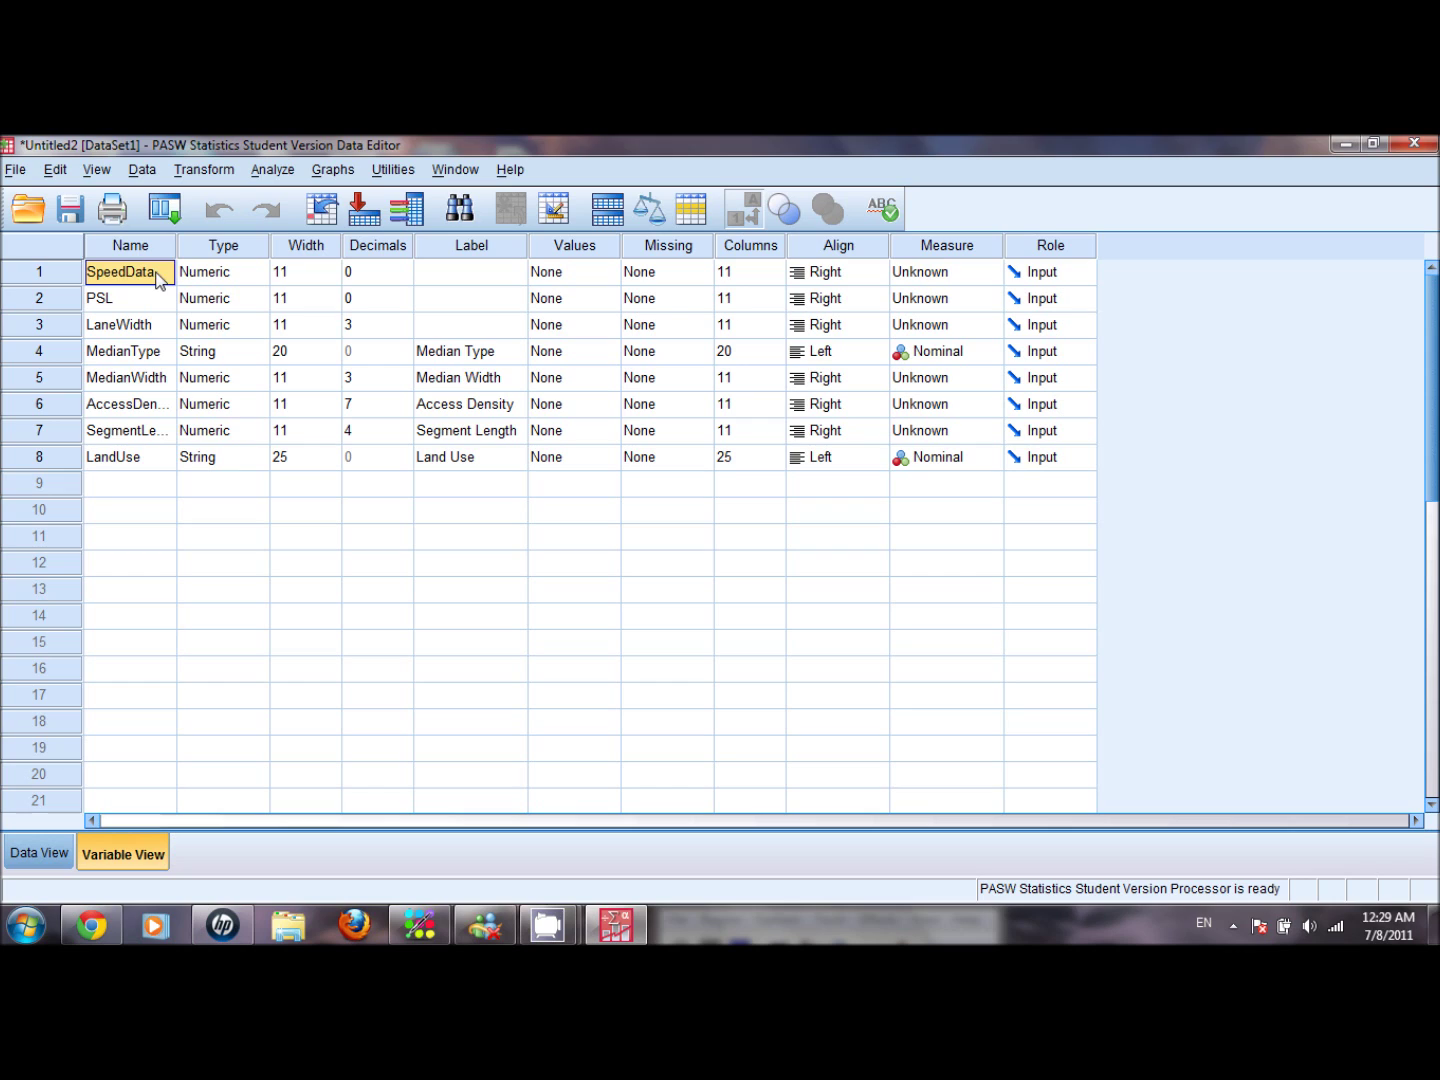
{"action": "left_click", "coordinate": [156, 272]}
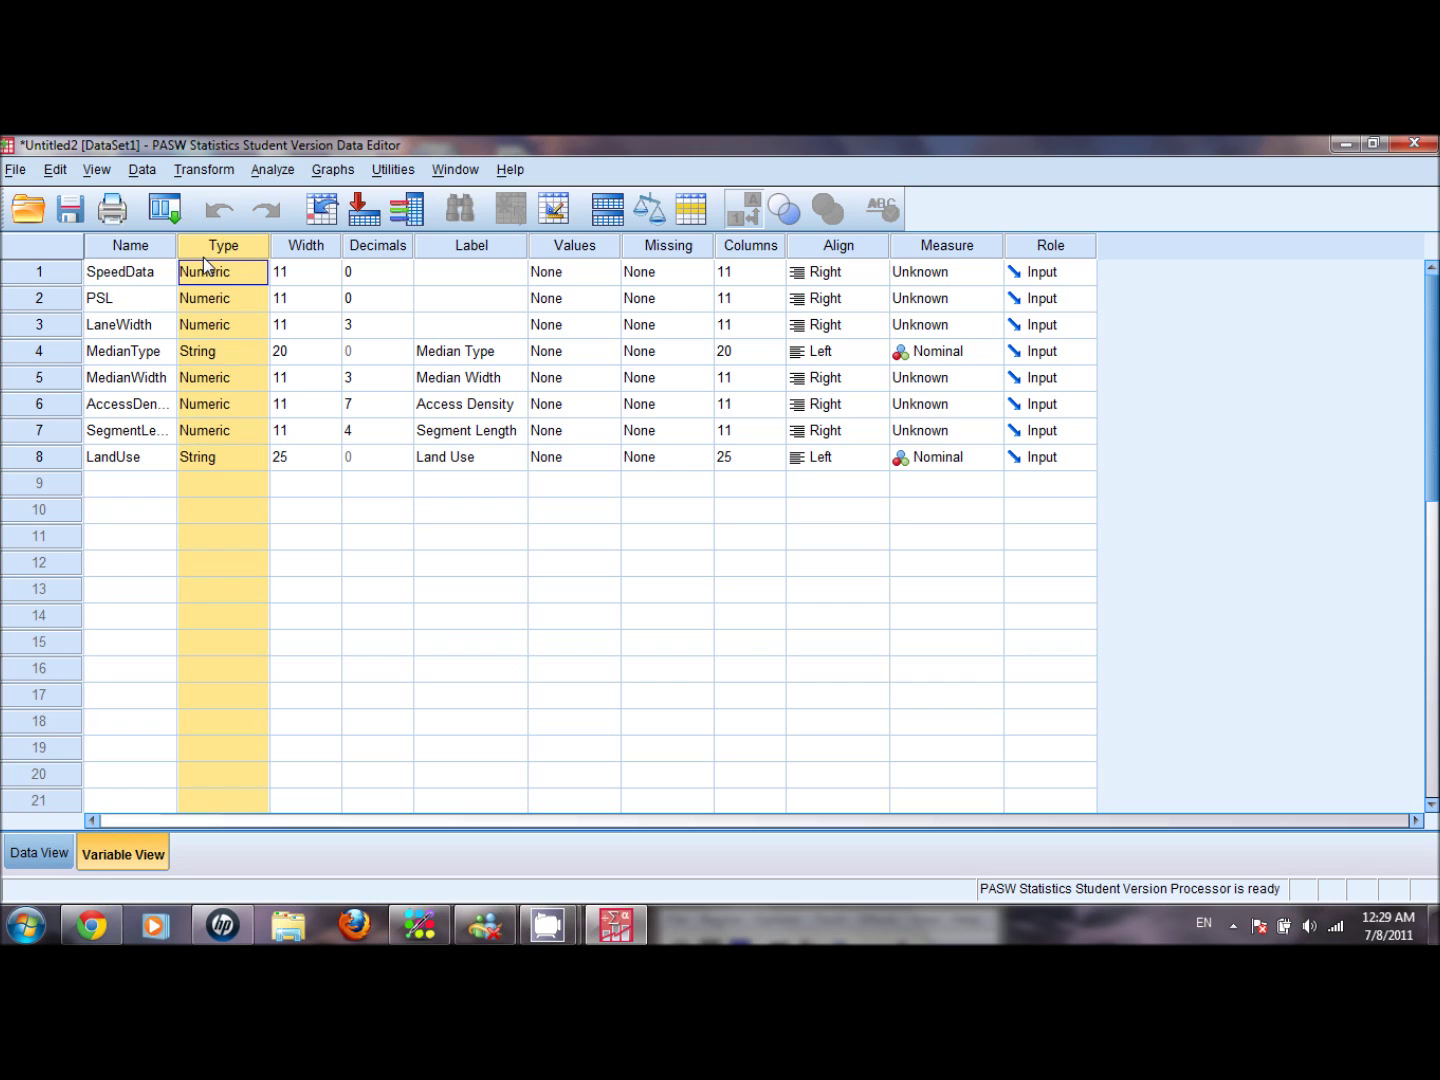
Examine the variable type options of SpeedData and MedianType, and the width and decimals settings of the variables.
{"action": "left_click", "coordinate": [245, 271]}
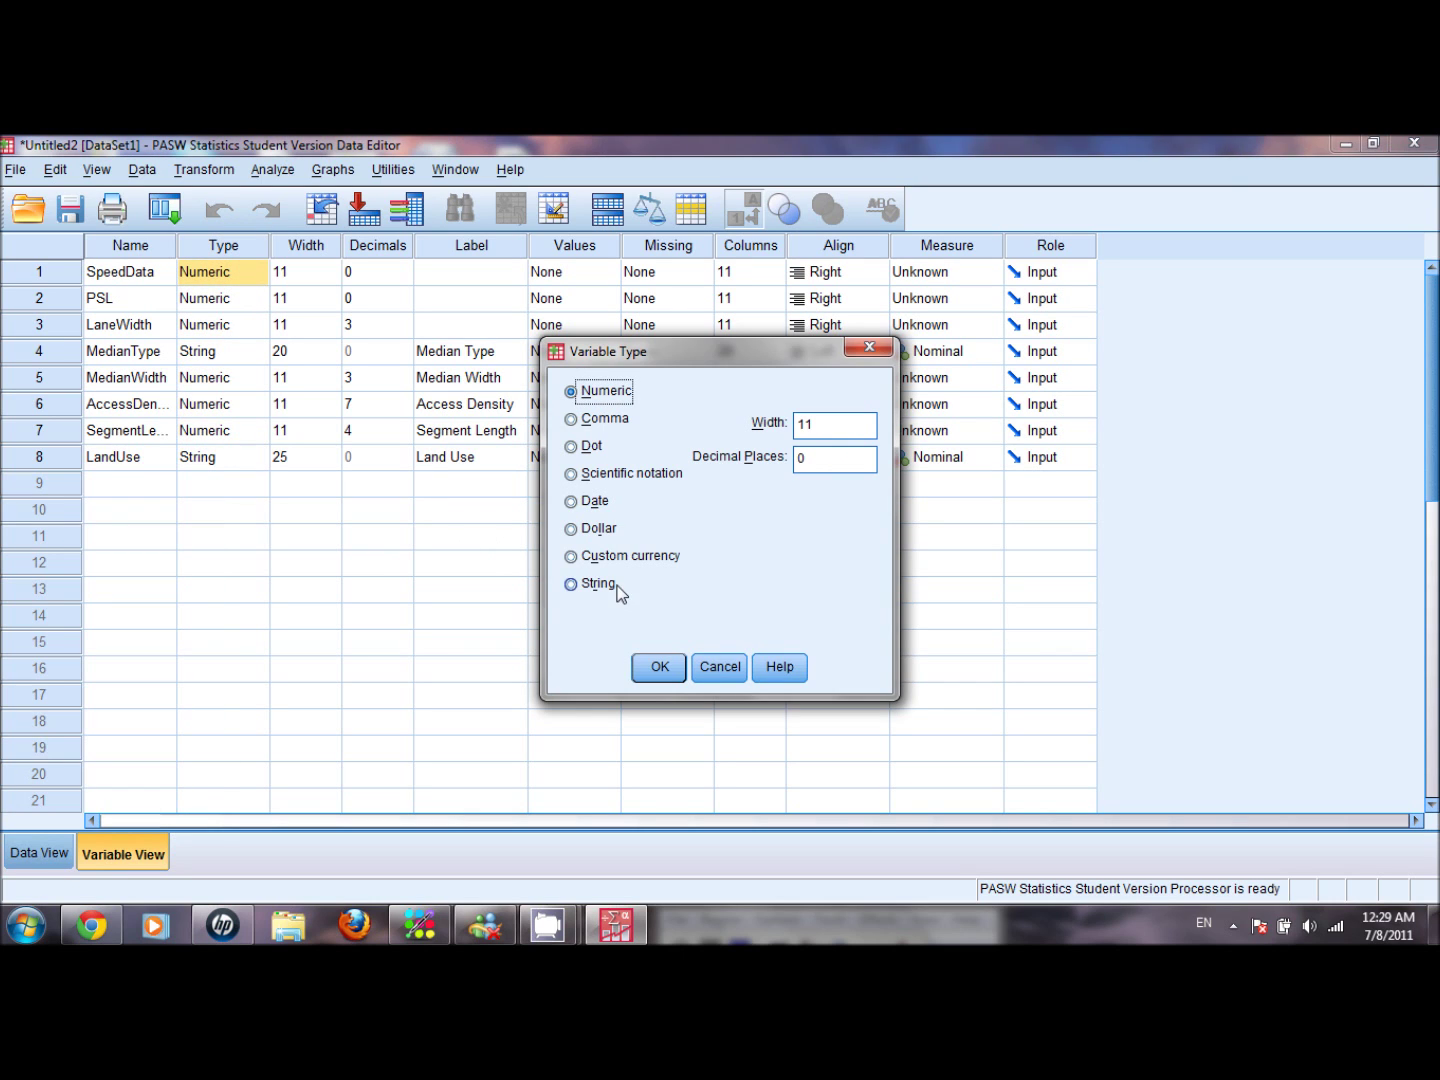
{"action": "left_click", "coordinate": [702, 674]}
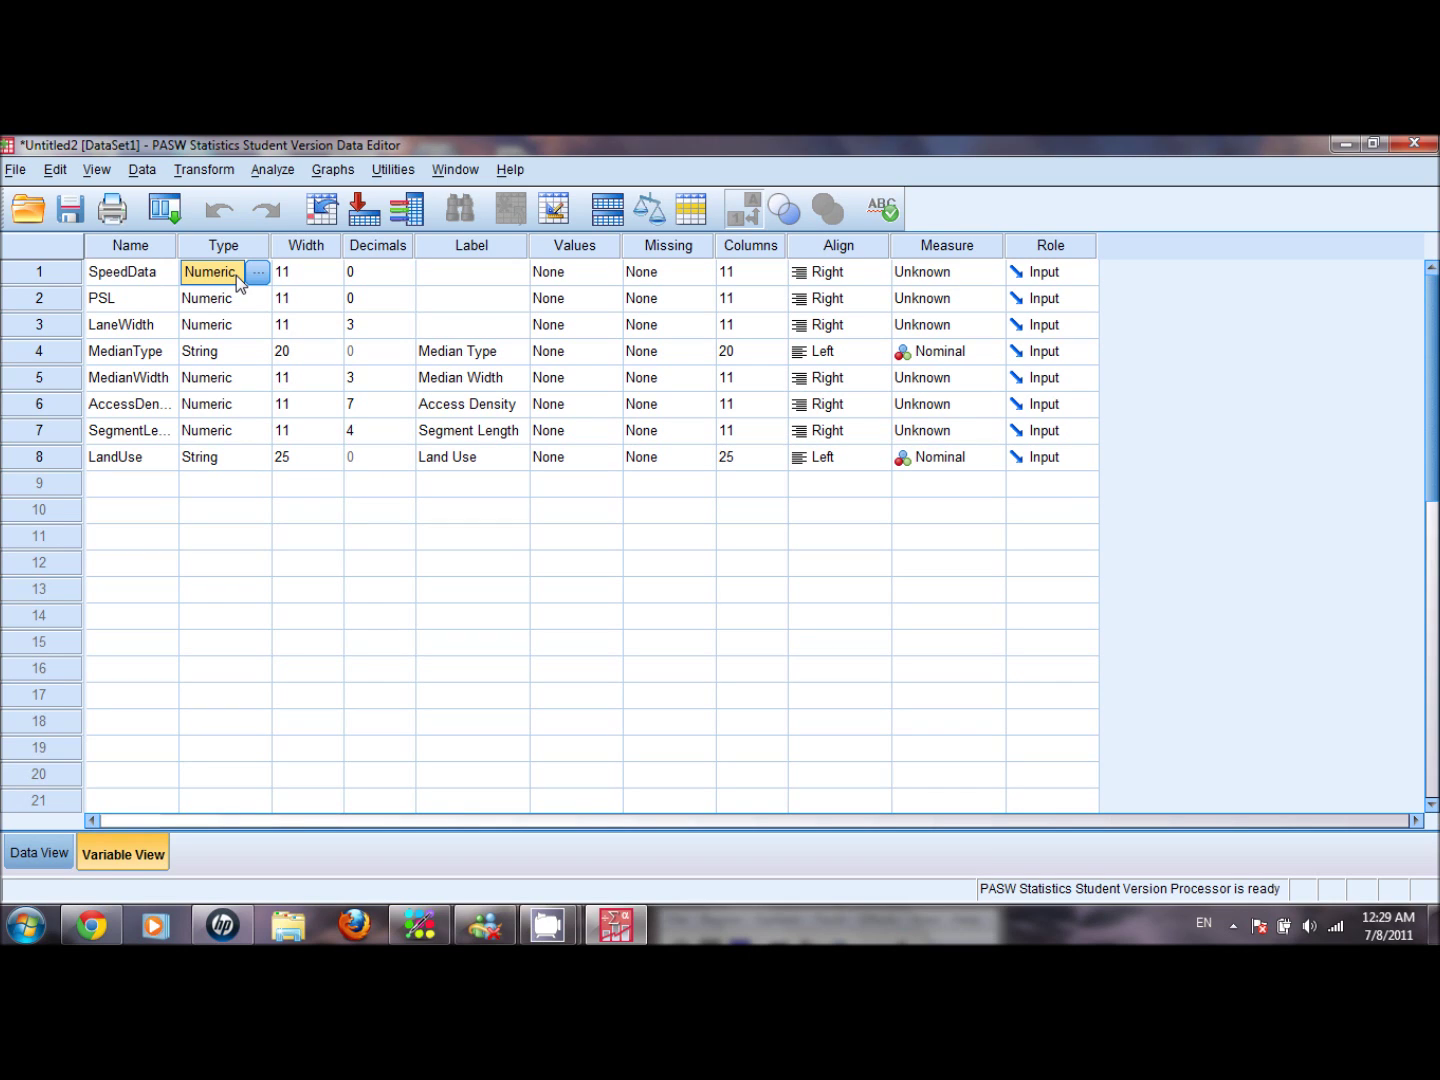
{"action": "left_click", "coordinate": [240, 353]}
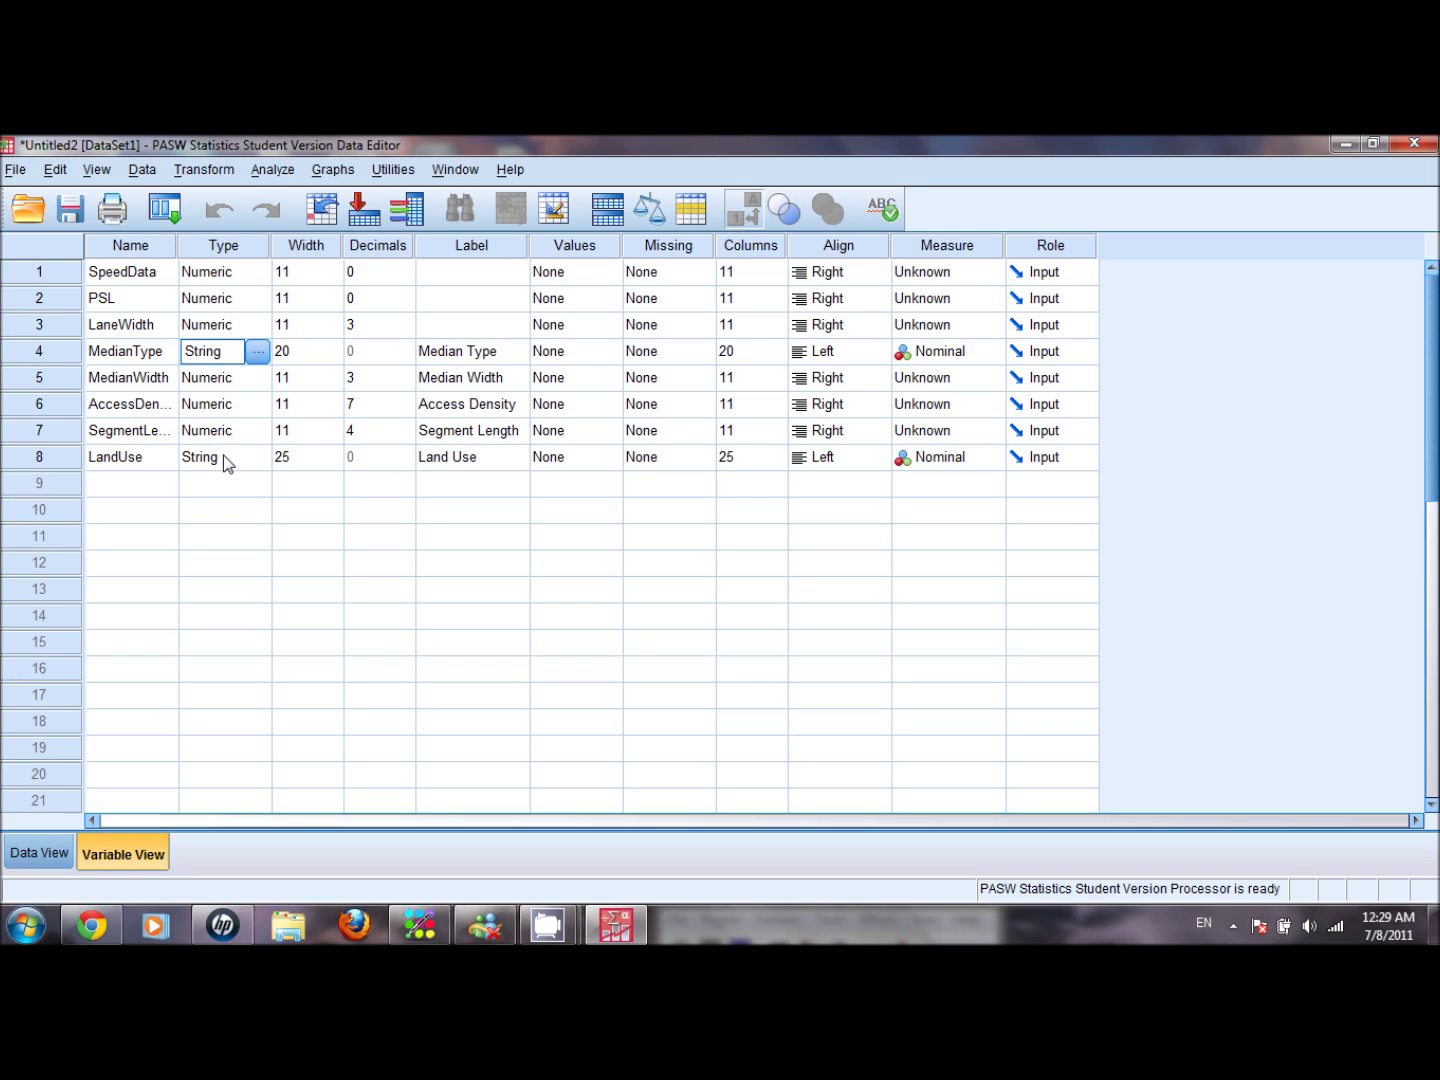
{"action": "left_click", "coordinate": [40, 853]}
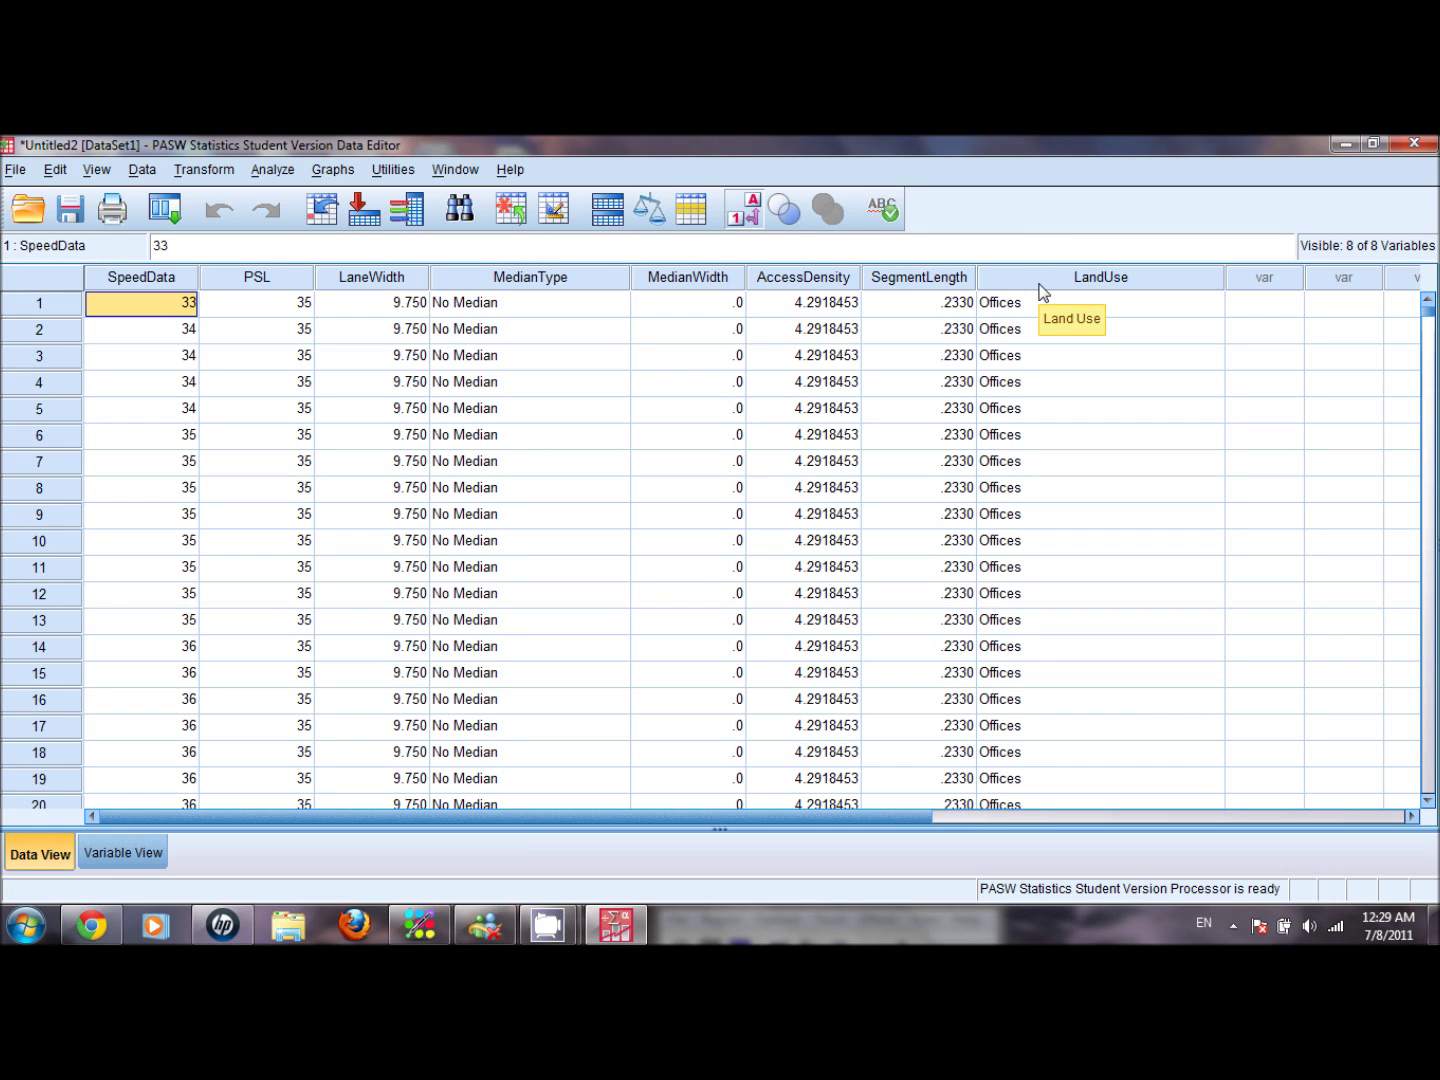
{"action": "left_click", "coordinate": [118, 851]}
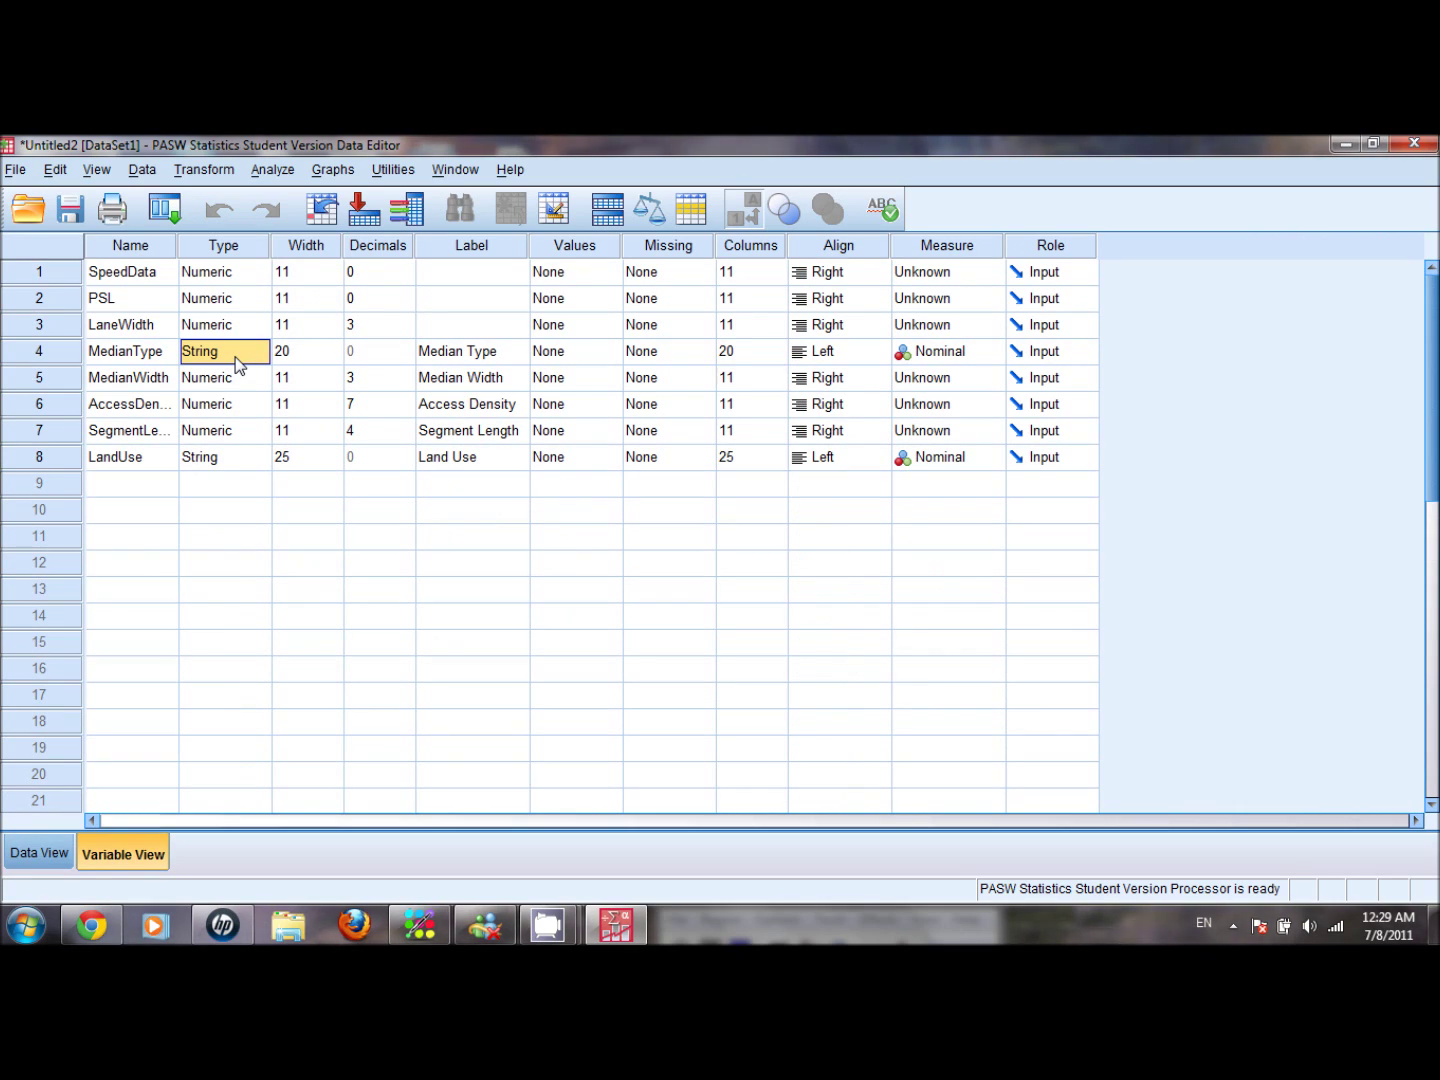
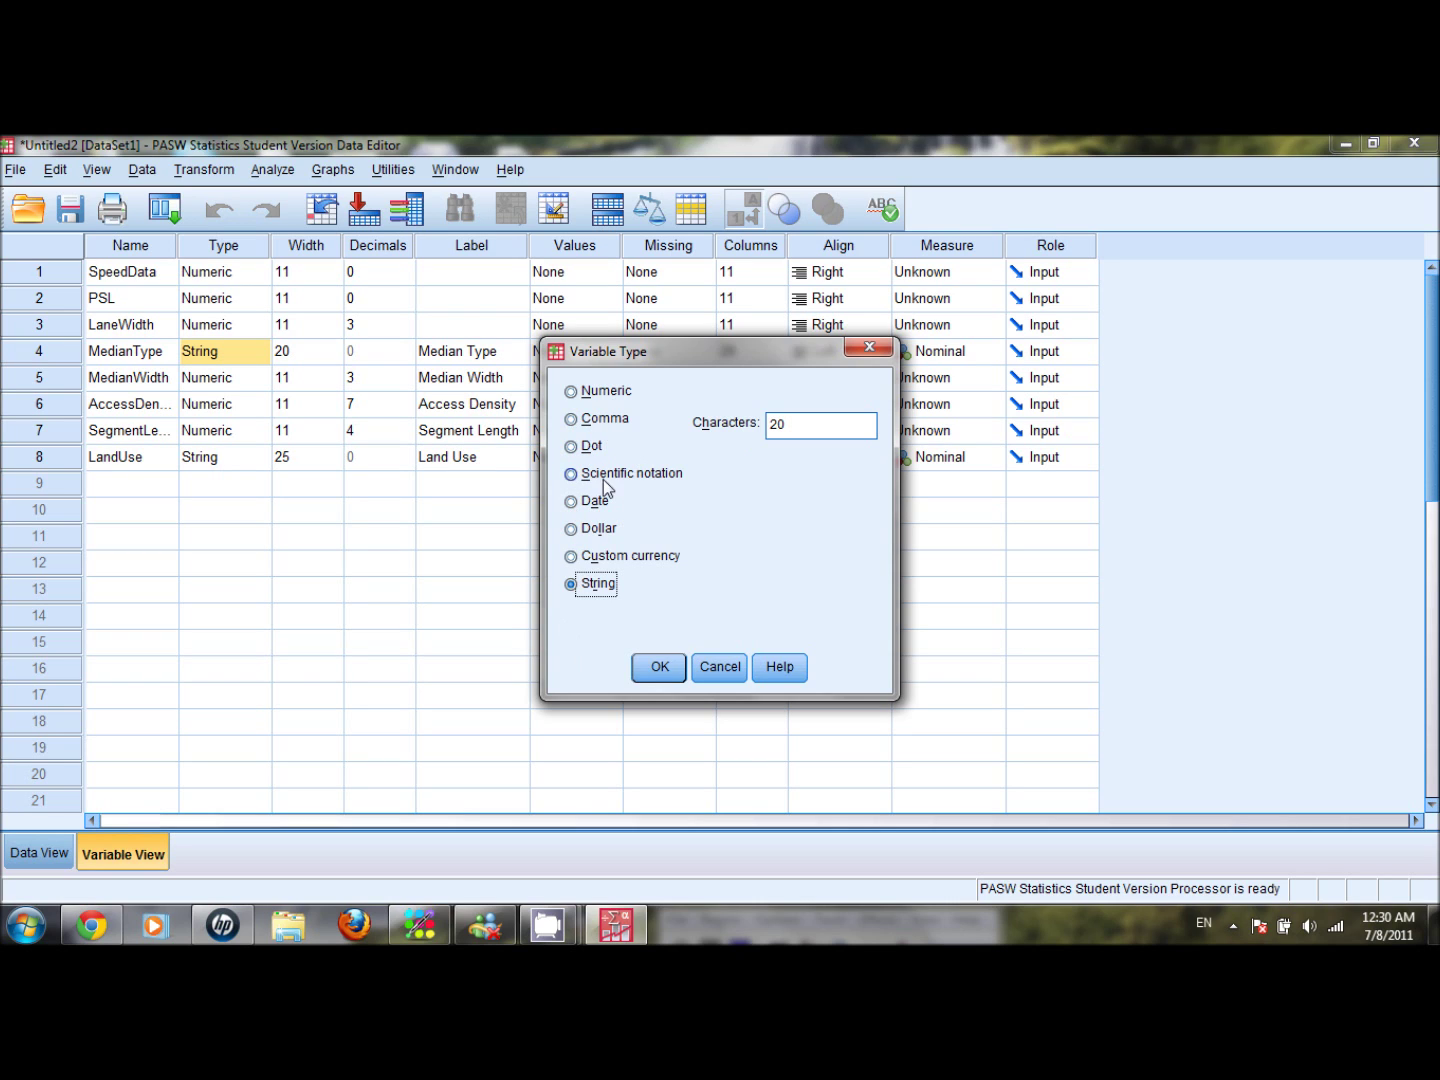
{"action": "left_click", "coordinate": [718, 667]}
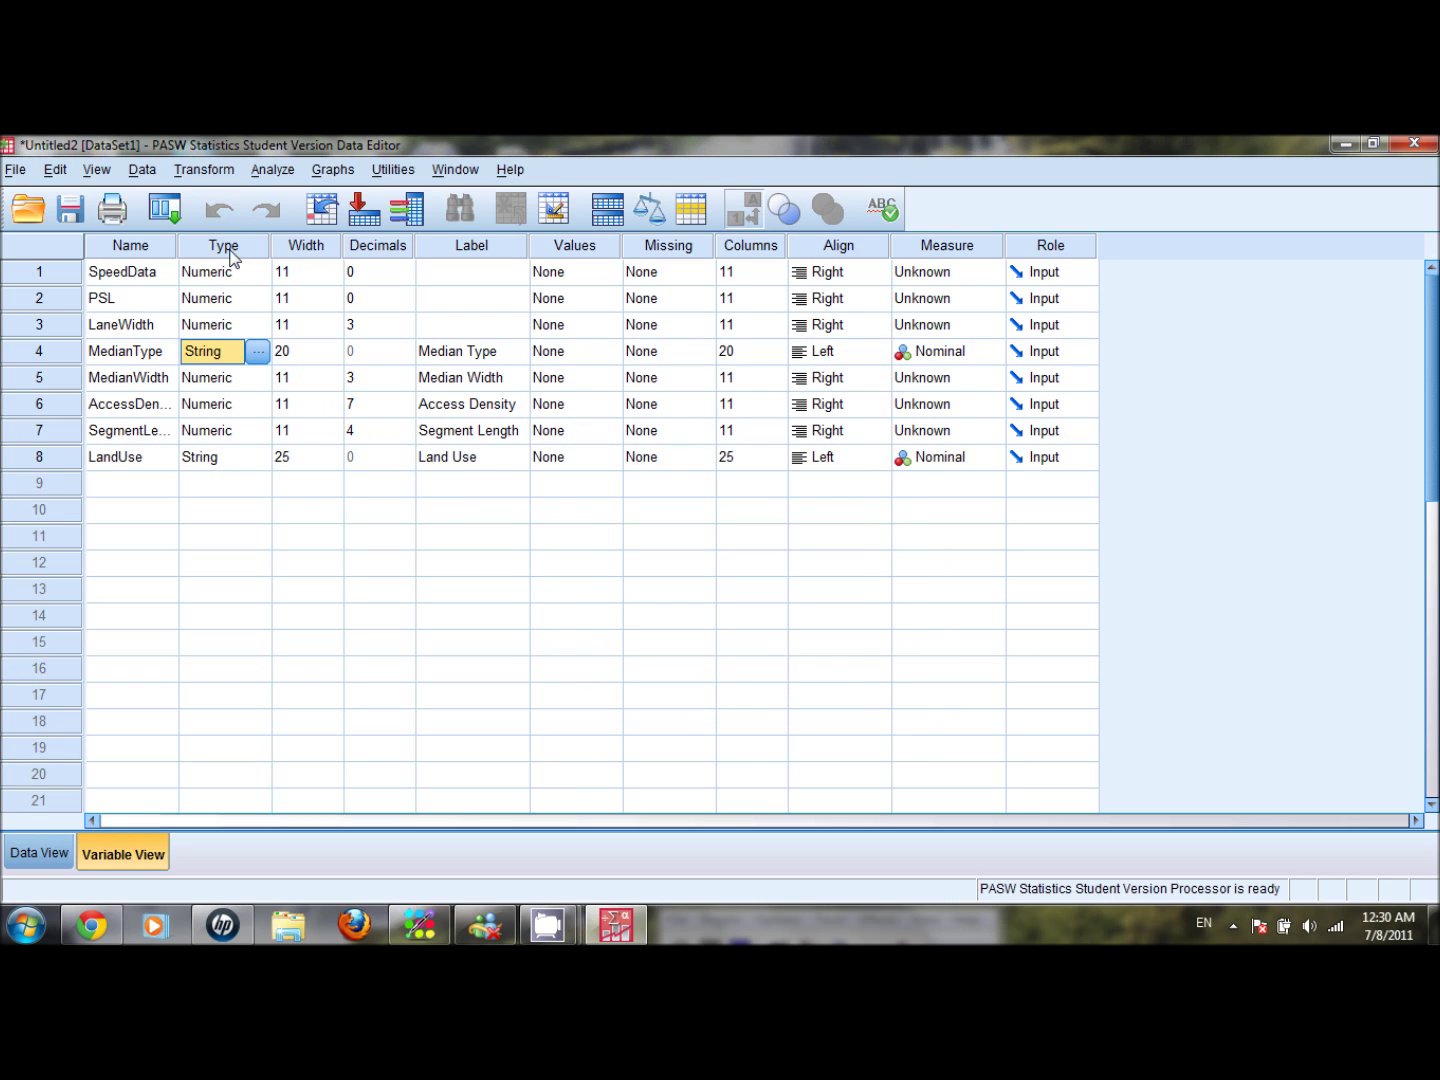
{"action": "left_click", "coordinate": [307, 248]}
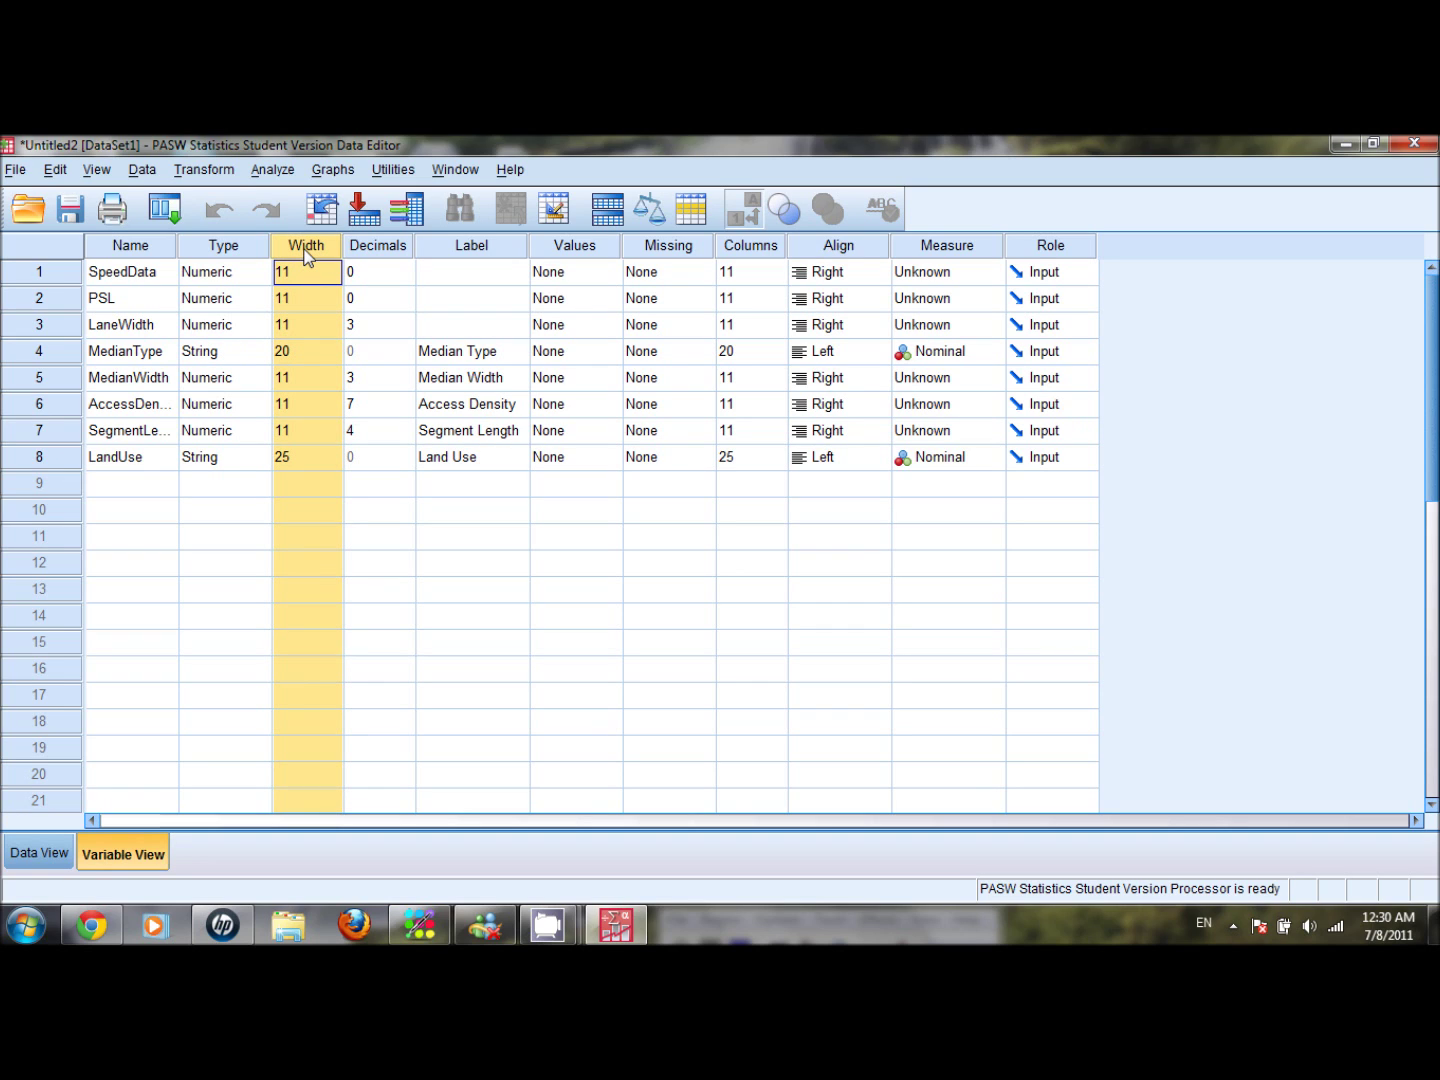
{"action": "left_click", "coordinate": [352, 247]}
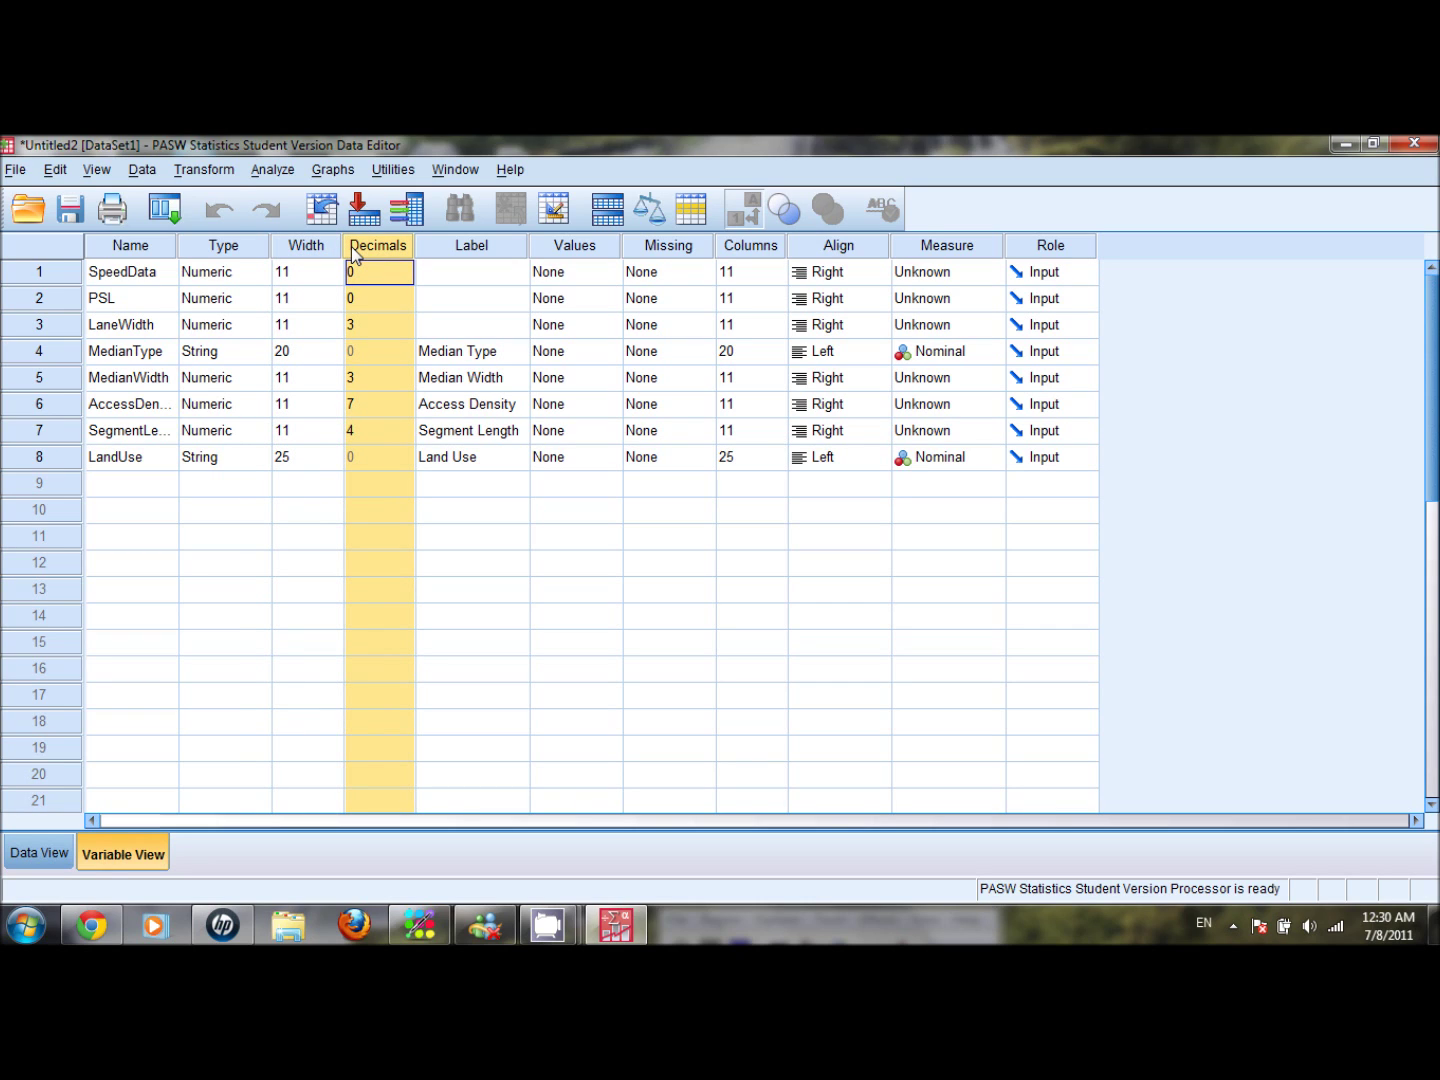
{"action": "left_click", "coordinate": [362, 274]}
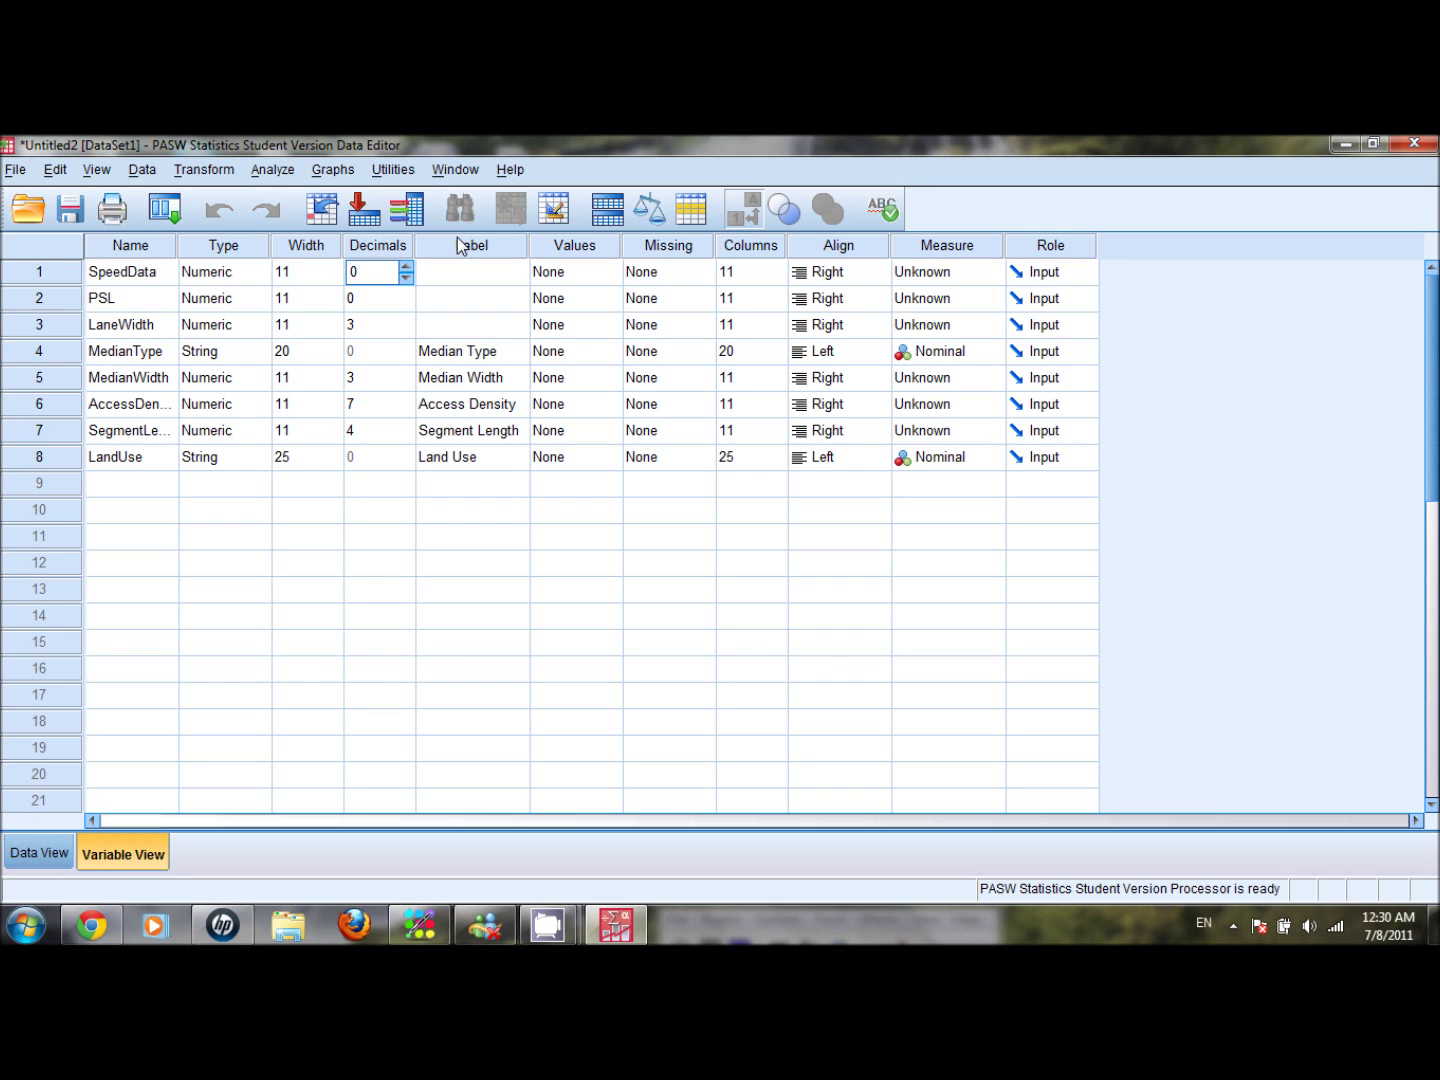
Widen the Label column and label the SpeedData variable "Speed of vehicles collected in field".
{"action": "left_click", "coordinate": [461, 274]}
{"action": "left_click_drag", "start_coordinate": [529, 243], "coordinate": [681, 242]}
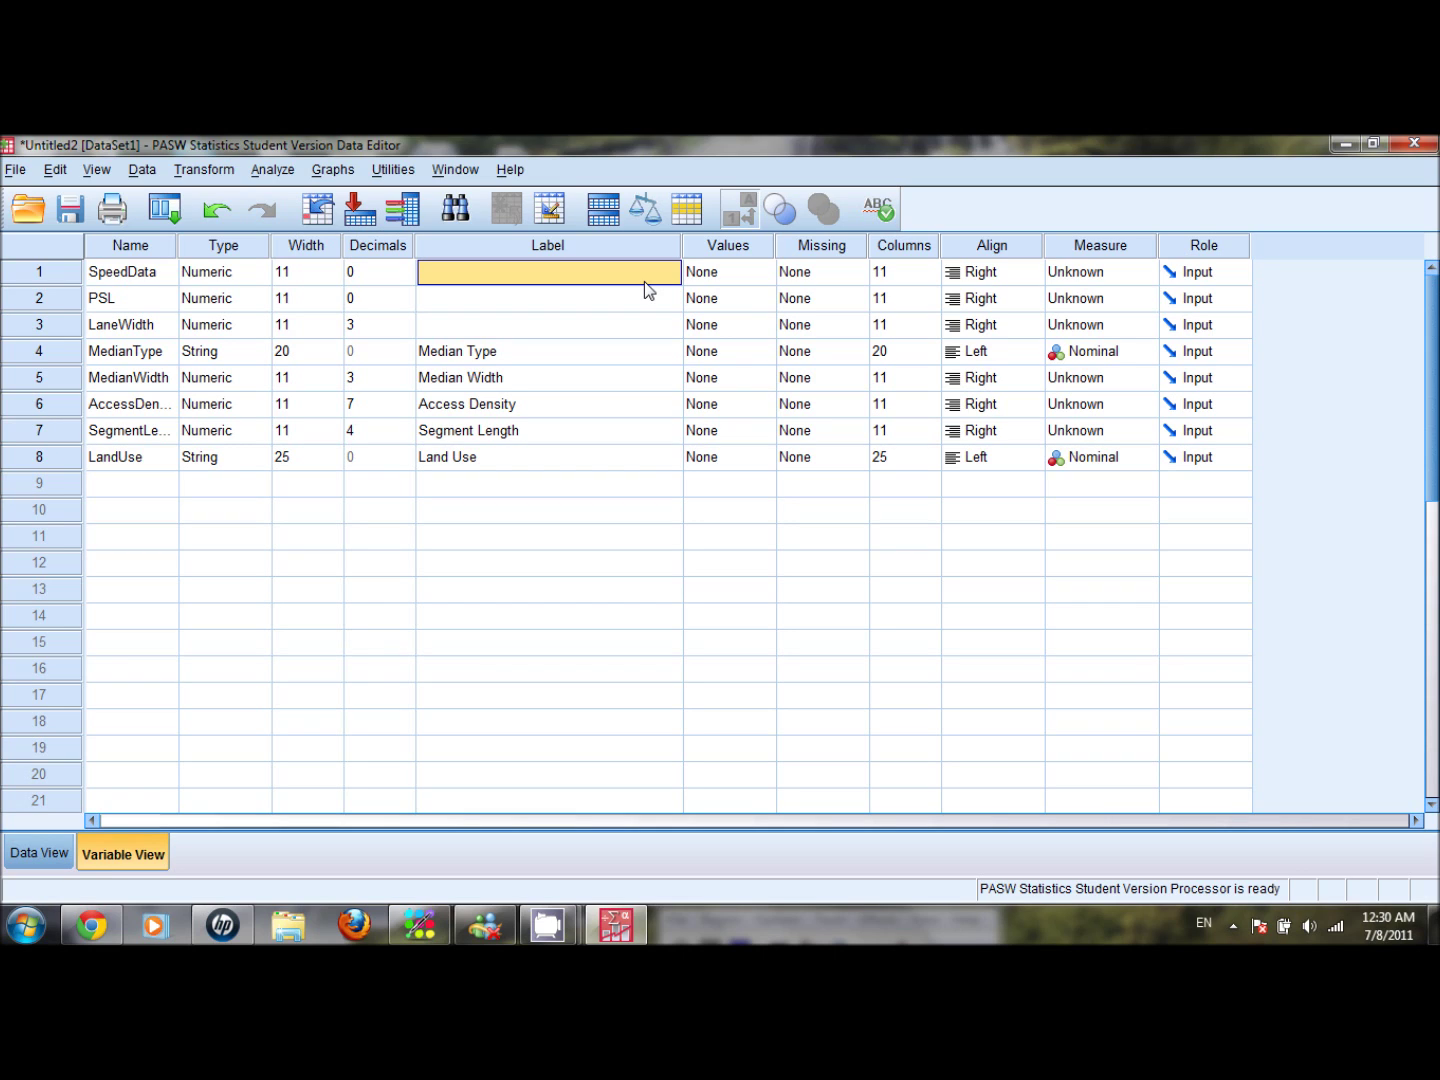
{"action": "left_click", "coordinate": [644, 283]}
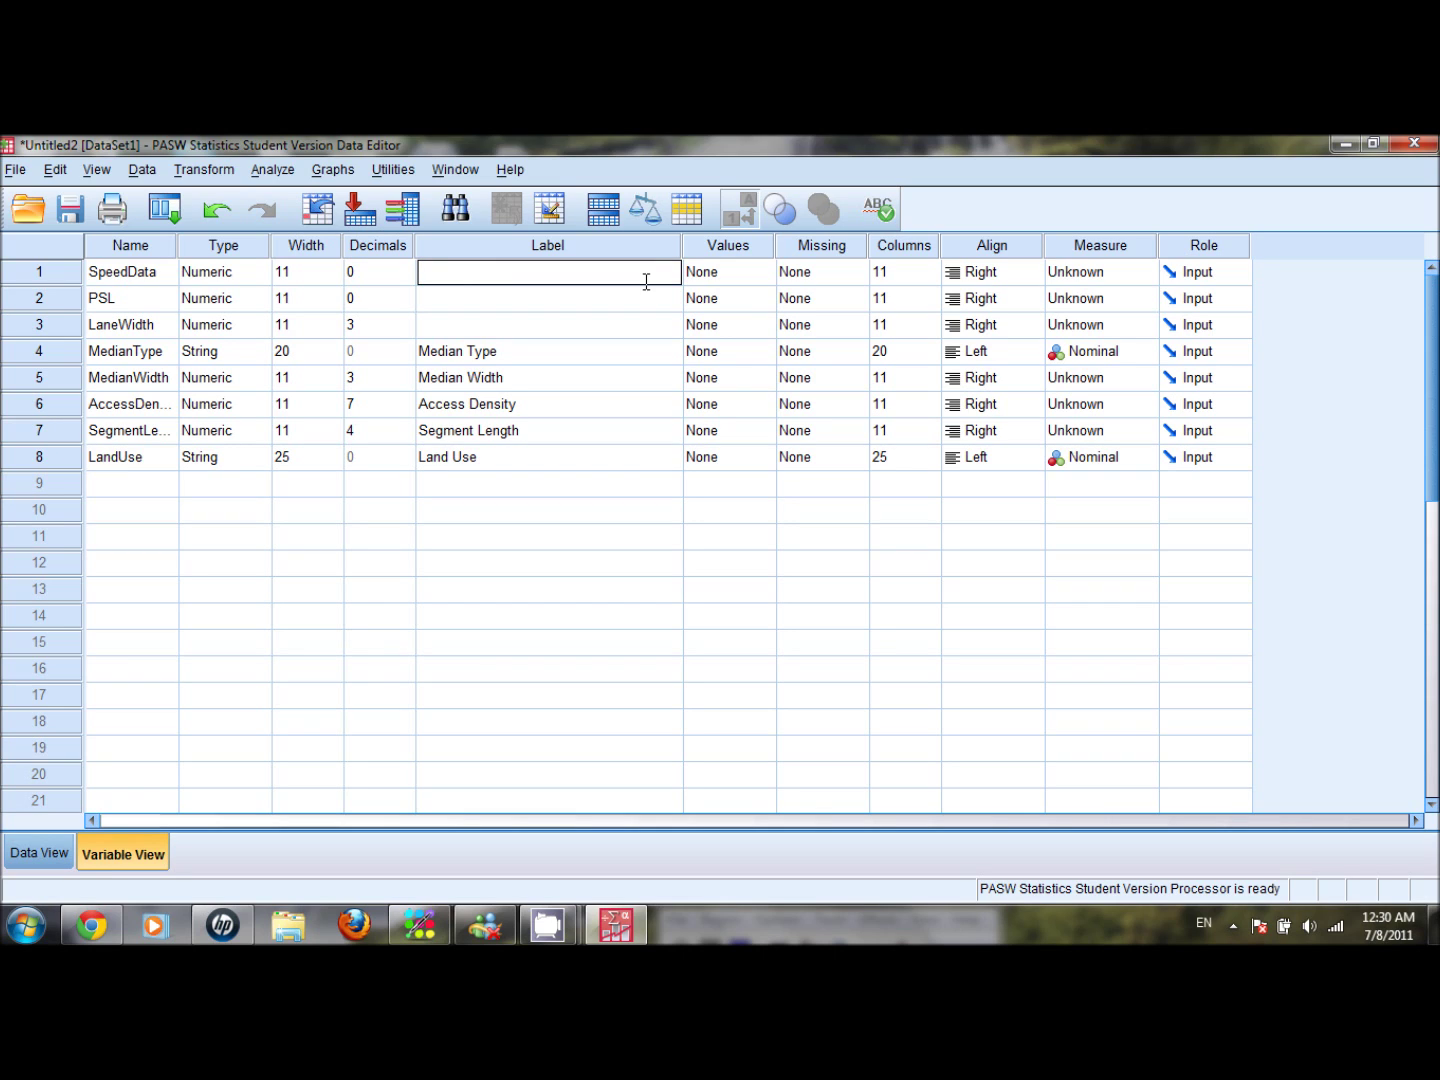
{"action": "type", "text": "Speed of vehicles collec t"}
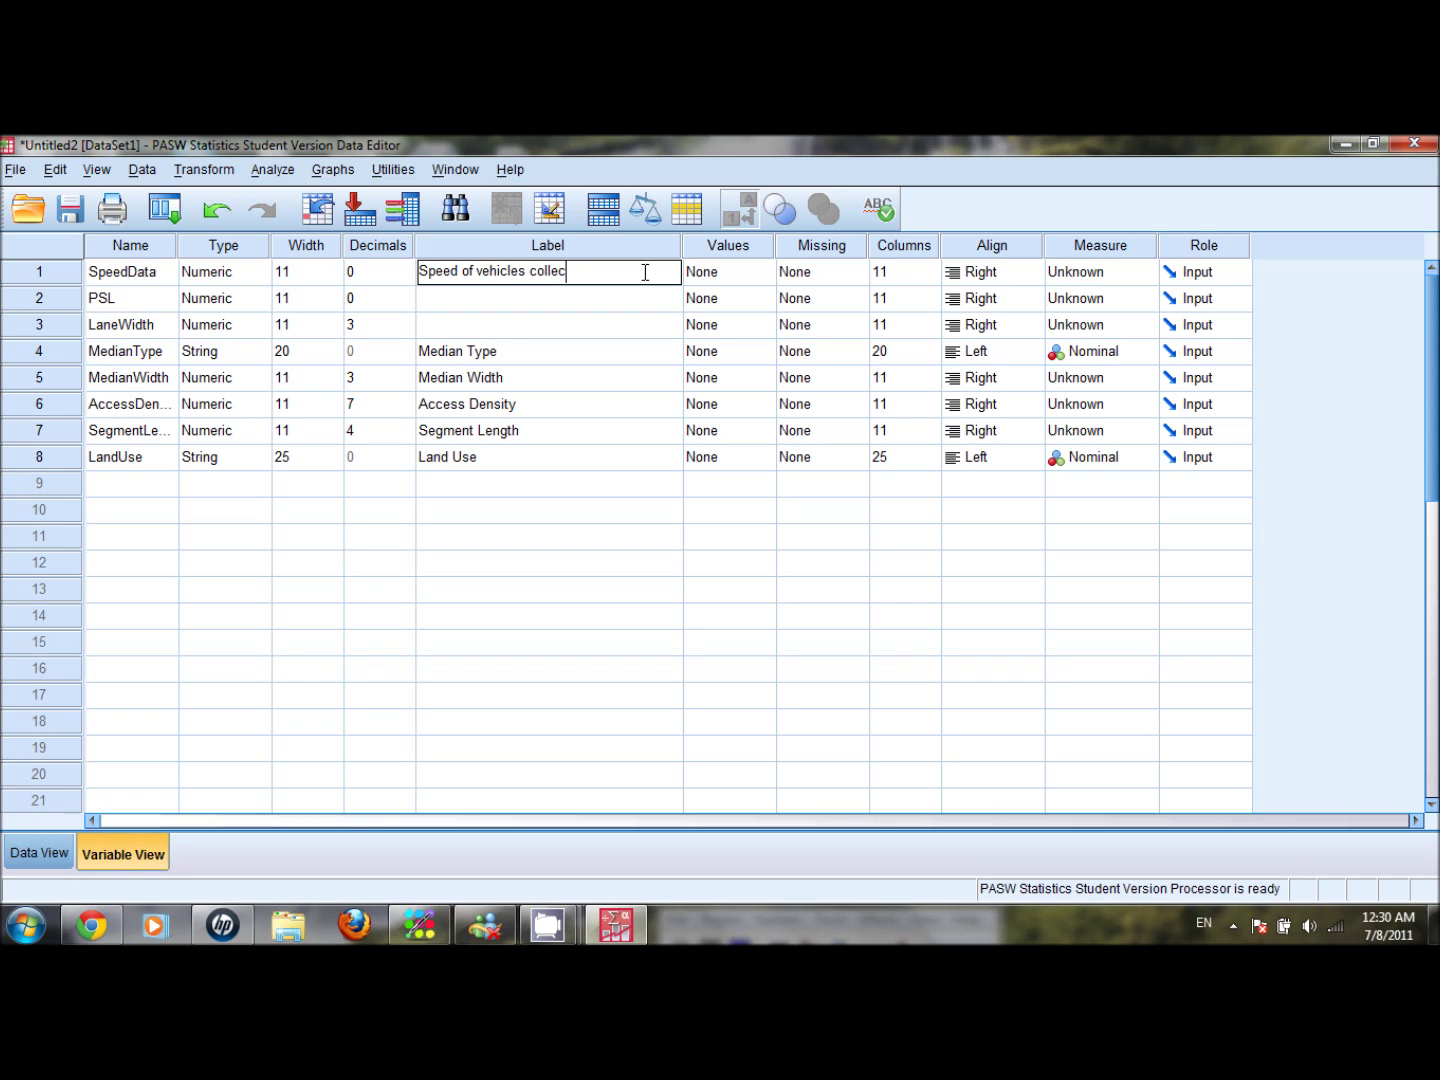
{"action": "type", "text": "ted in field"}
Label the PSL variable "Posted Speed limit".
{"action": "left_click", "coordinate": [636, 300]}
{"action": "left_click", "coordinate": [636, 301]}
{"action": "type", "text": "Po"}
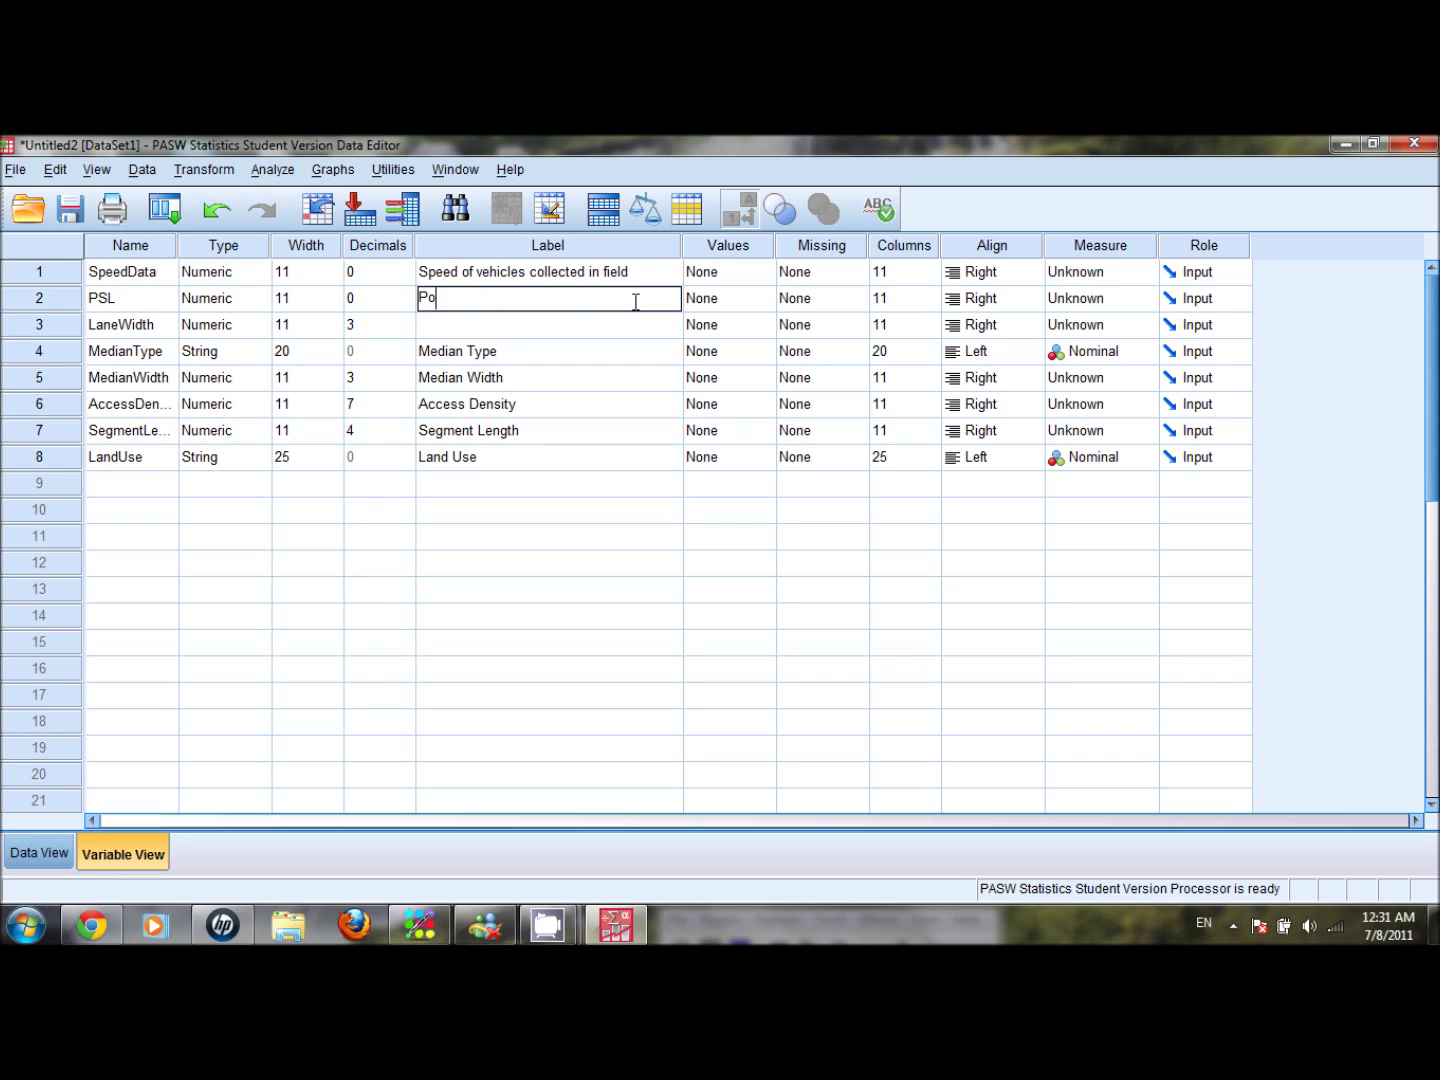
{"action": "type", "text": "sted Speed limit"}
Label the LaneWidth variable "Width of lanes" and return to the data records.
{"action": "left_click", "coordinate": [631, 322]}
{"action": "left_click", "coordinate": [629, 322]}
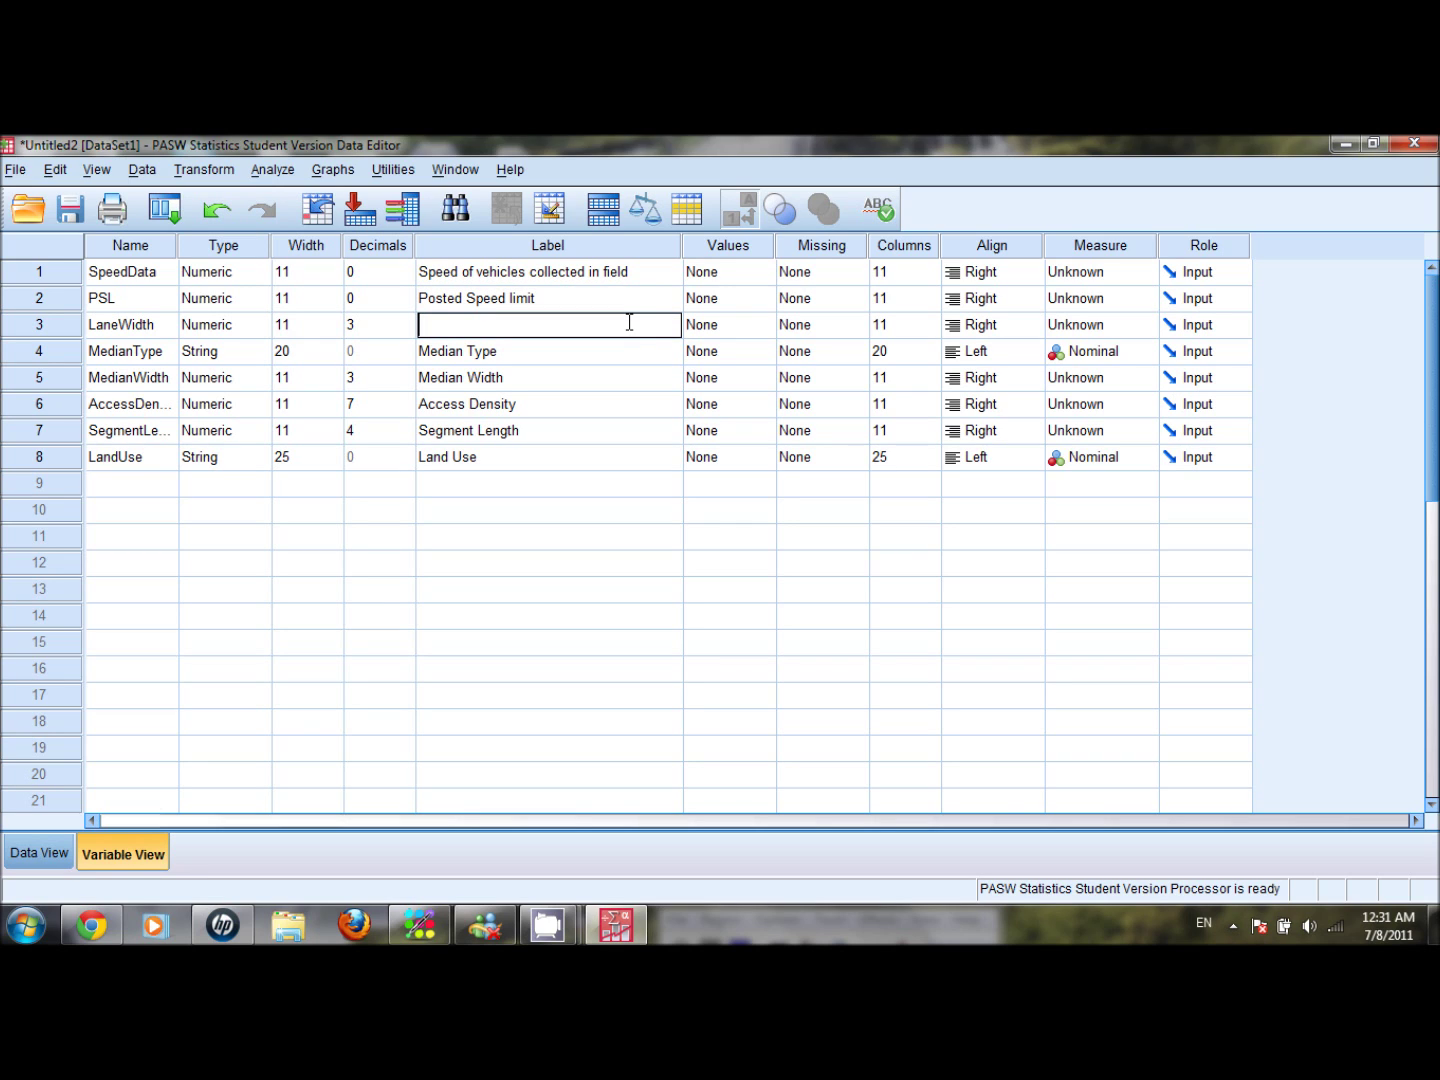
{"action": "type", "text": "Width of lanes"}
{"action": "left_click", "coordinate": [600, 350]}
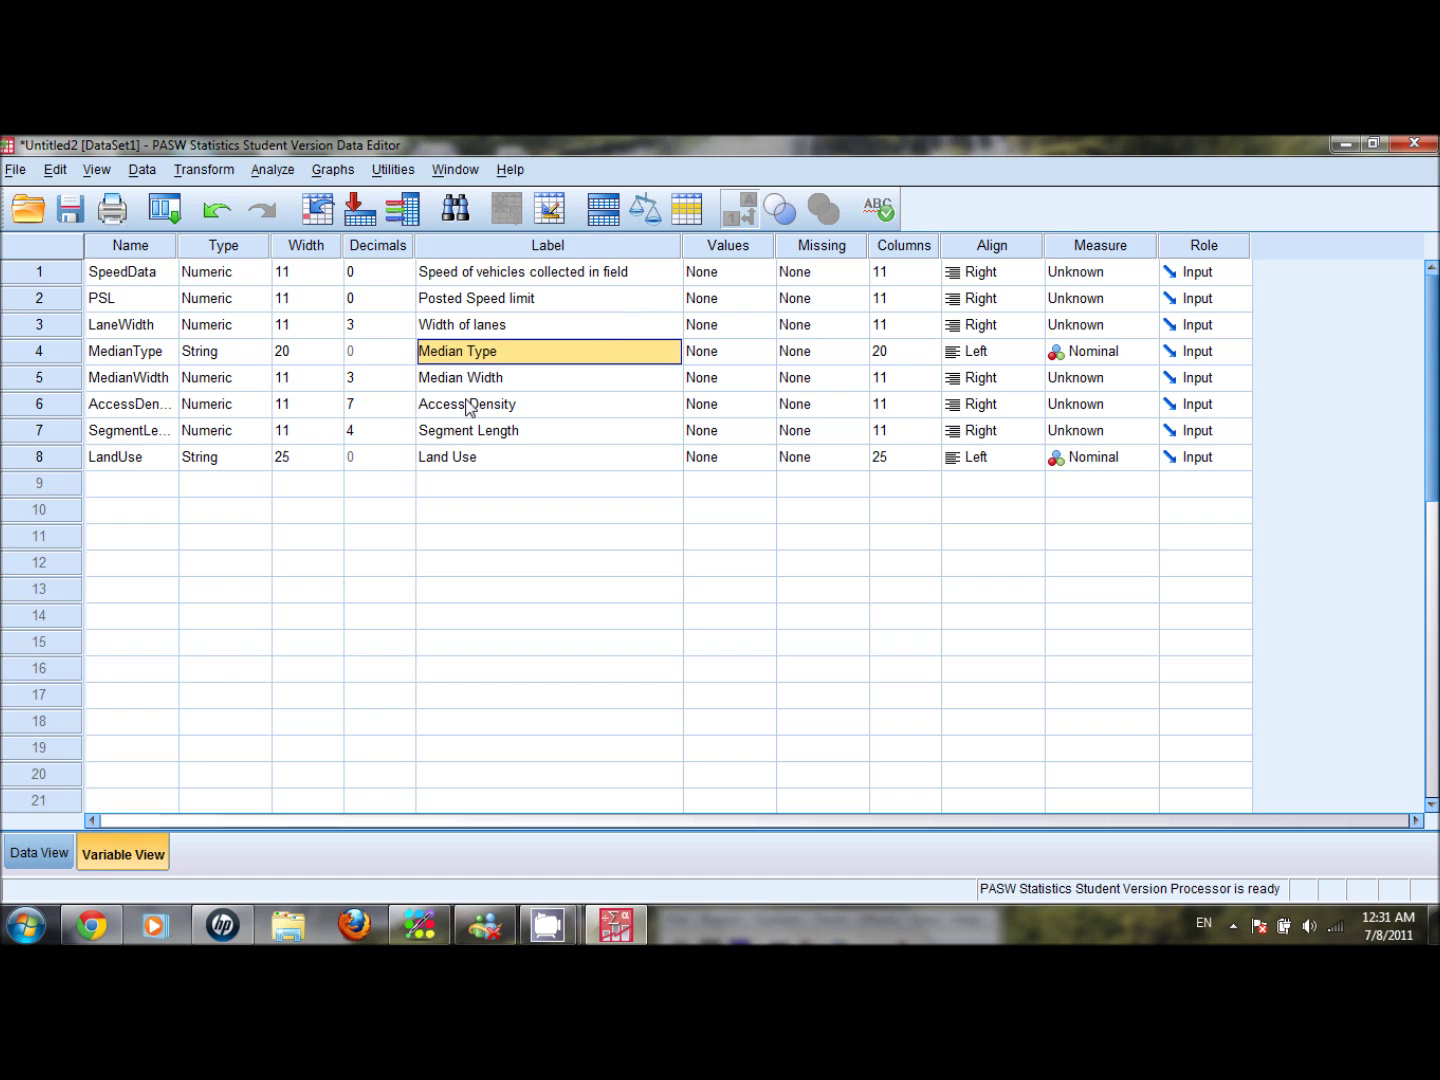
{"action": "left_click", "coordinate": [52, 870]}
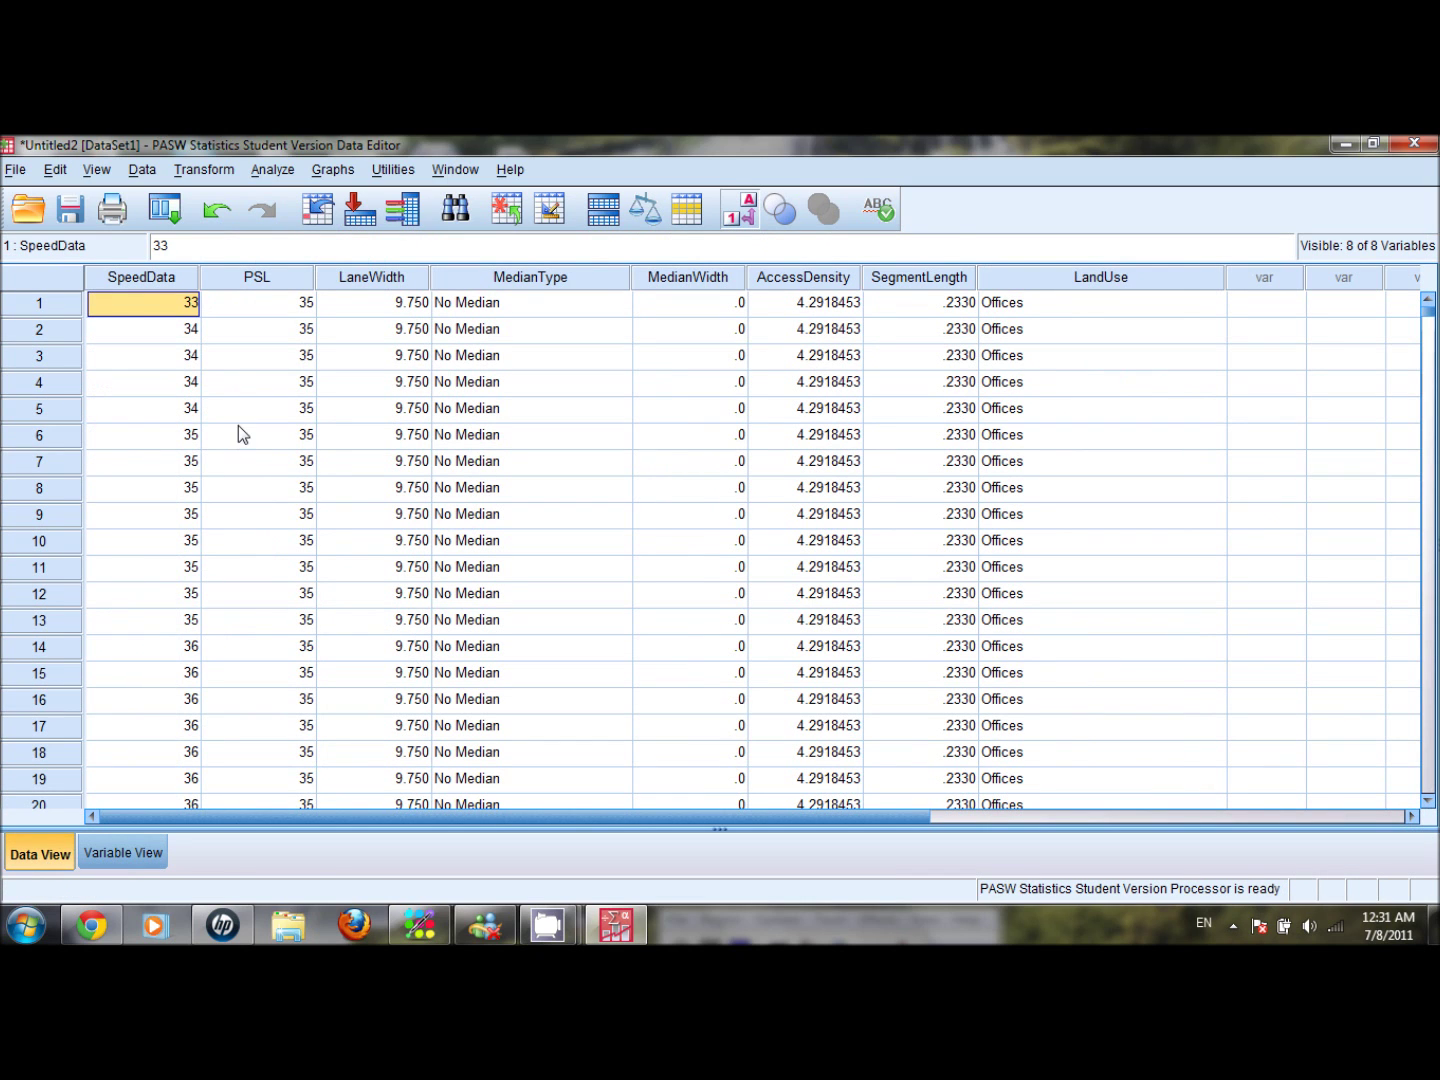
Check the descriptive labels of the SpeedData, PSL and LaneWidth columns in the data records.
{"action": "mouse_move", "coordinate": [167, 290]}
{"action": "mouse_move", "coordinate": [290, 281]}
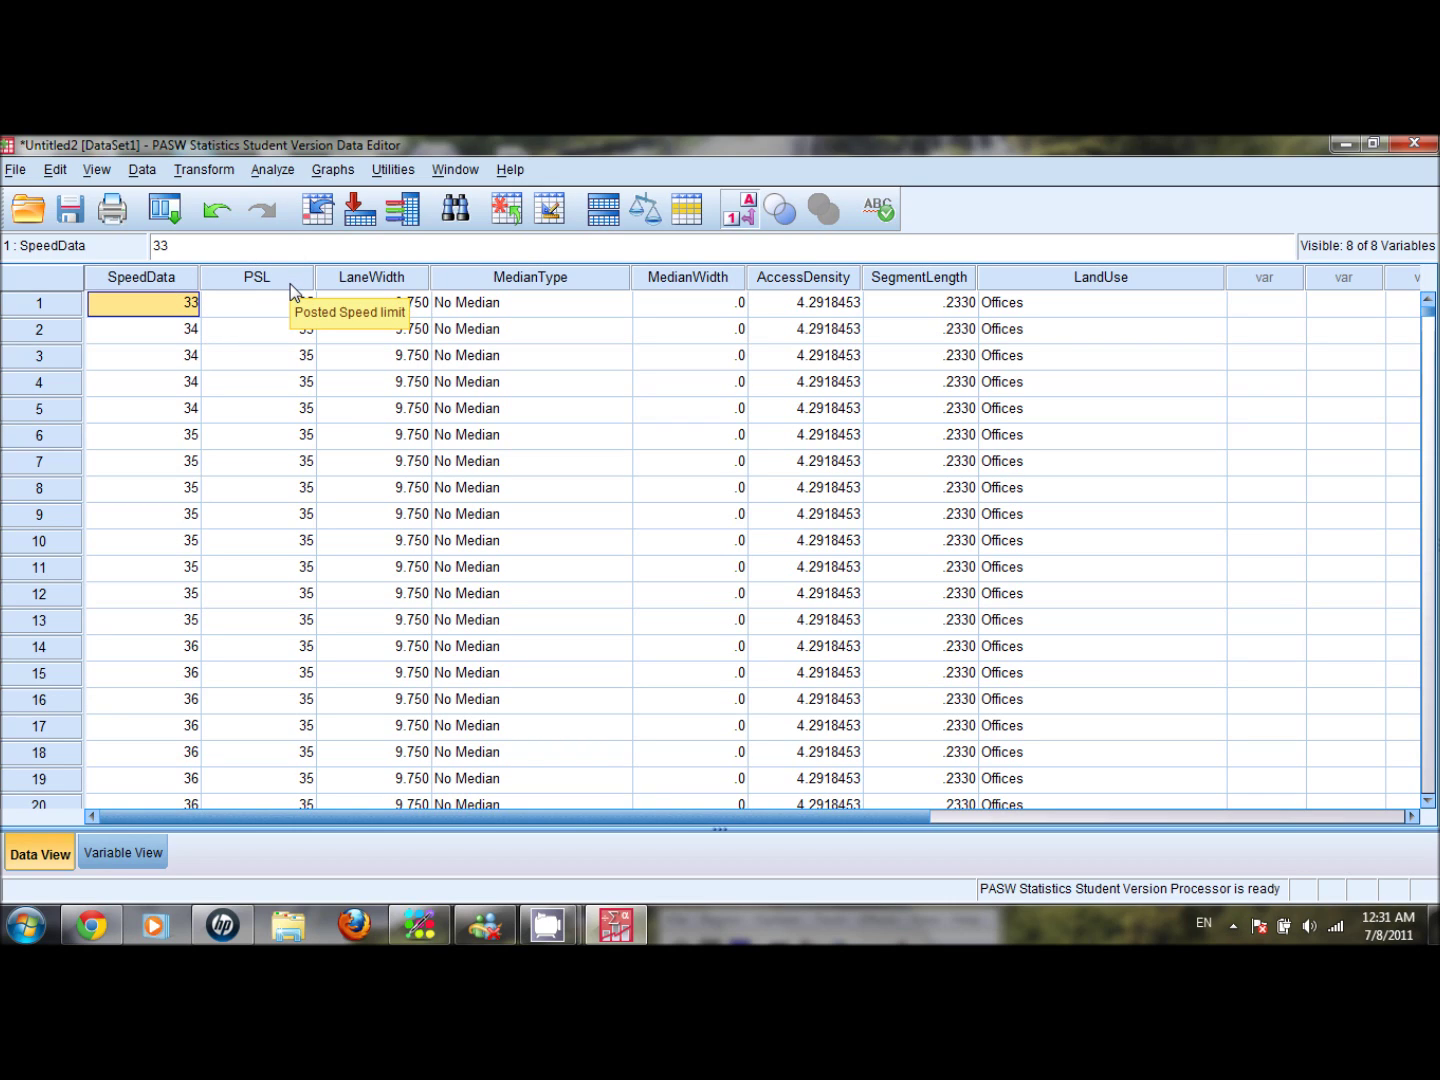
{"action": "mouse_move", "coordinate": [350, 287]}
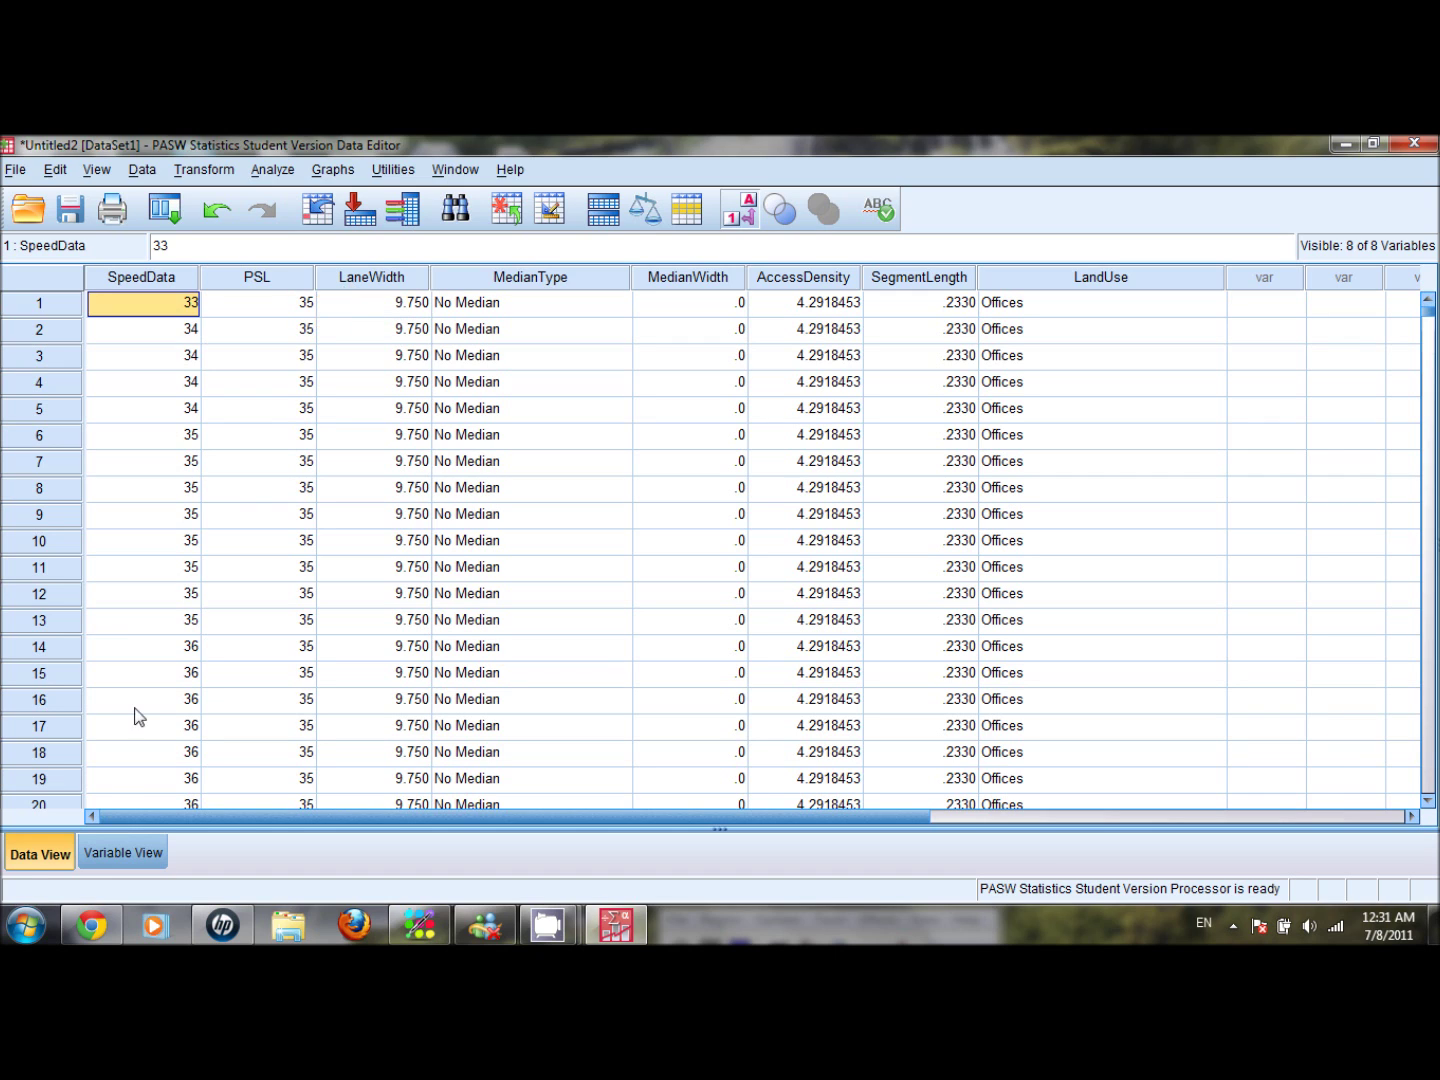
Return to the variable definitions and add the value label "1" for the value 35 of PSL.
{"action": "left_click", "coordinate": [107, 858]}
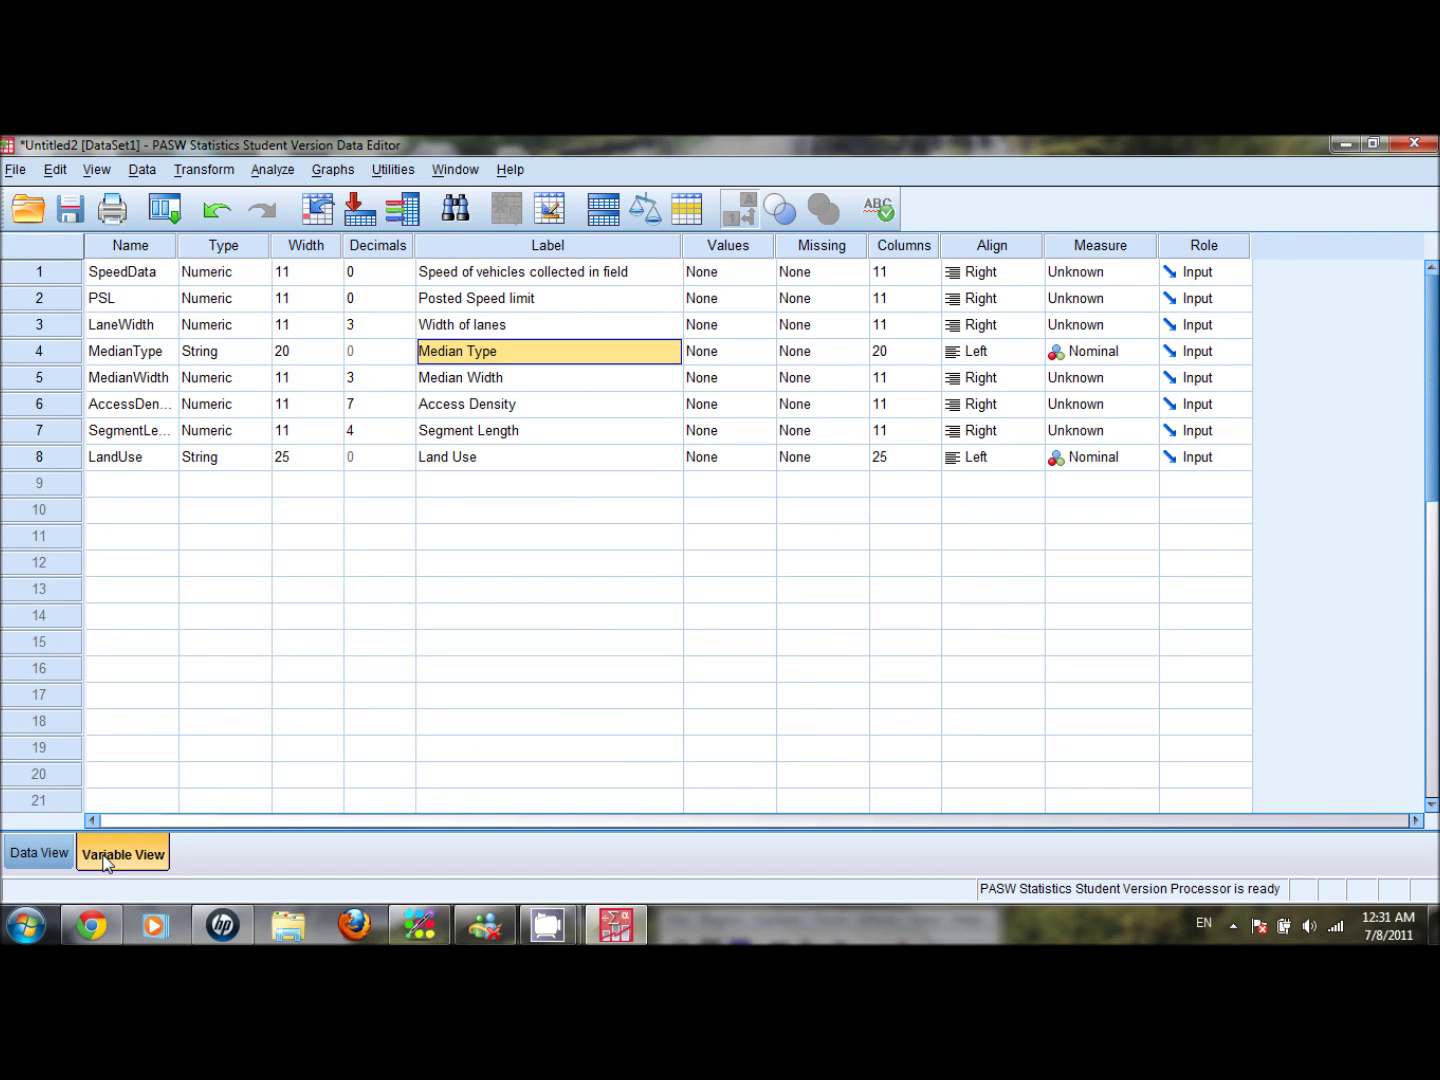
{"action": "left_click", "coordinate": [734, 299]}
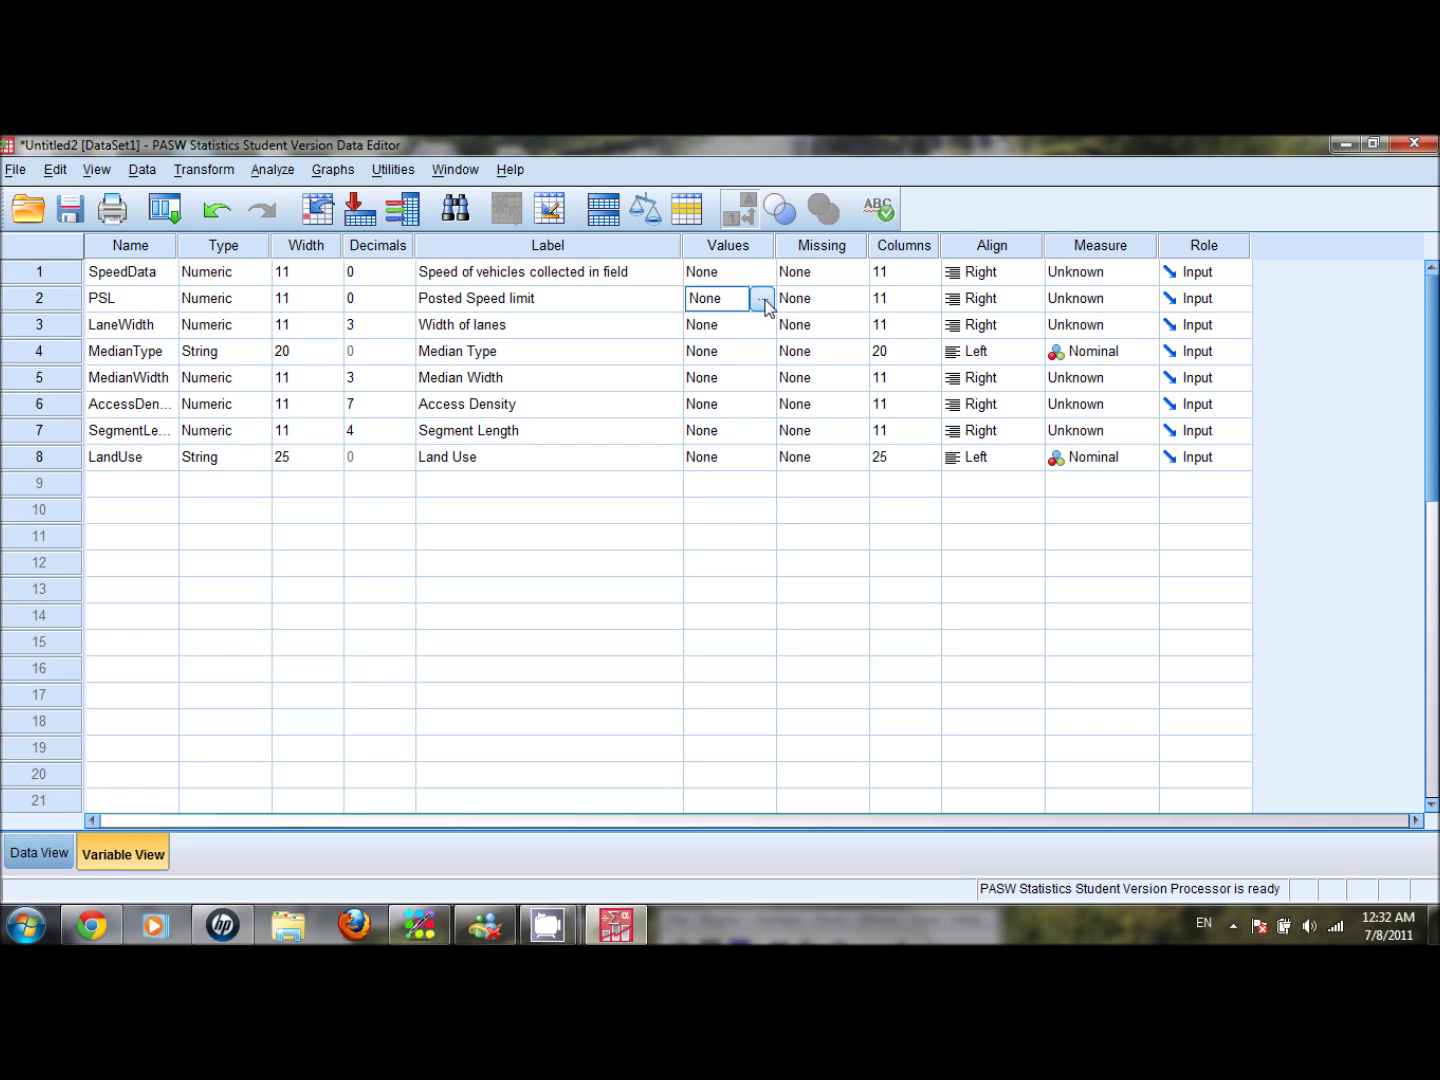
{"action": "left_click", "coordinate": [761, 301]}
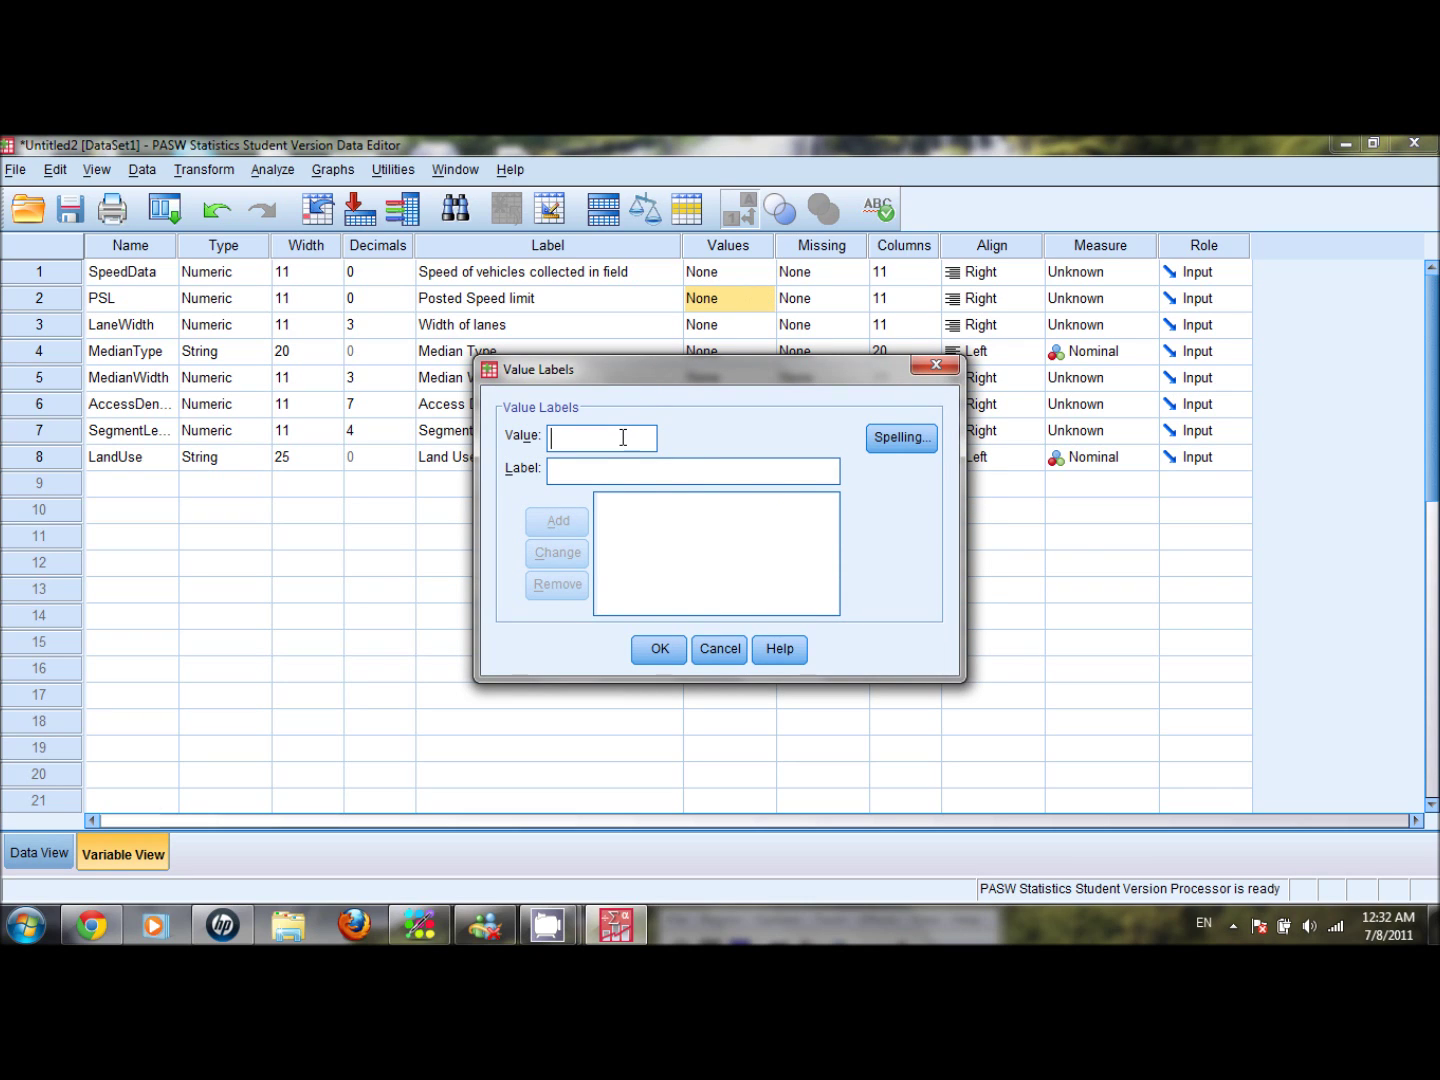
{"action": "type", "text": "35"}
{"action": "left_click", "coordinate": [610, 473]}
{"action": "type", "text": "1"}
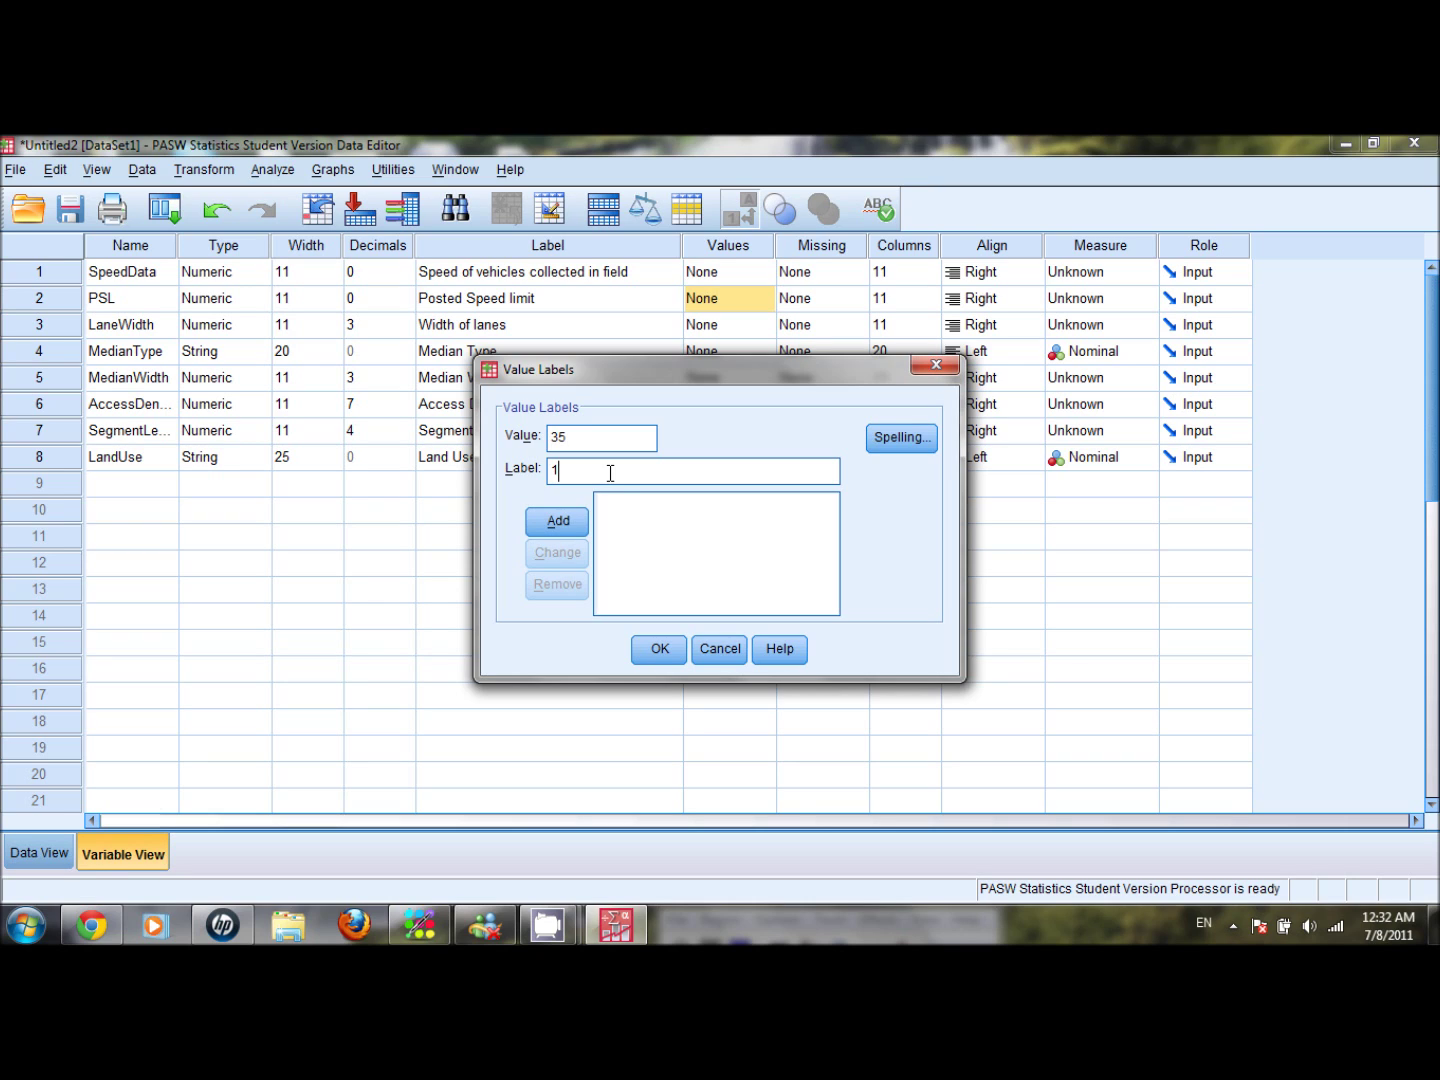
{"action": "left_click", "coordinate": [558, 521]}
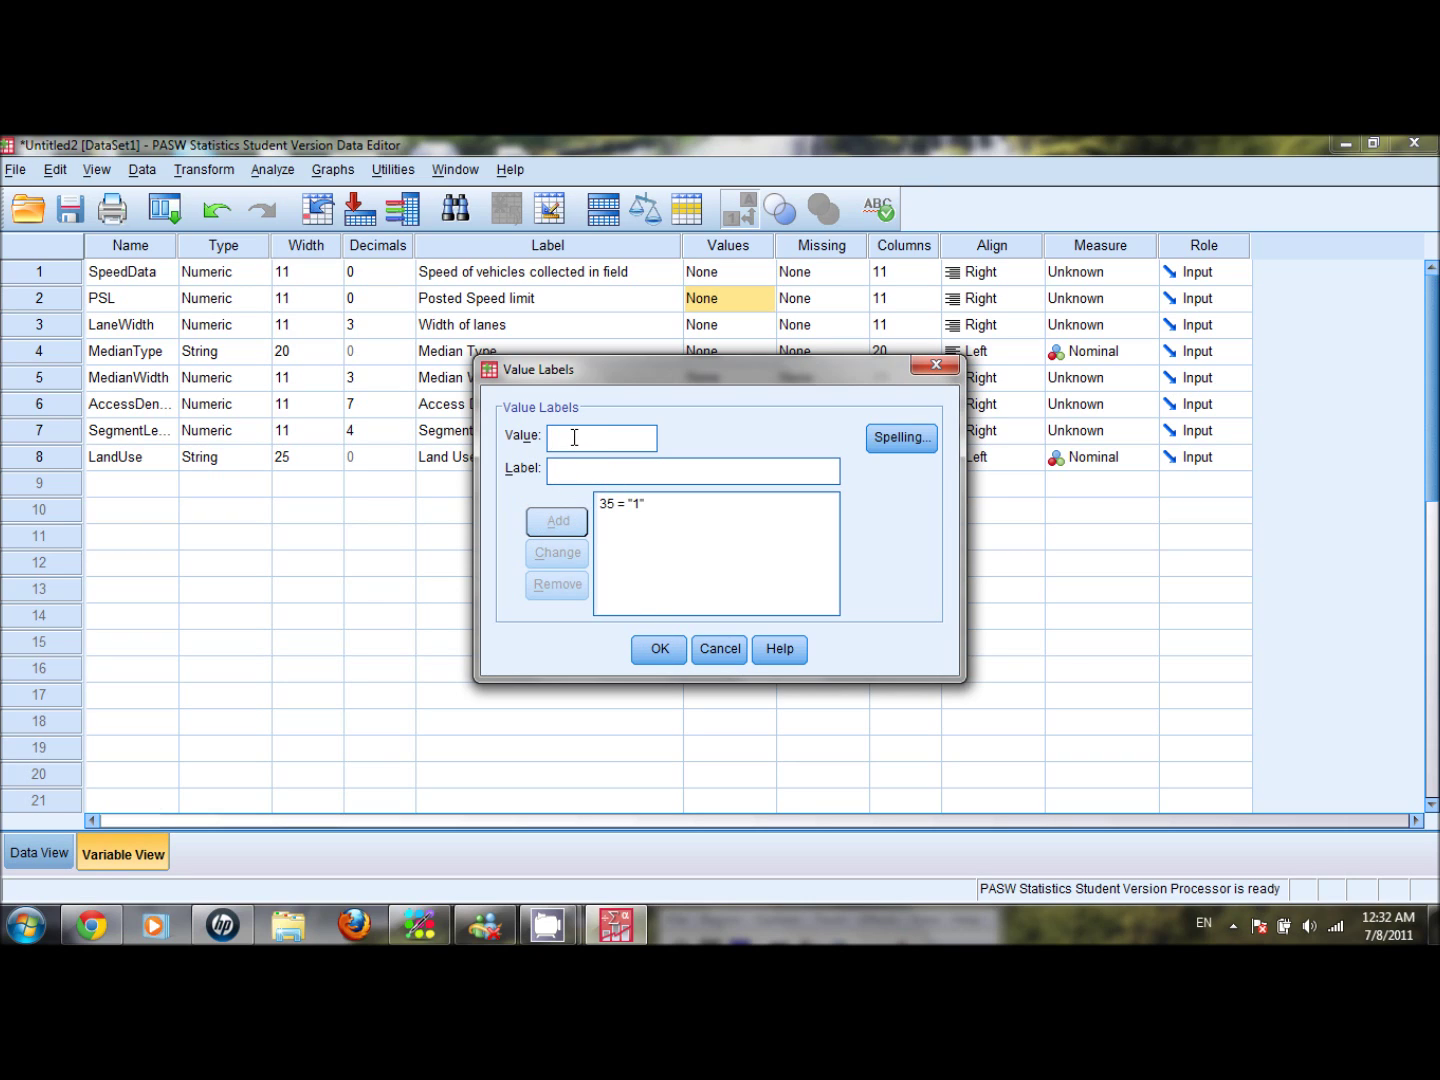
Add the PSL value labels "2" for 40 and "3" for 45, and apply them.
{"action": "type", "text": "40"}
{"action": "left_click", "coordinate": [574, 464]}
{"action": "type", "text": "2"}
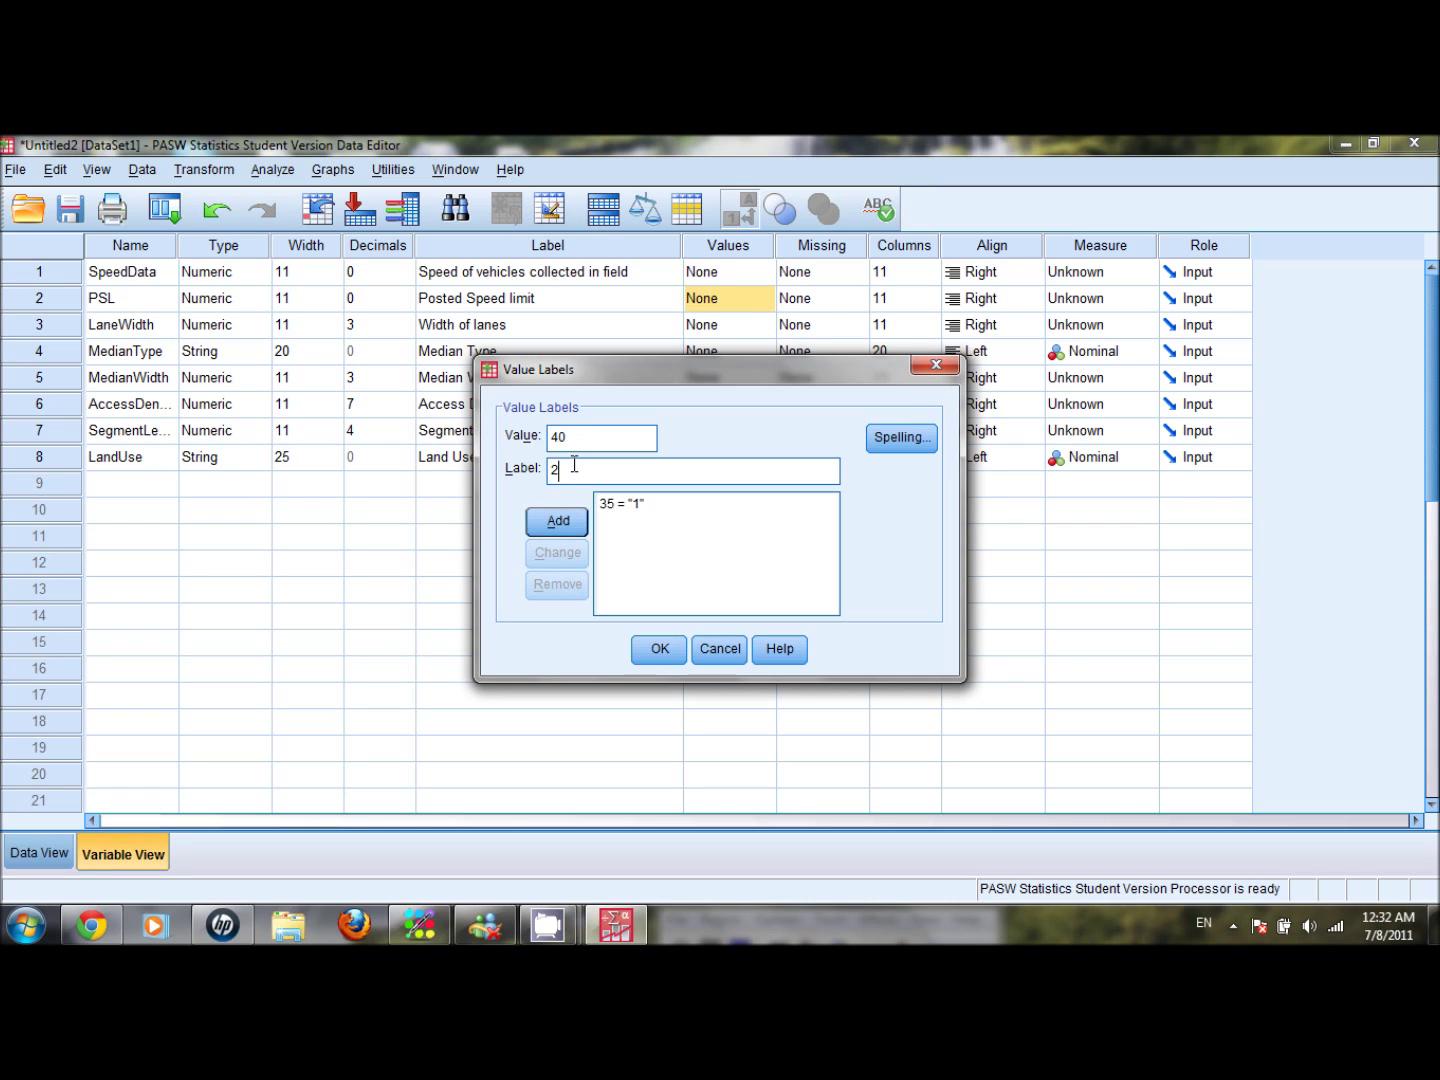
{"action": "left_click", "coordinate": [559, 522]}
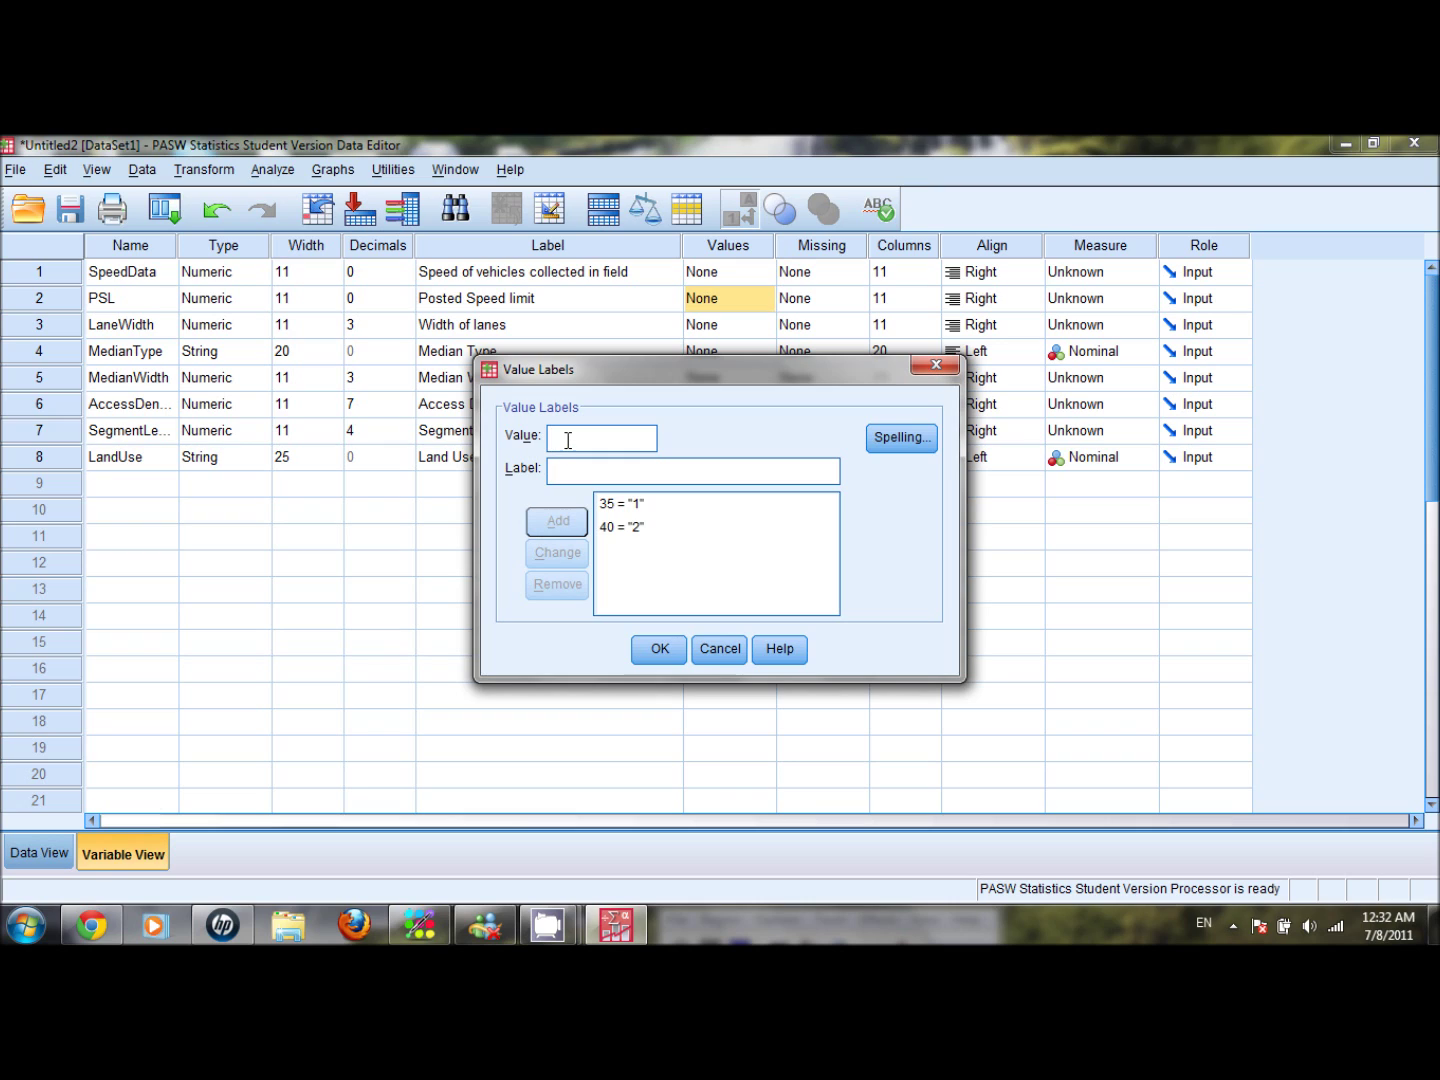
{"action": "type", "text": "45"}
{"action": "left_click", "coordinate": [553, 472]}
{"action": "type", "text": "3"}
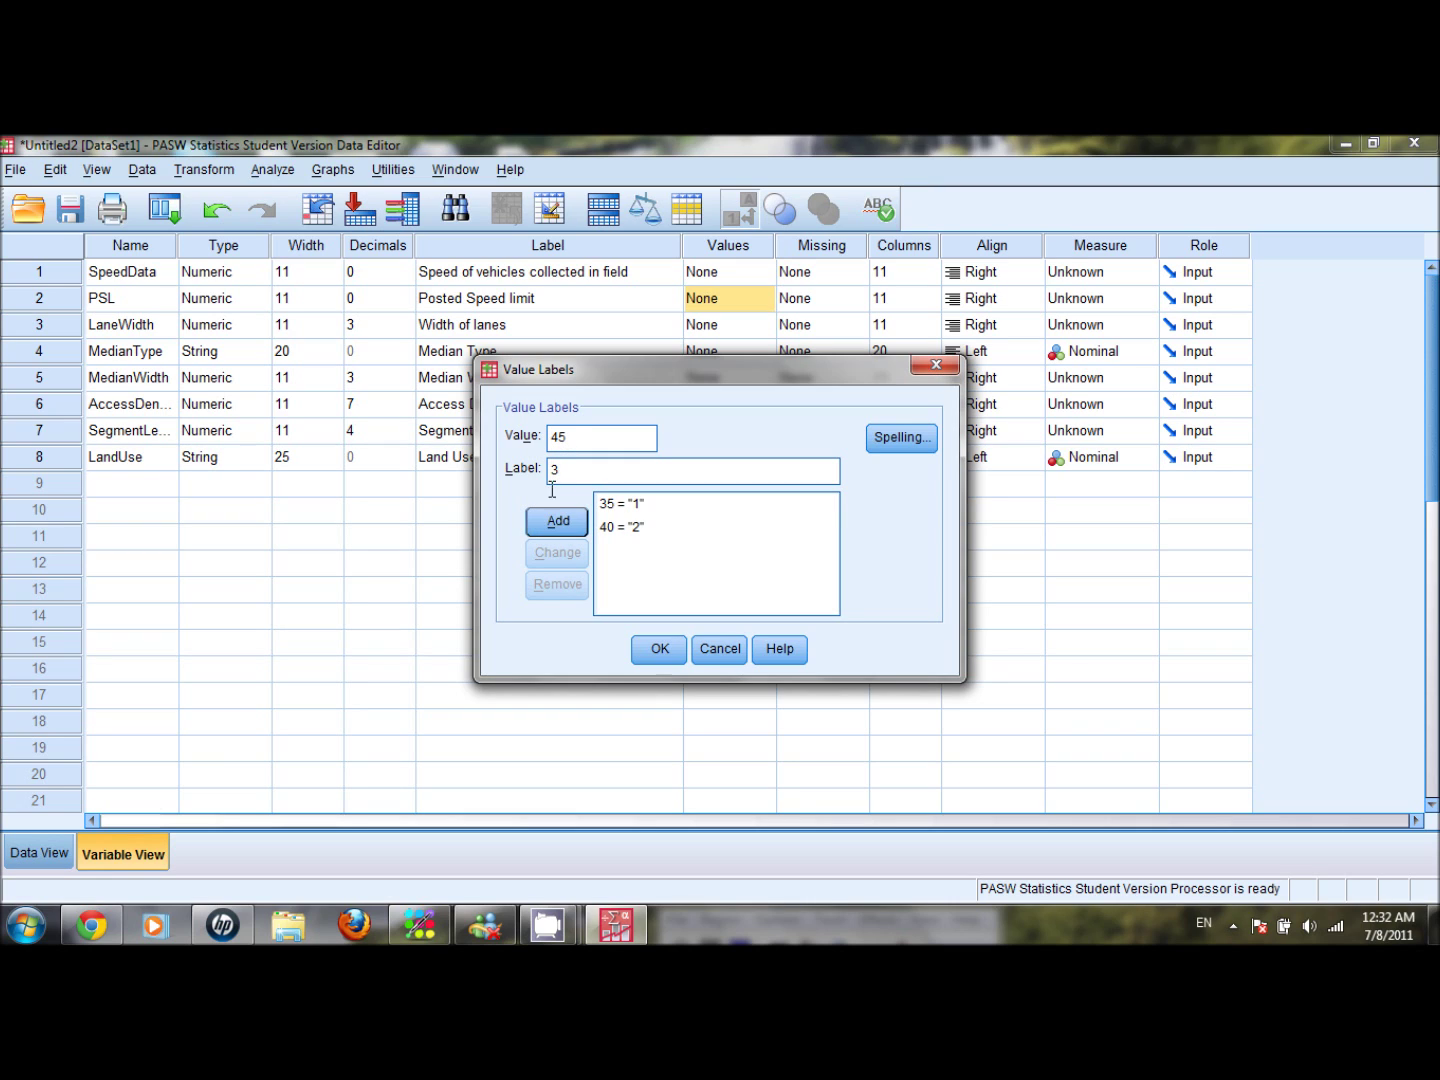
{"action": "left_click", "coordinate": [557, 521]}
{"action": "left_click", "coordinate": [661, 650]}
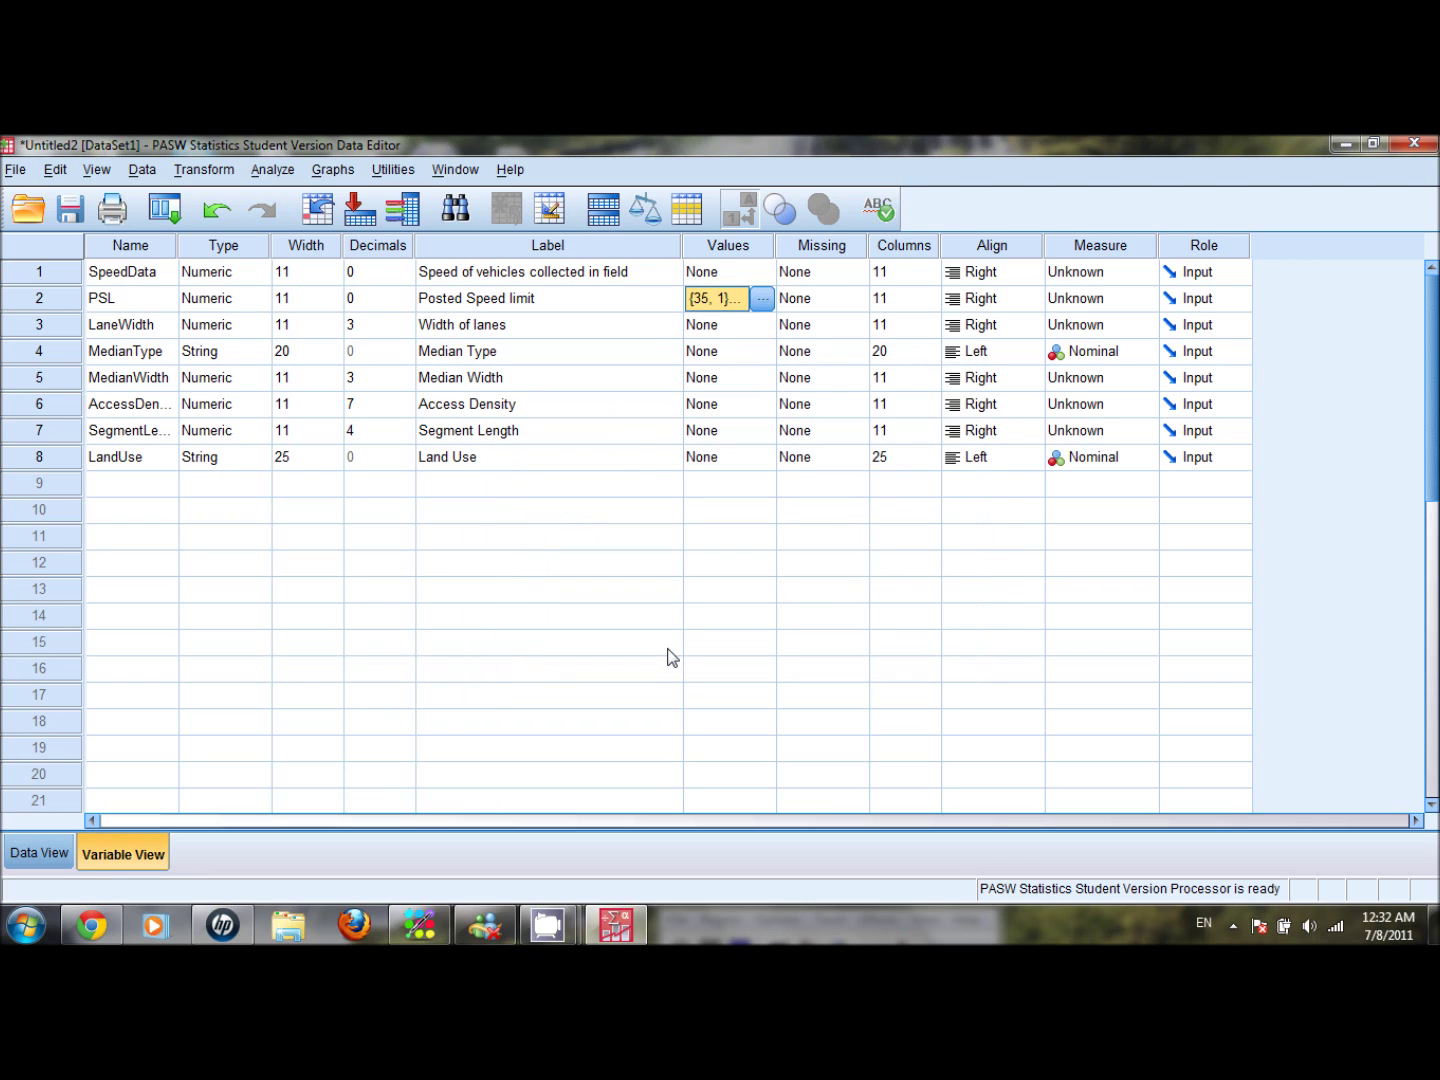
Widen the Values column and check the PSL value labels in the data records, down to about row 160.
{"action": "left_click_drag", "start_coordinate": [777, 250], "coordinate": [898, 265]}
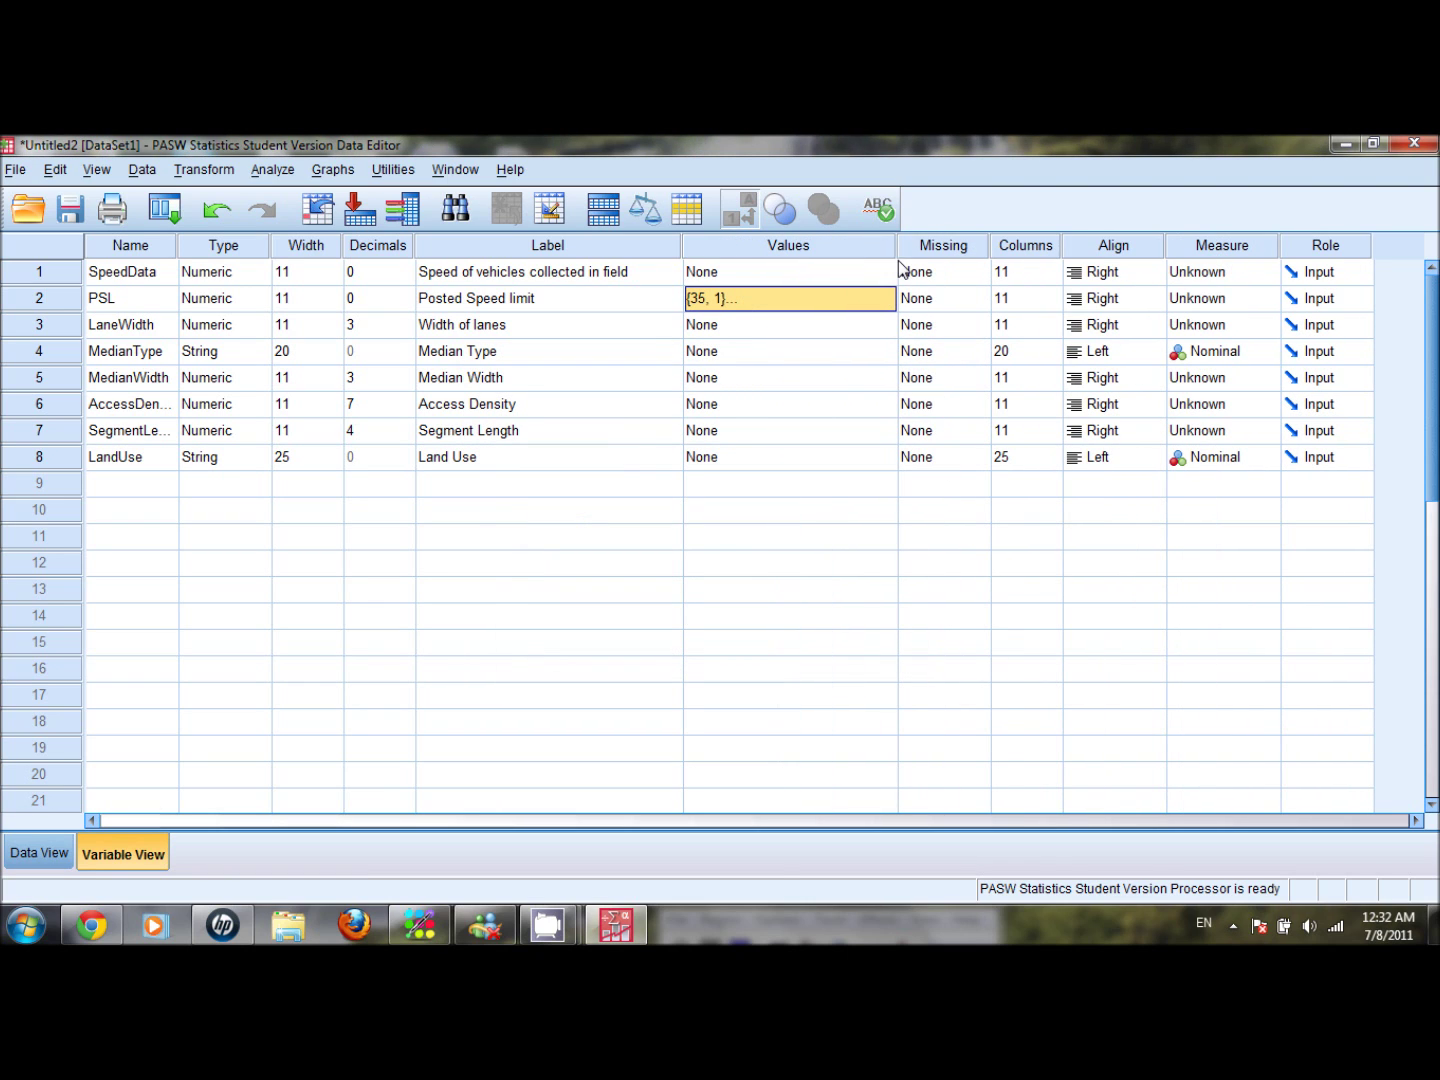
{"action": "left_click", "coordinate": [64, 860]}
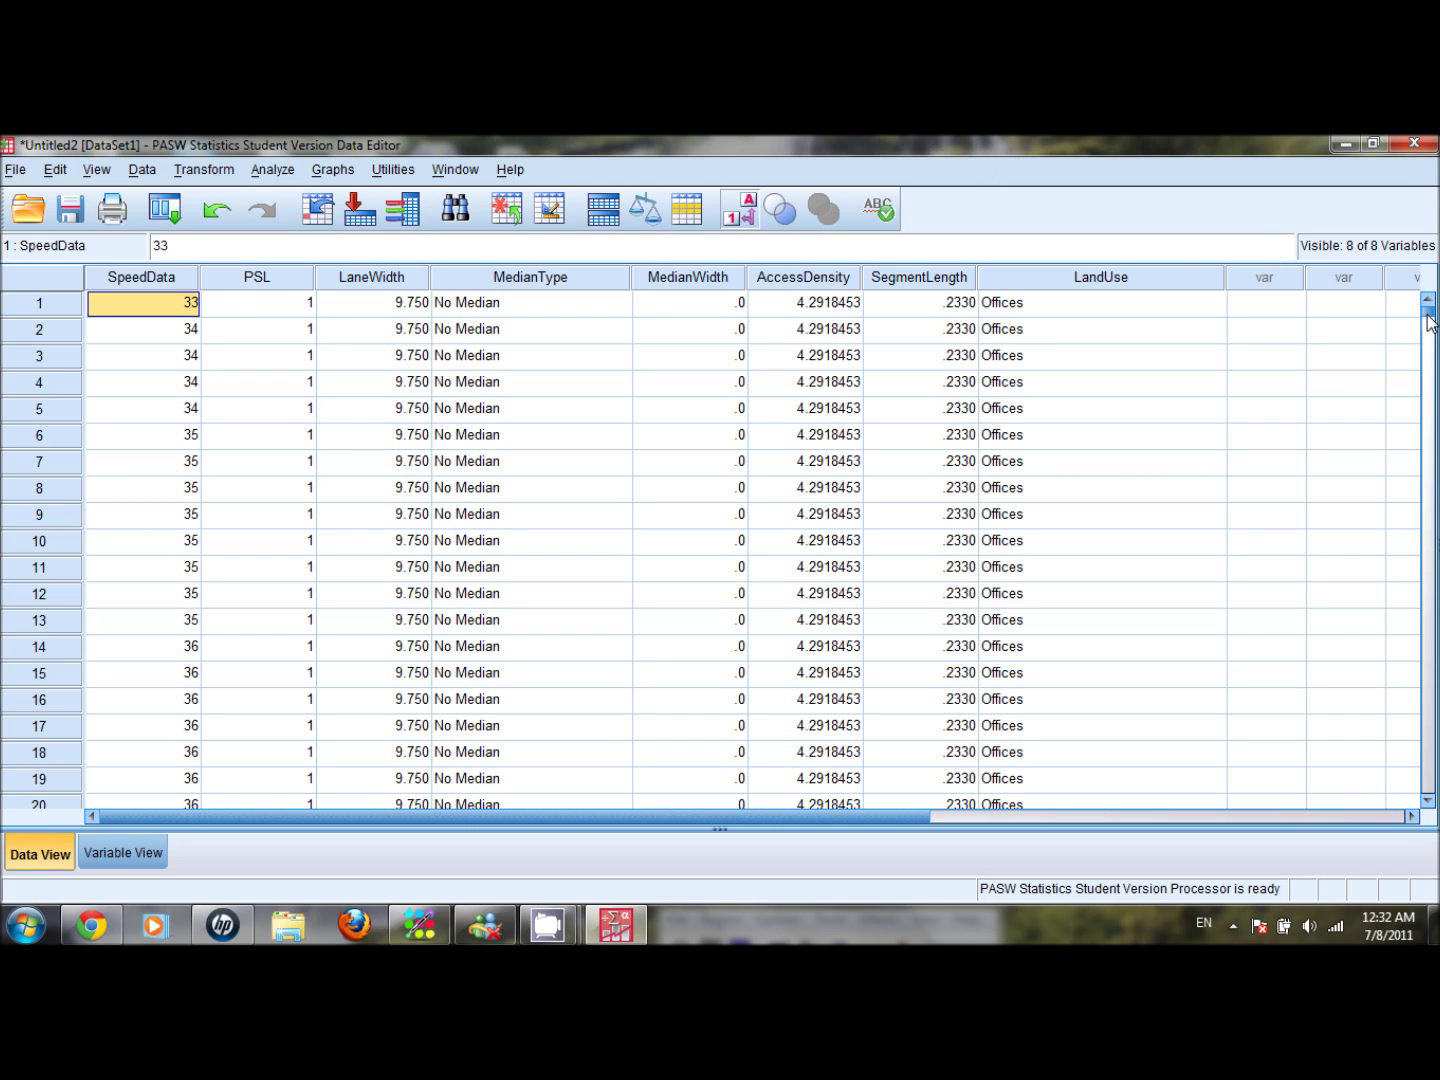
{"action": "left_click_drag", "start_coordinate": [1428, 320], "coordinate": [1431, 366]}
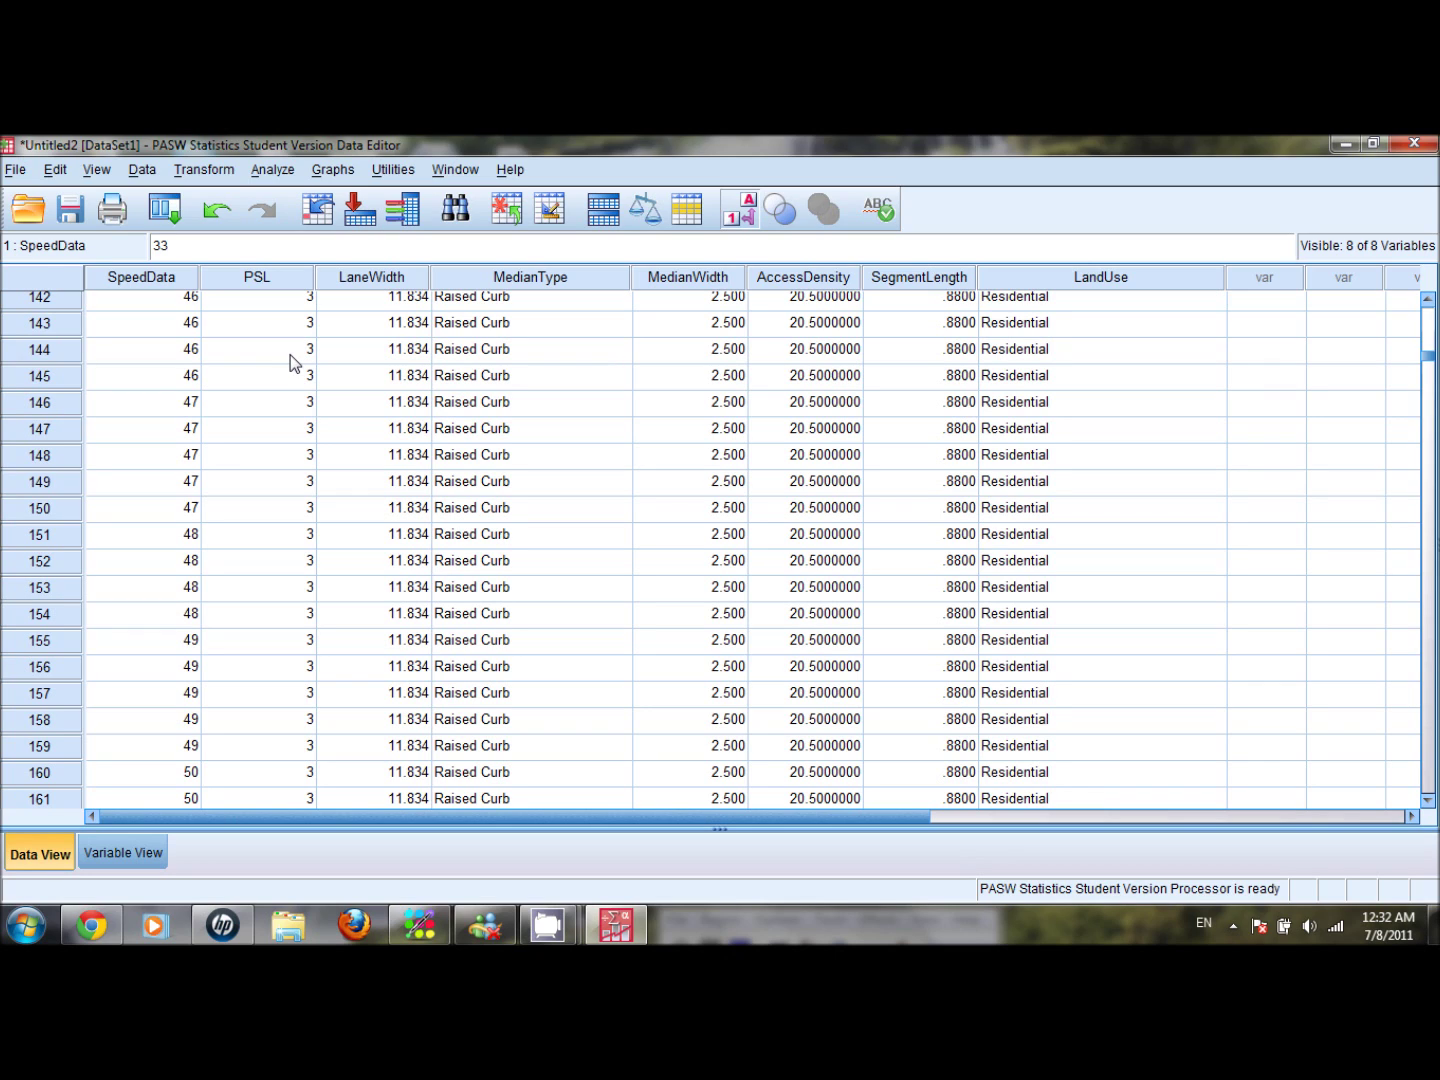
Examine the missing-value settings of the variables and the alignment options of SpeedData and MedianType in the variable definitions.
{"action": "left_click", "coordinate": [100, 851]}
{"action": "left_click", "coordinate": [933, 247]}
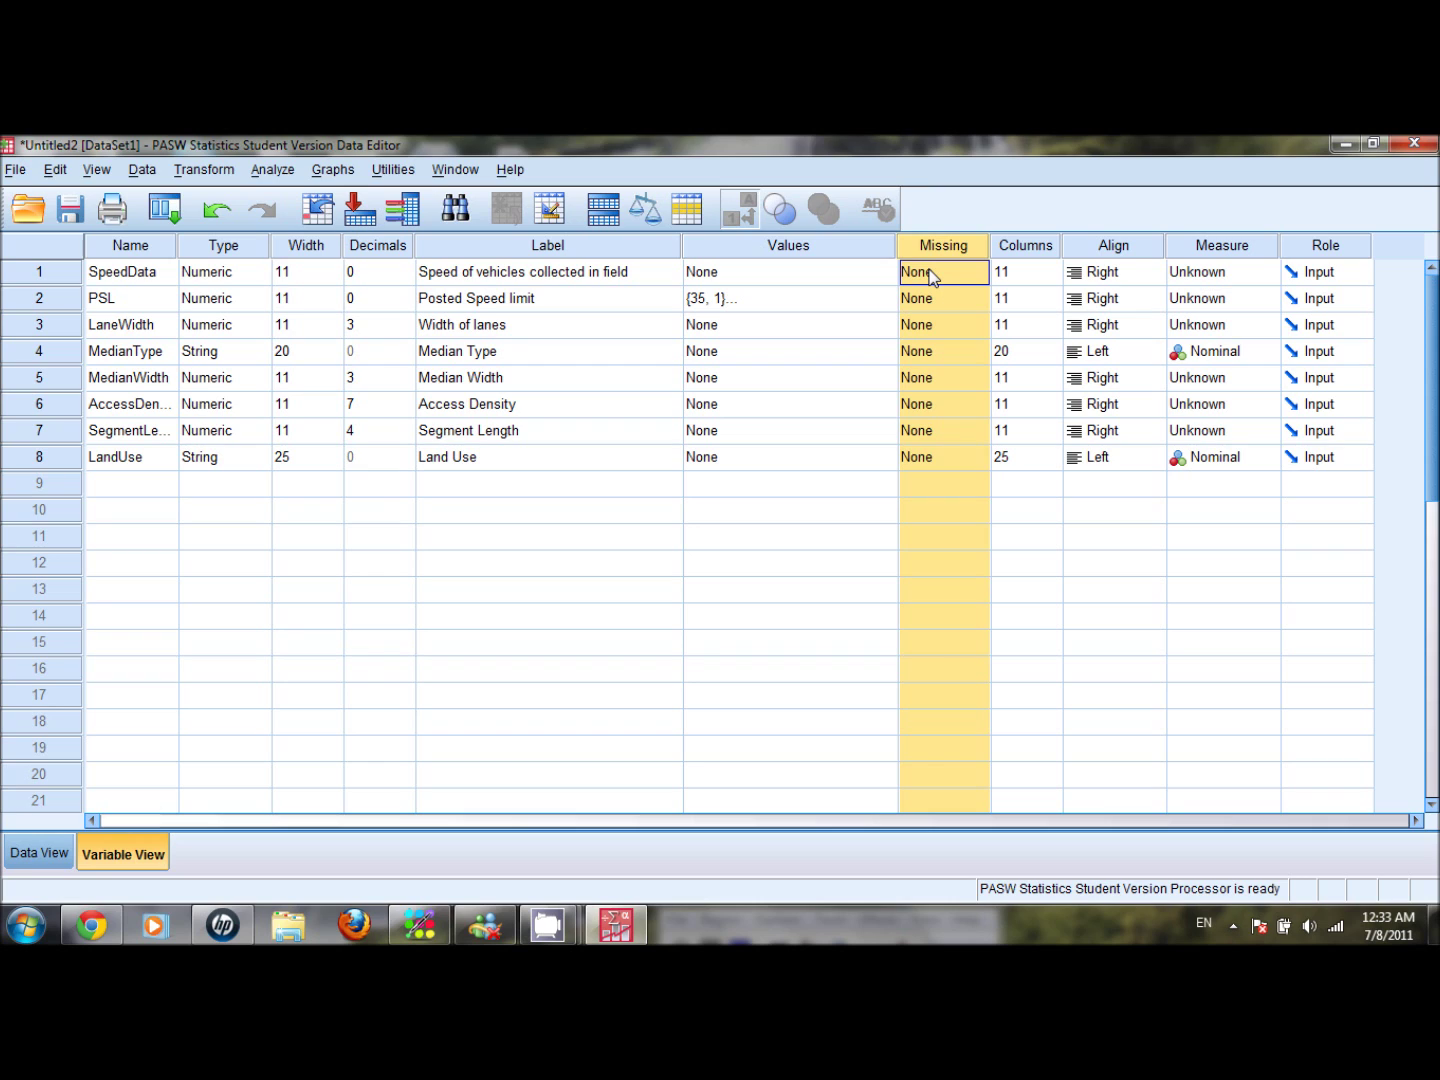
{"action": "left_click", "coordinate": [1102, 251]}
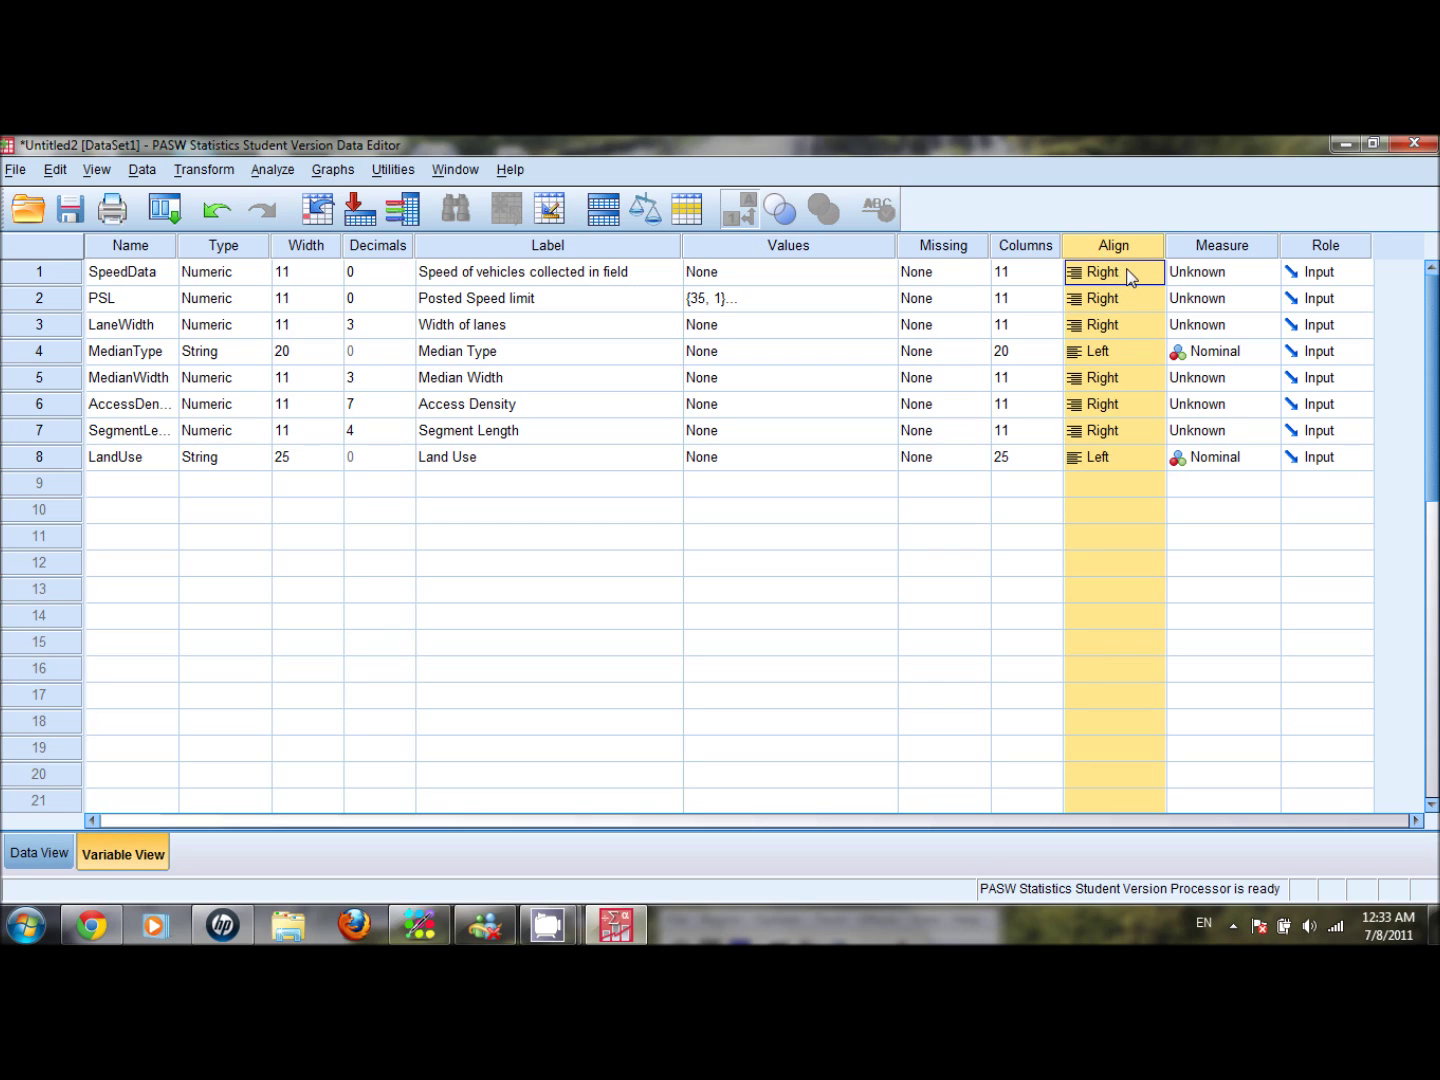
{"action": "left_click", "coordinate": [1129, 276]}
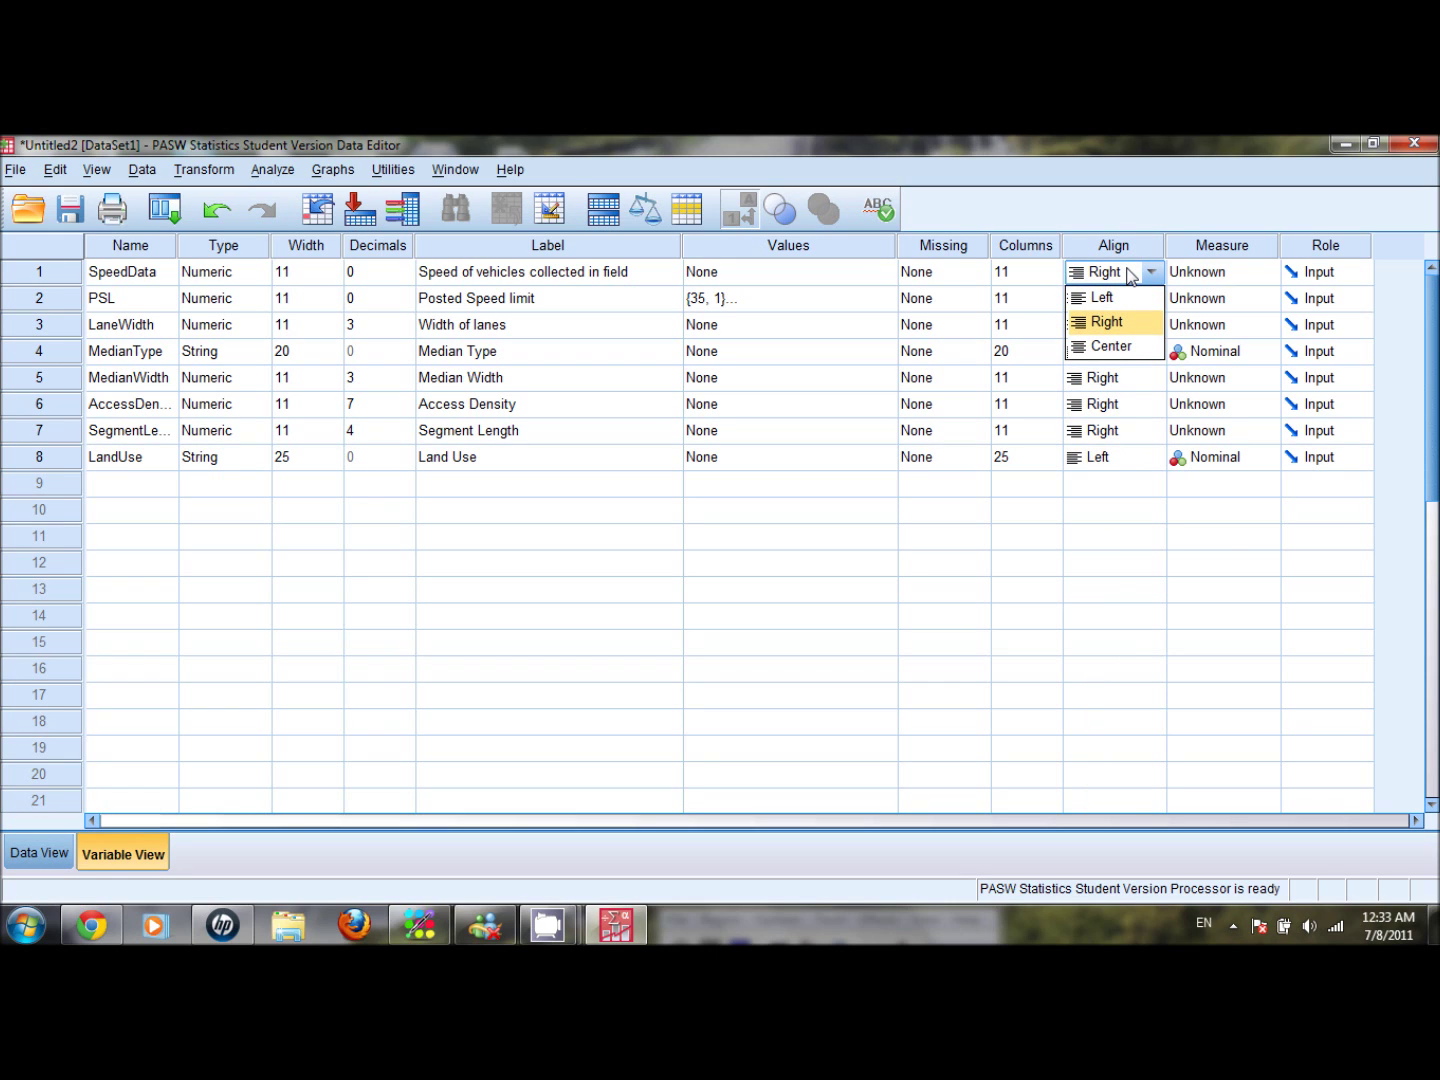
{"action": "left_click", "coordinate": [1130, 275]}
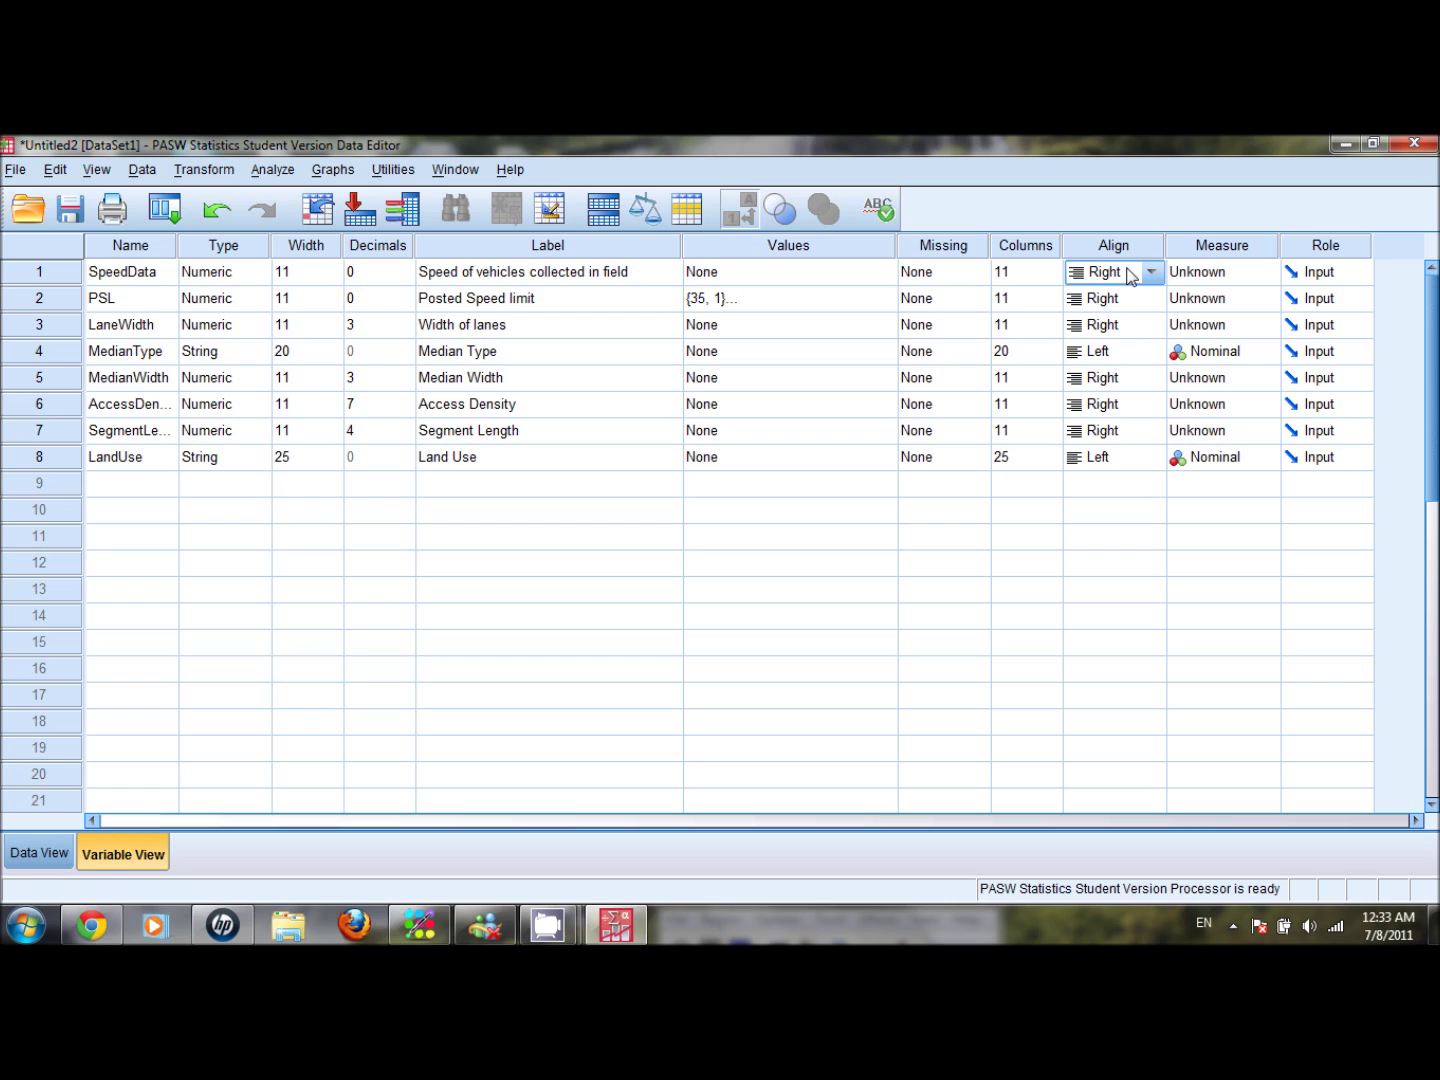
{"action": "left_click", "coordinate": [1129, 356]}
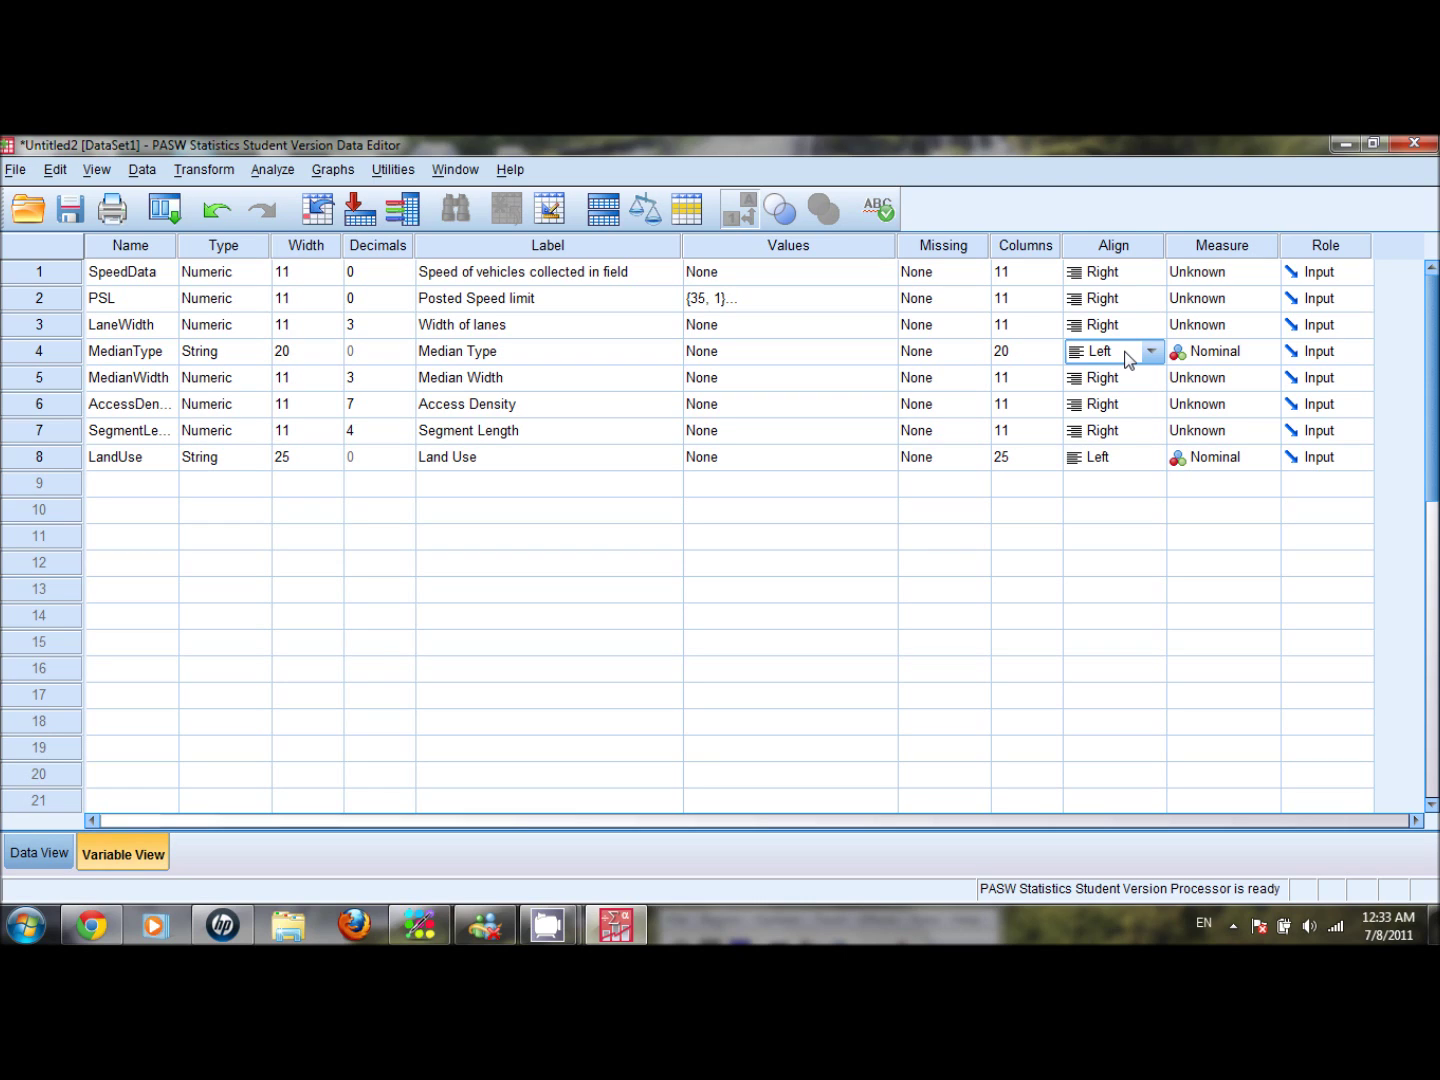
{"action": "left_click", "coordinate": [1152, 354]}
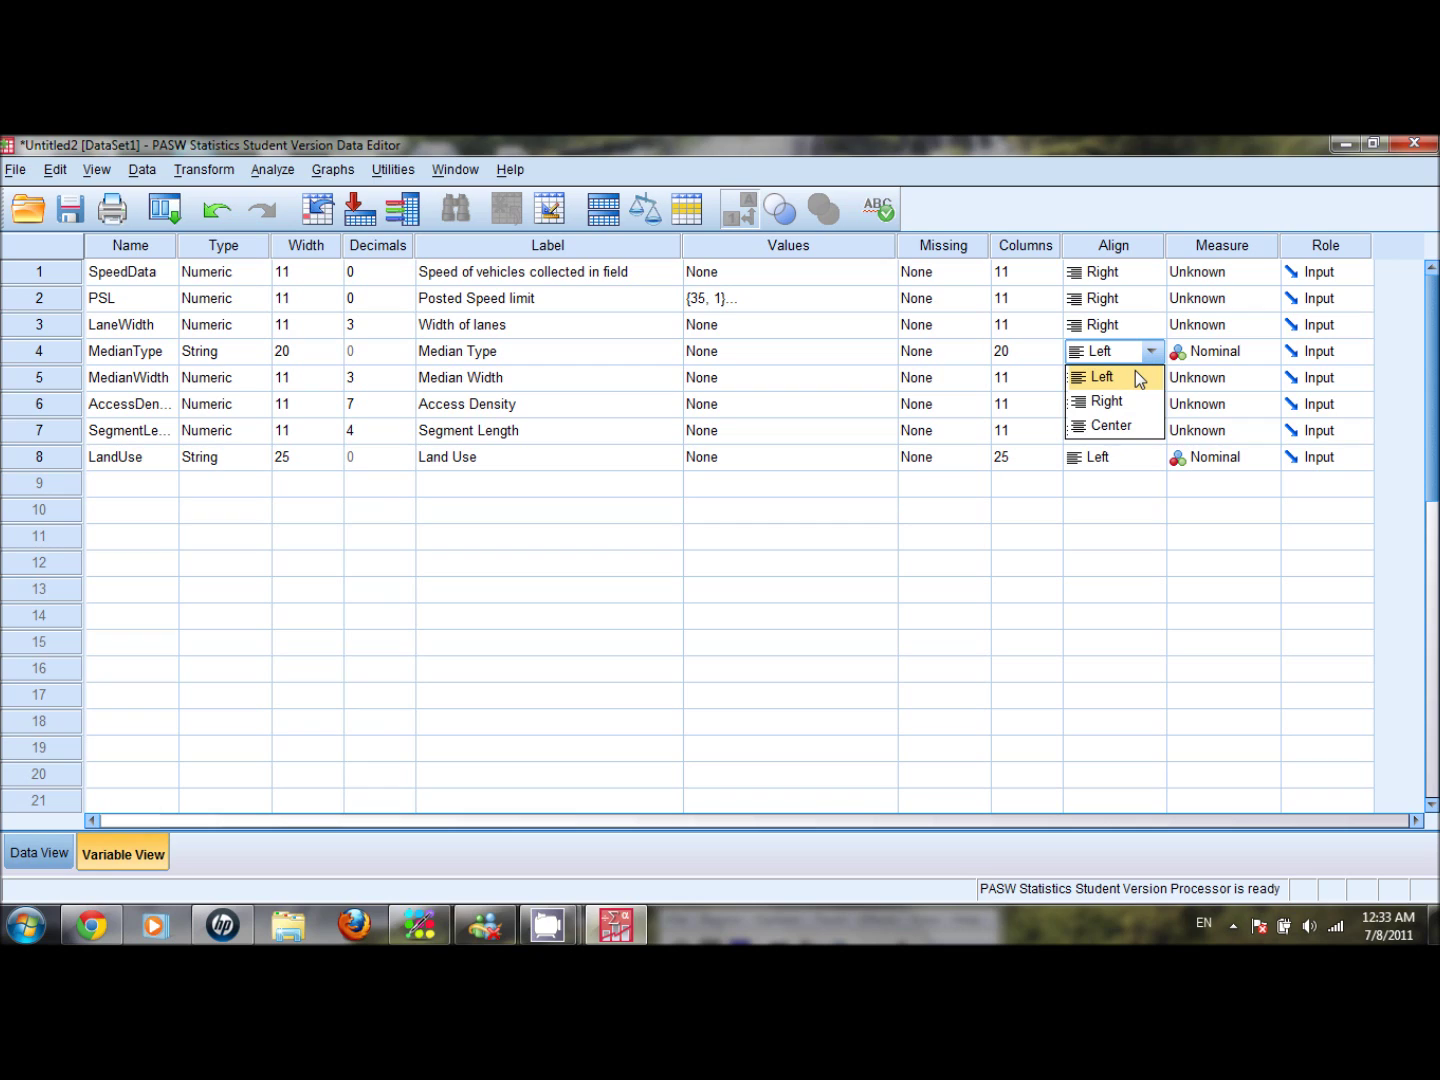
Set the measurement level of SpeedData to Scale.
{"action": "left_click", "coordinate": [1227, 248]}
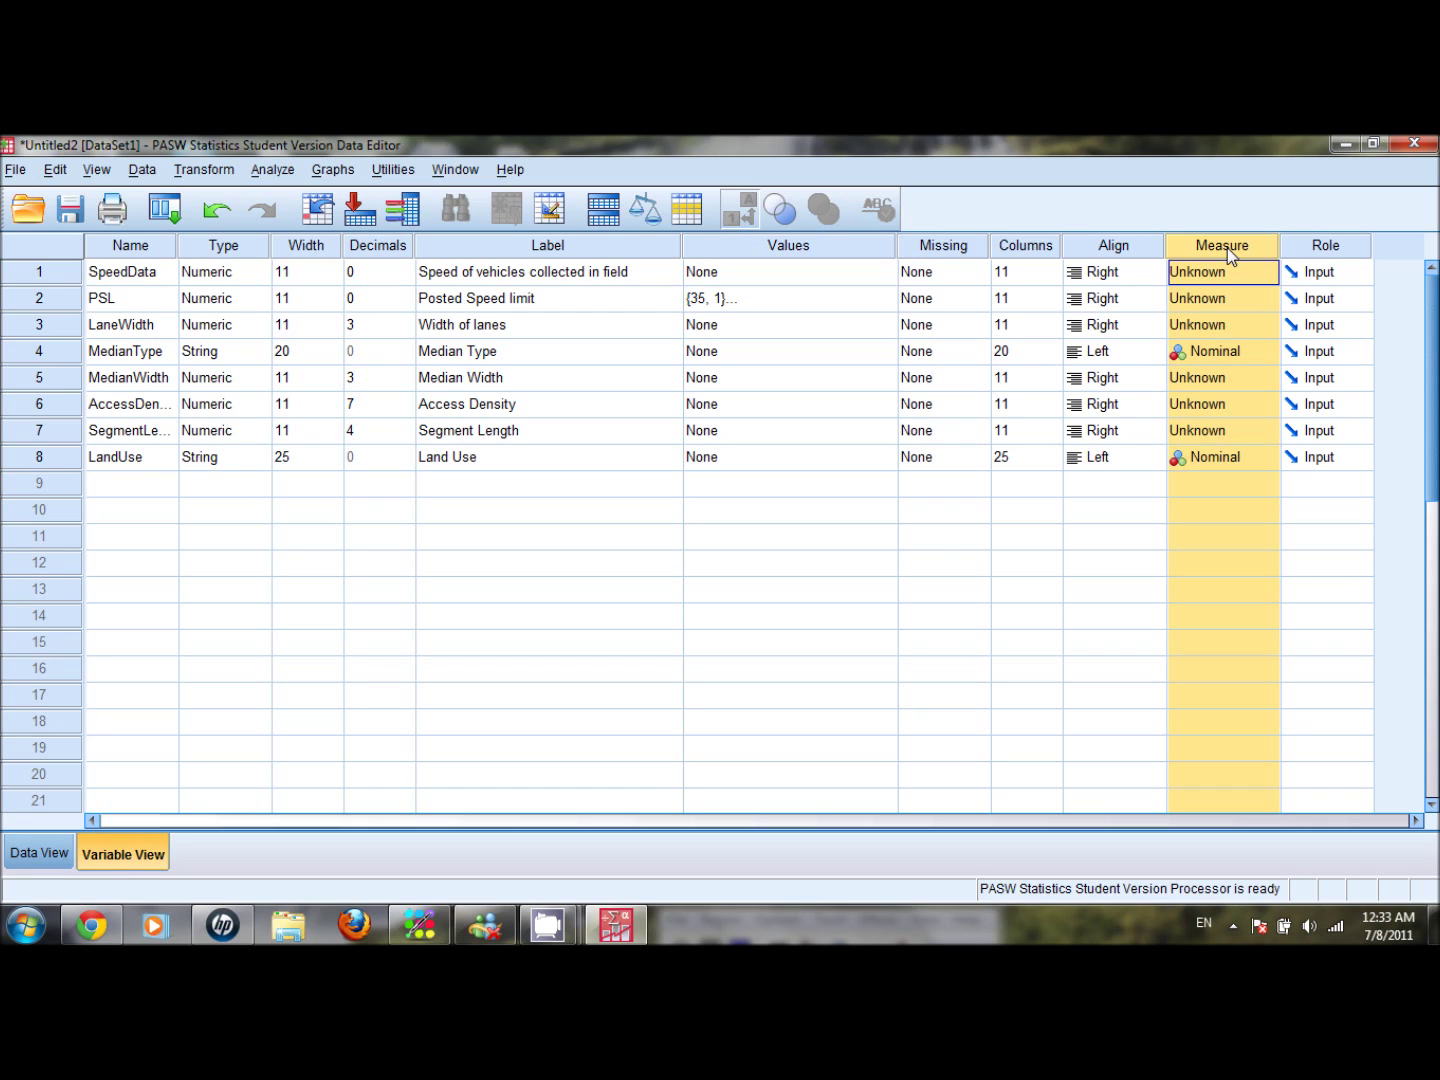
{"action": "left_click", "coordinate": [1229, 270]}
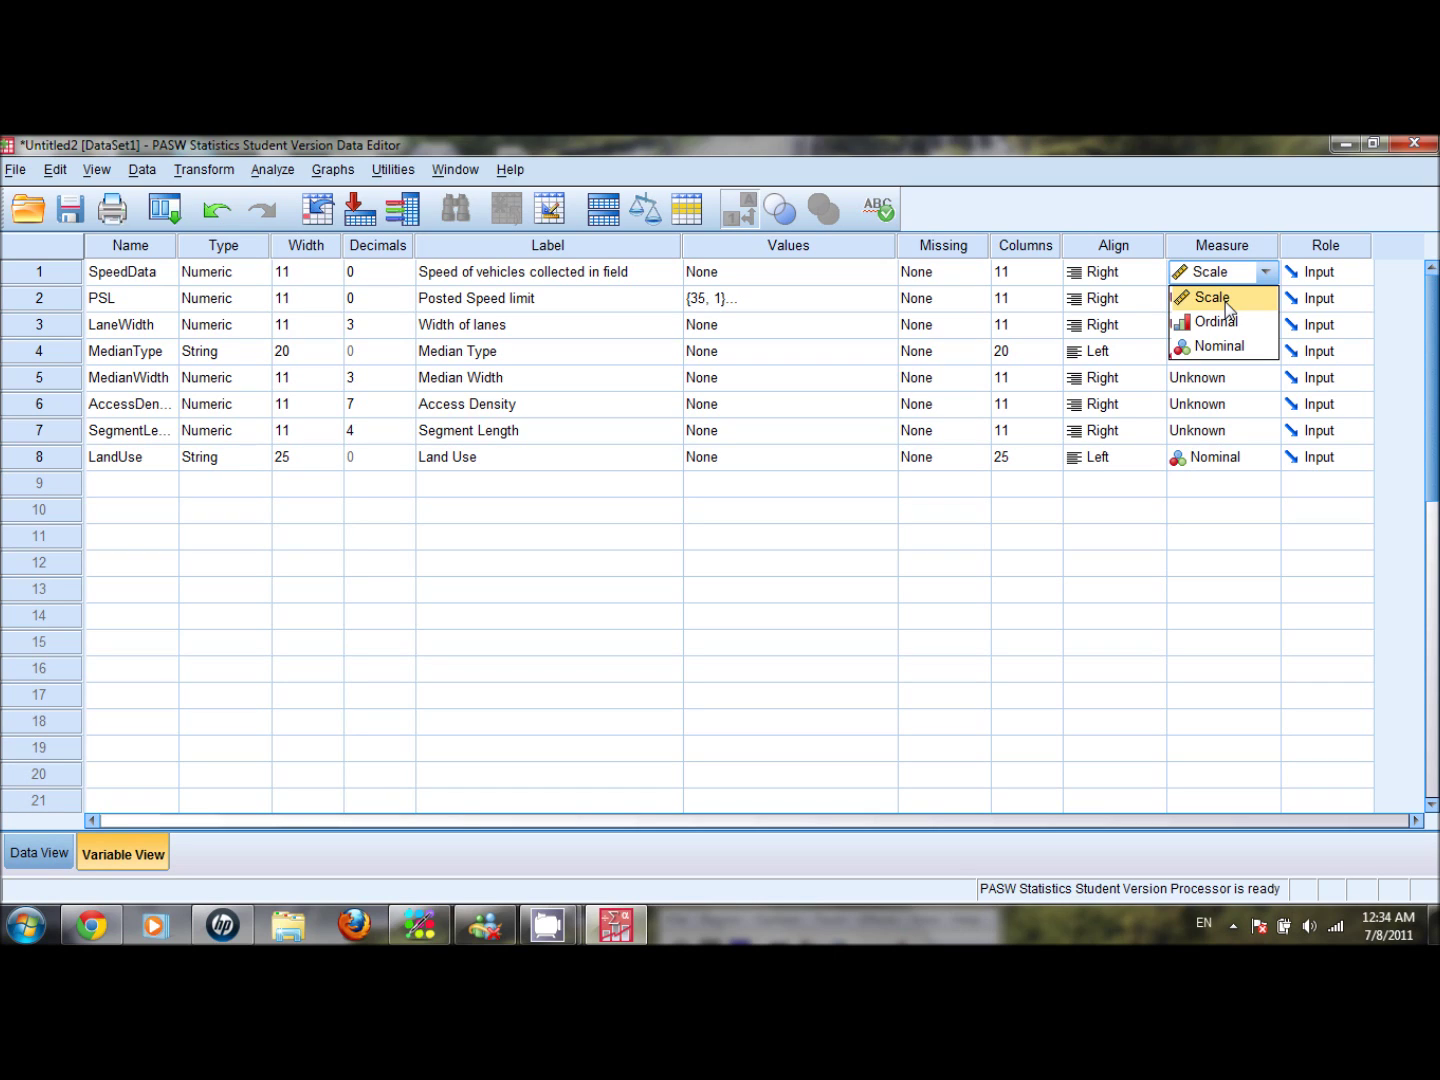
{"action": "left_click", "coordinate": [1225, 301]}
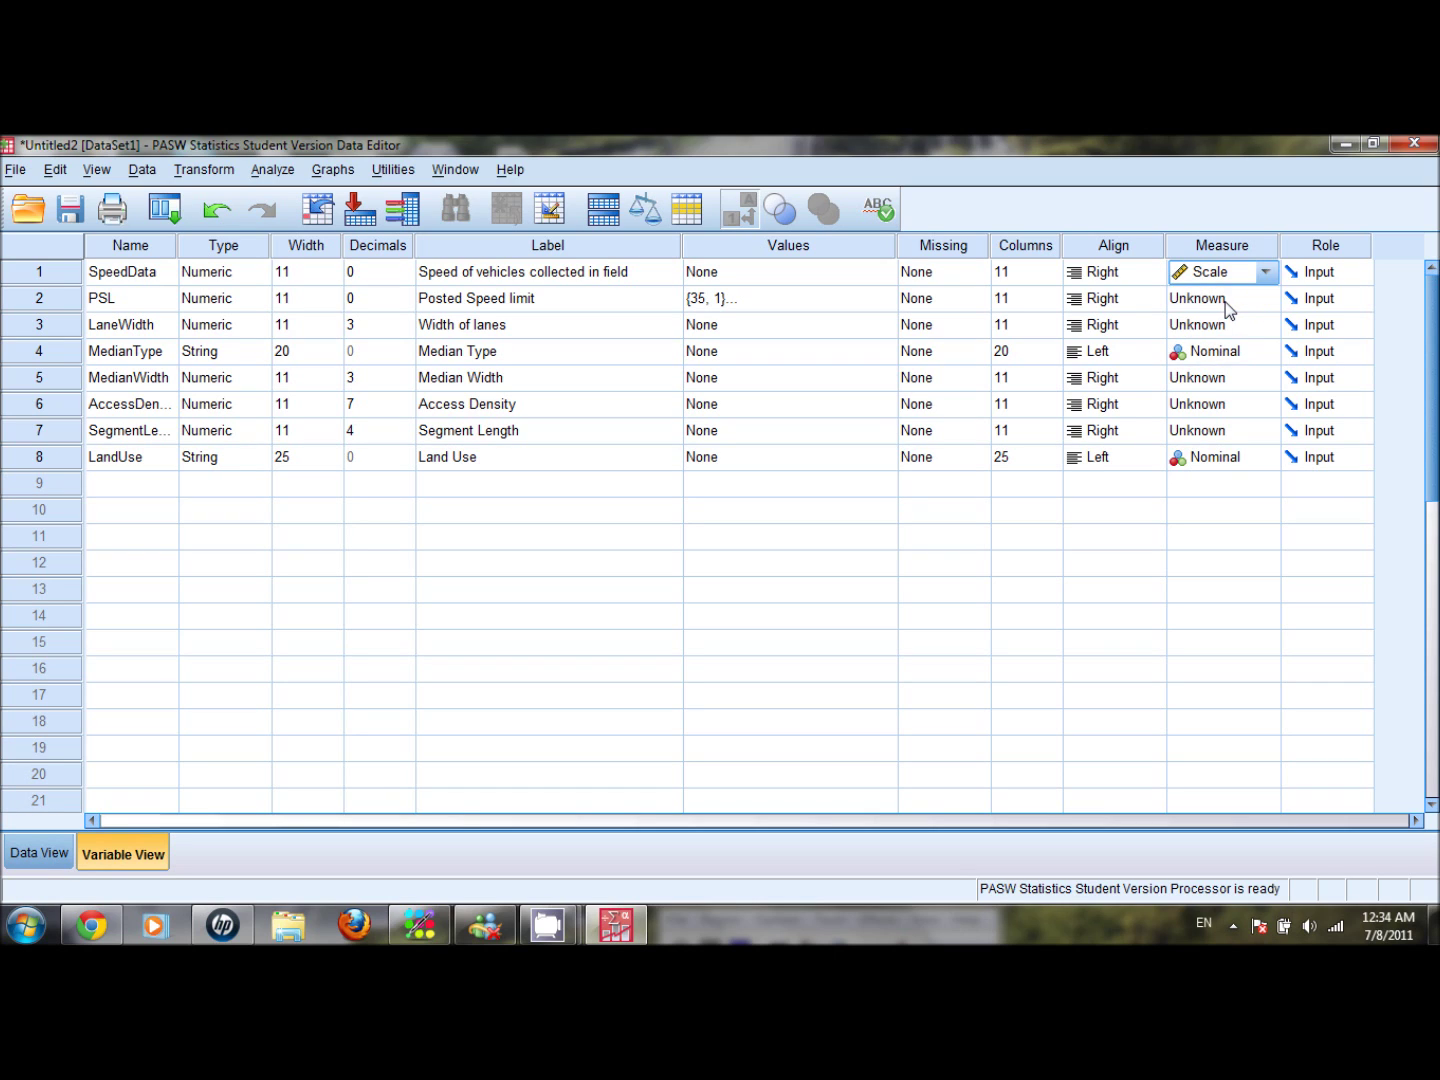
Set the measurement level of PSL to Ordinal and that of LaneWidth to Scale.
{"action": "left_click", "coordinate": [1236, 305]}
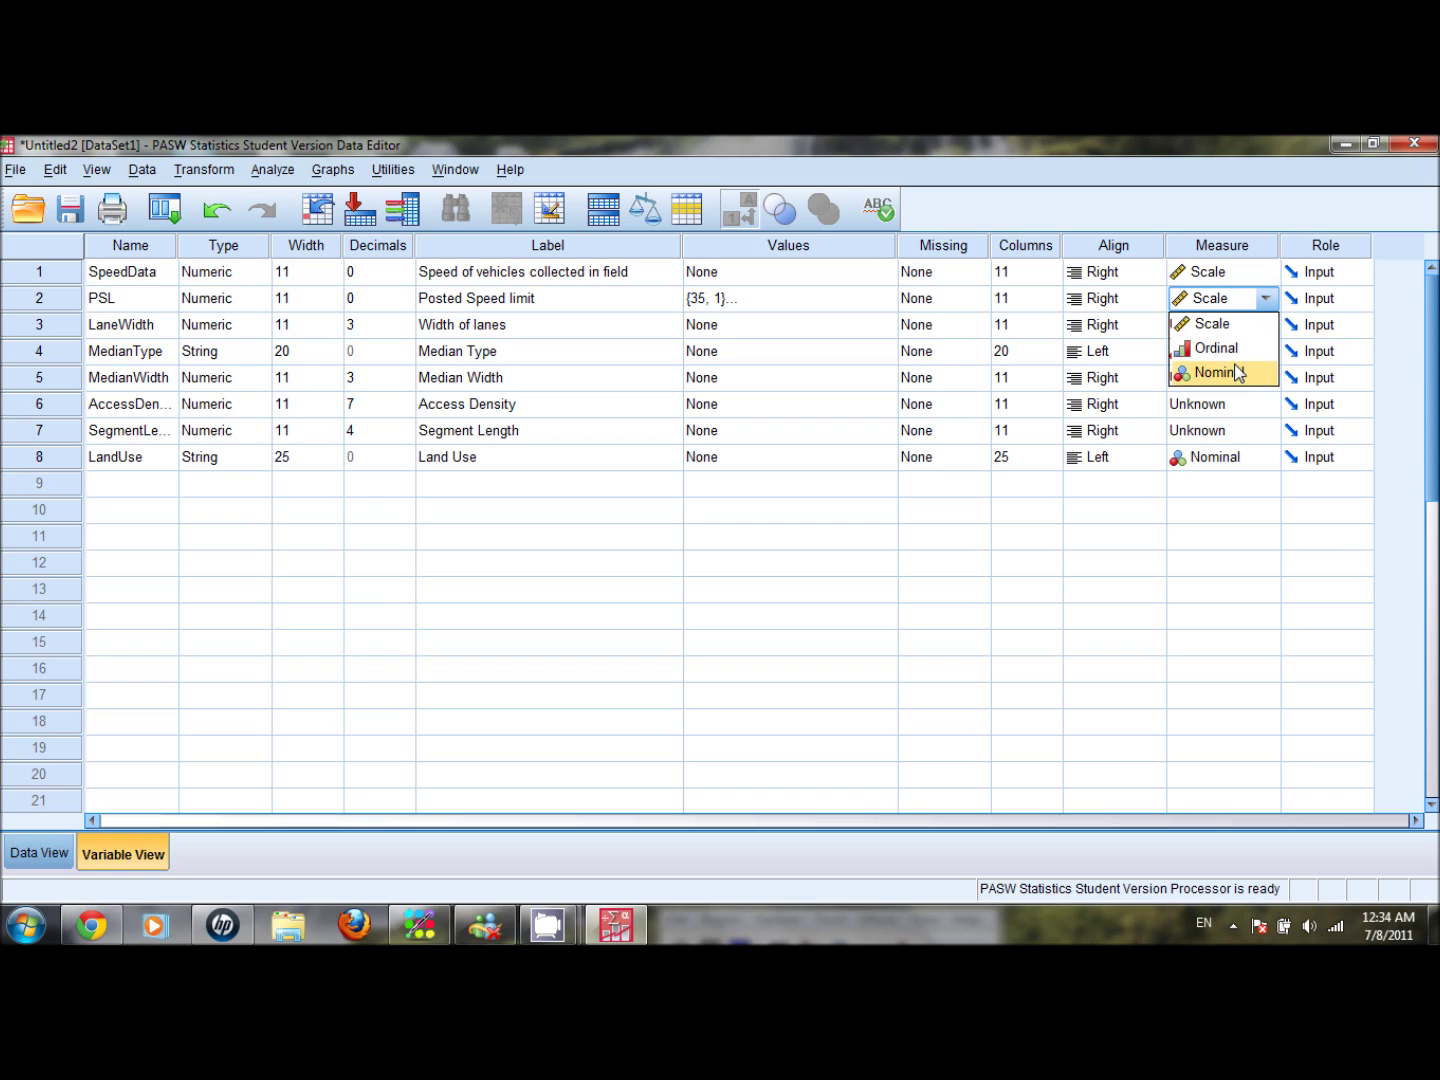
{"action": "left_click", "coordinate": [1237, 303]}
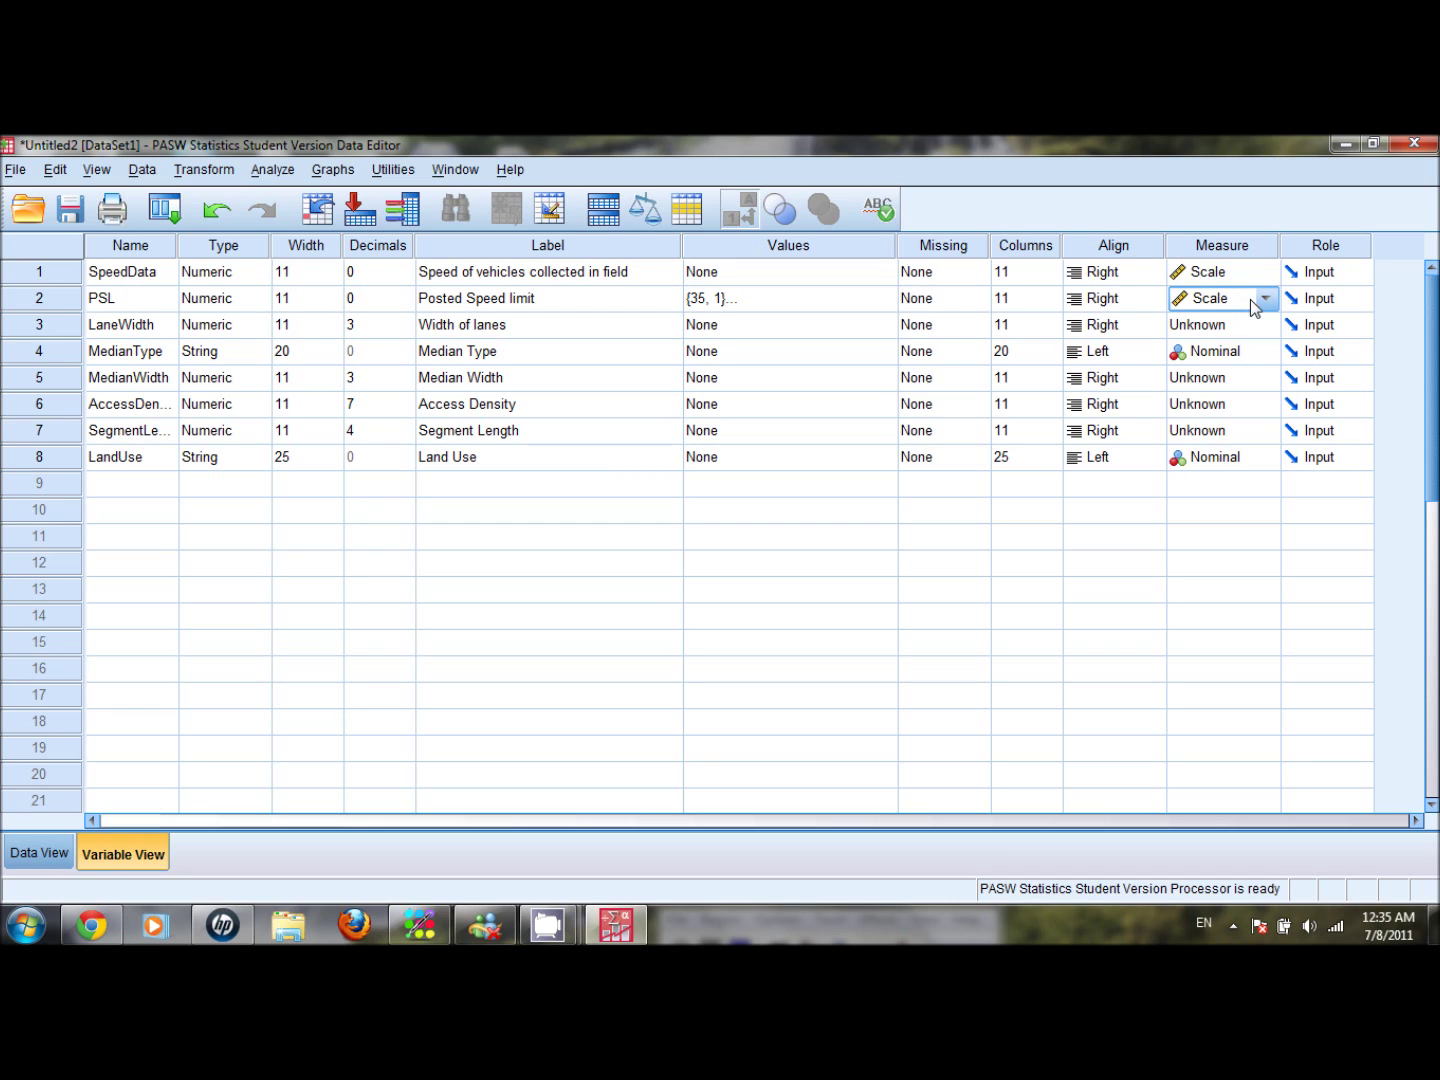
{"action": "left_click", "coordinate": [1264, 299]}
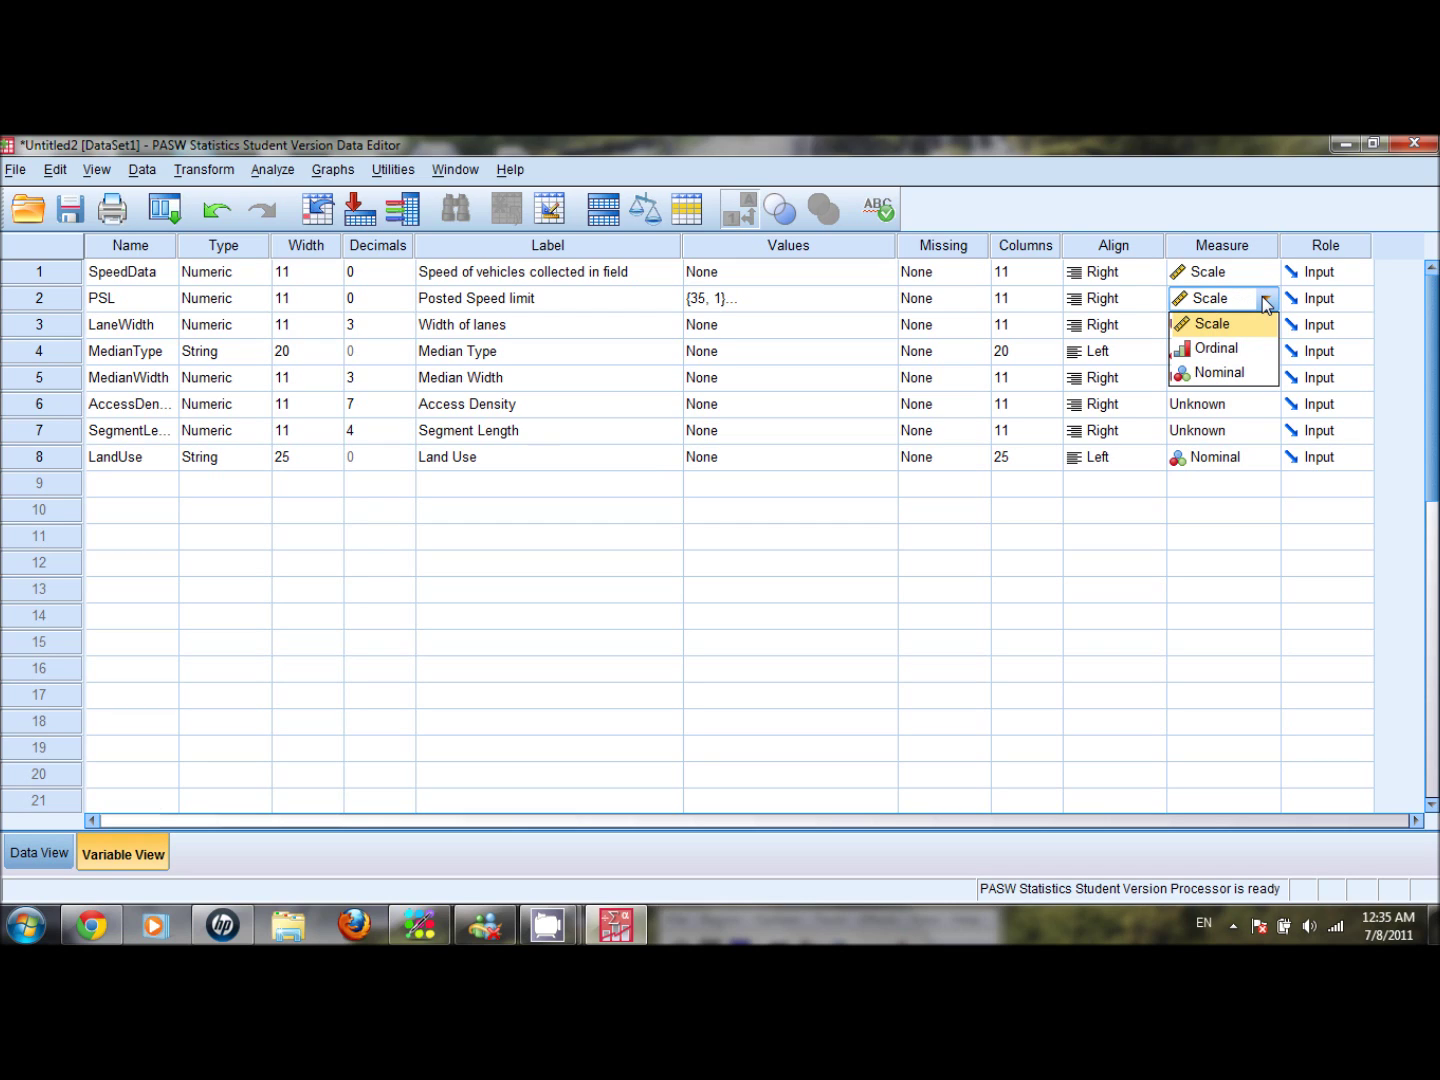
{"action": "left_click", "coordinate": [1246, 347]}
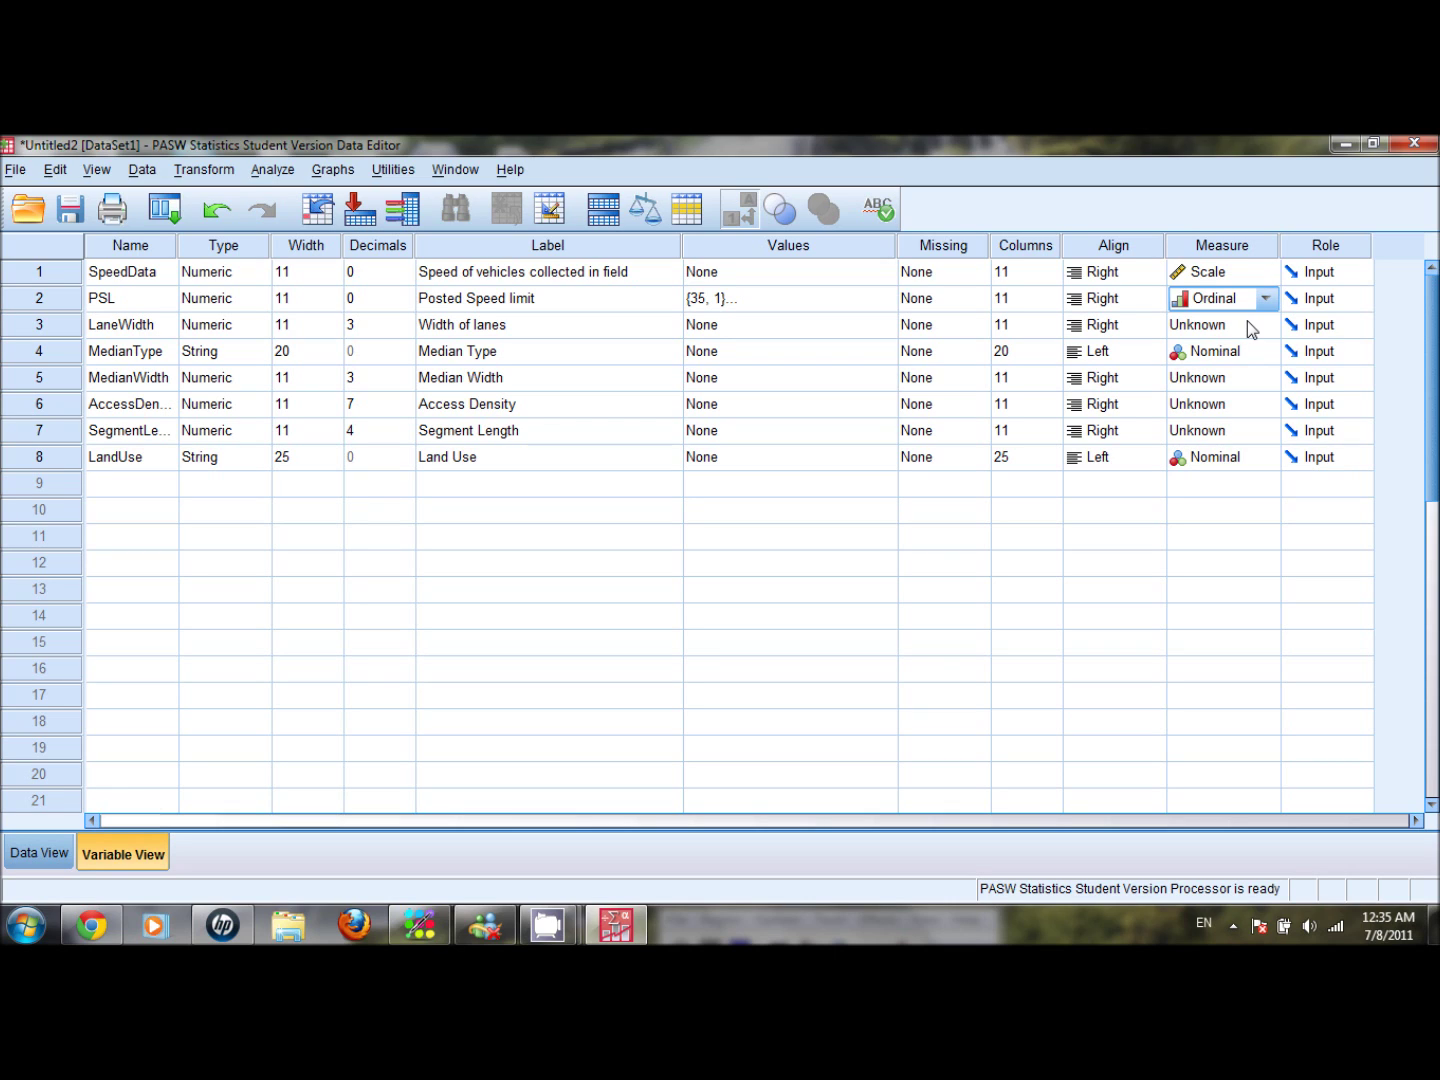
{"action": "left_click", "coordinate": [1249, 329]}
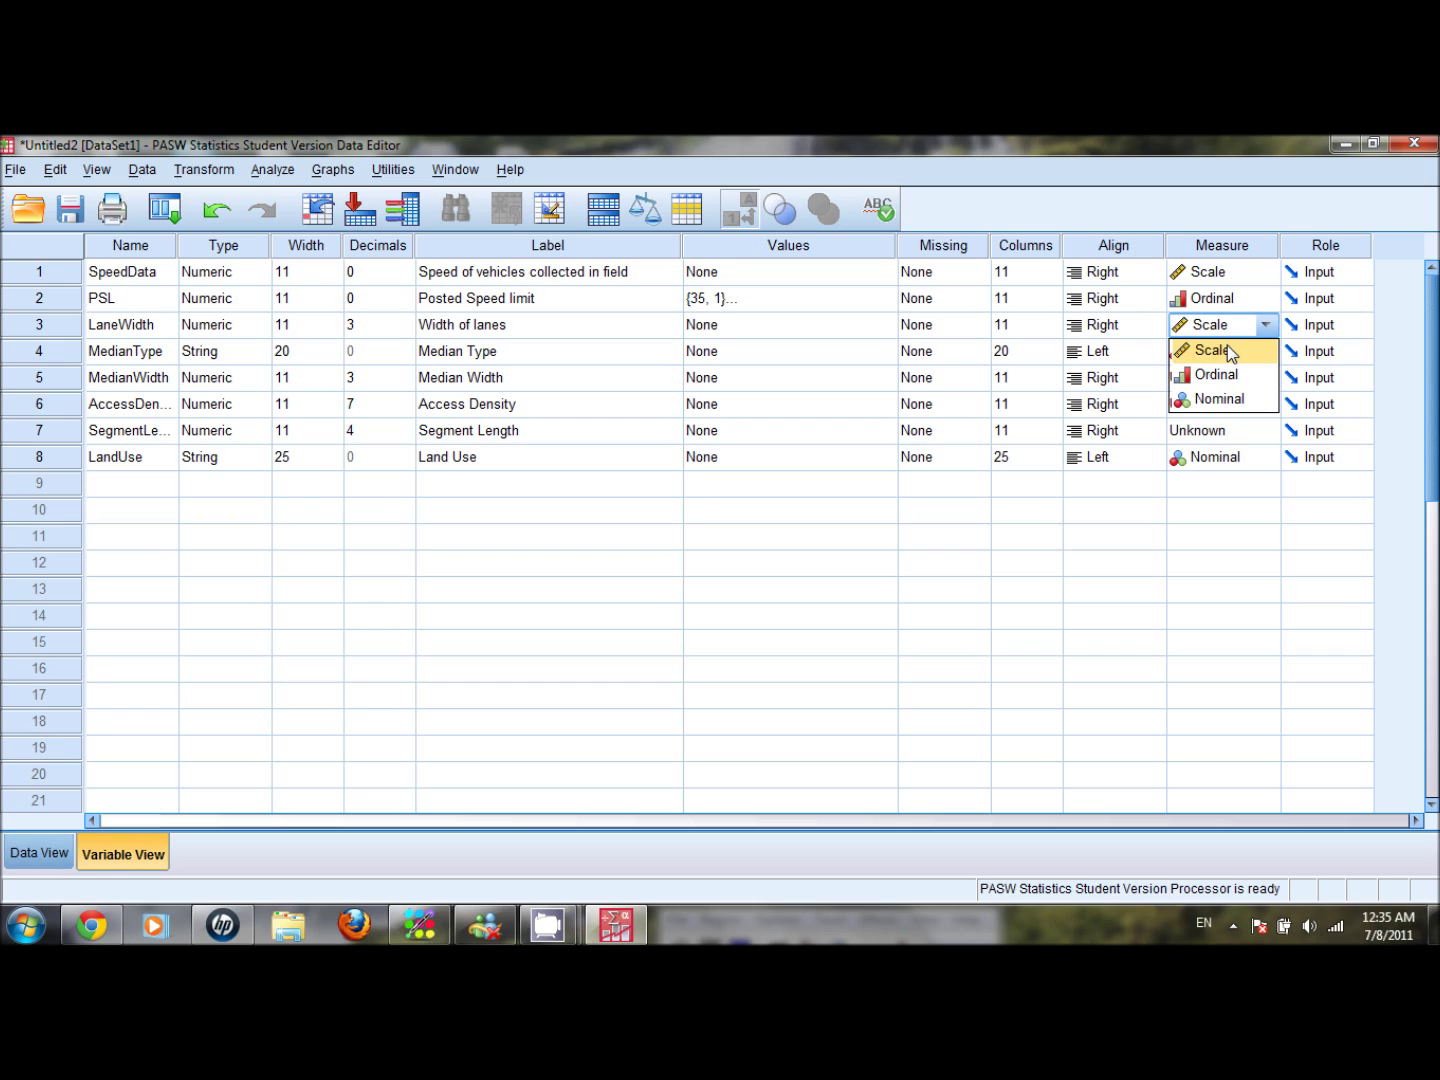
{"action": "left_click", "coordinate": [1228, 347]}
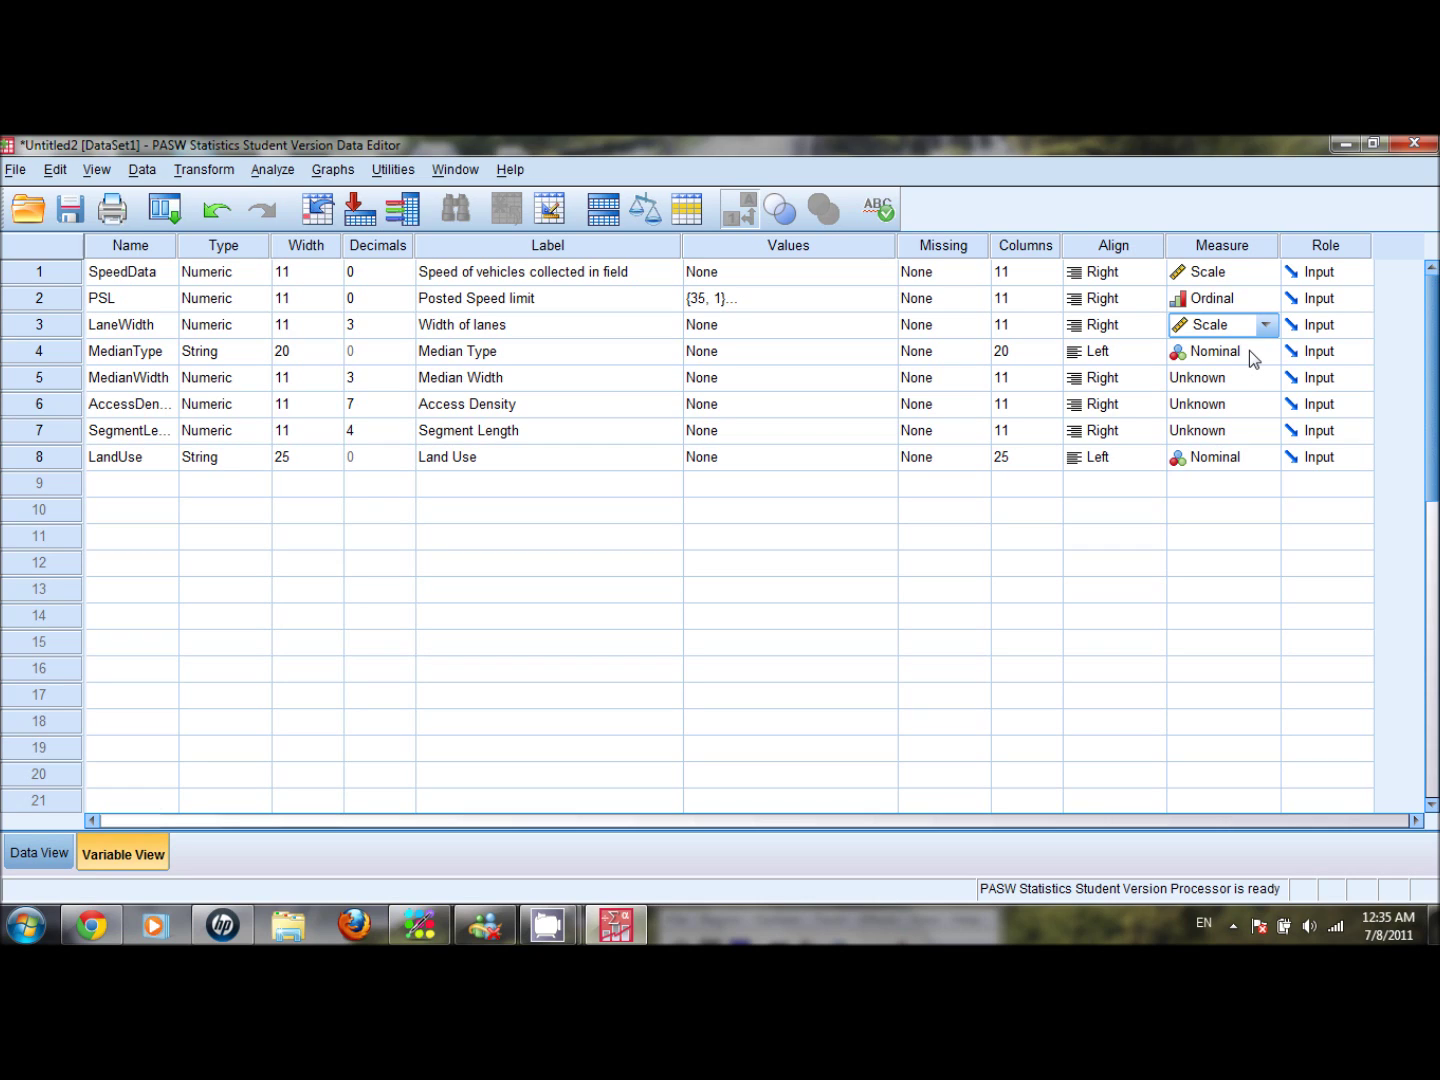
Review the measurement level options of MedianType, and look over the data records before returning to the variable definitions.
{"action": "left_click", "coordinate": [1249, 350]}
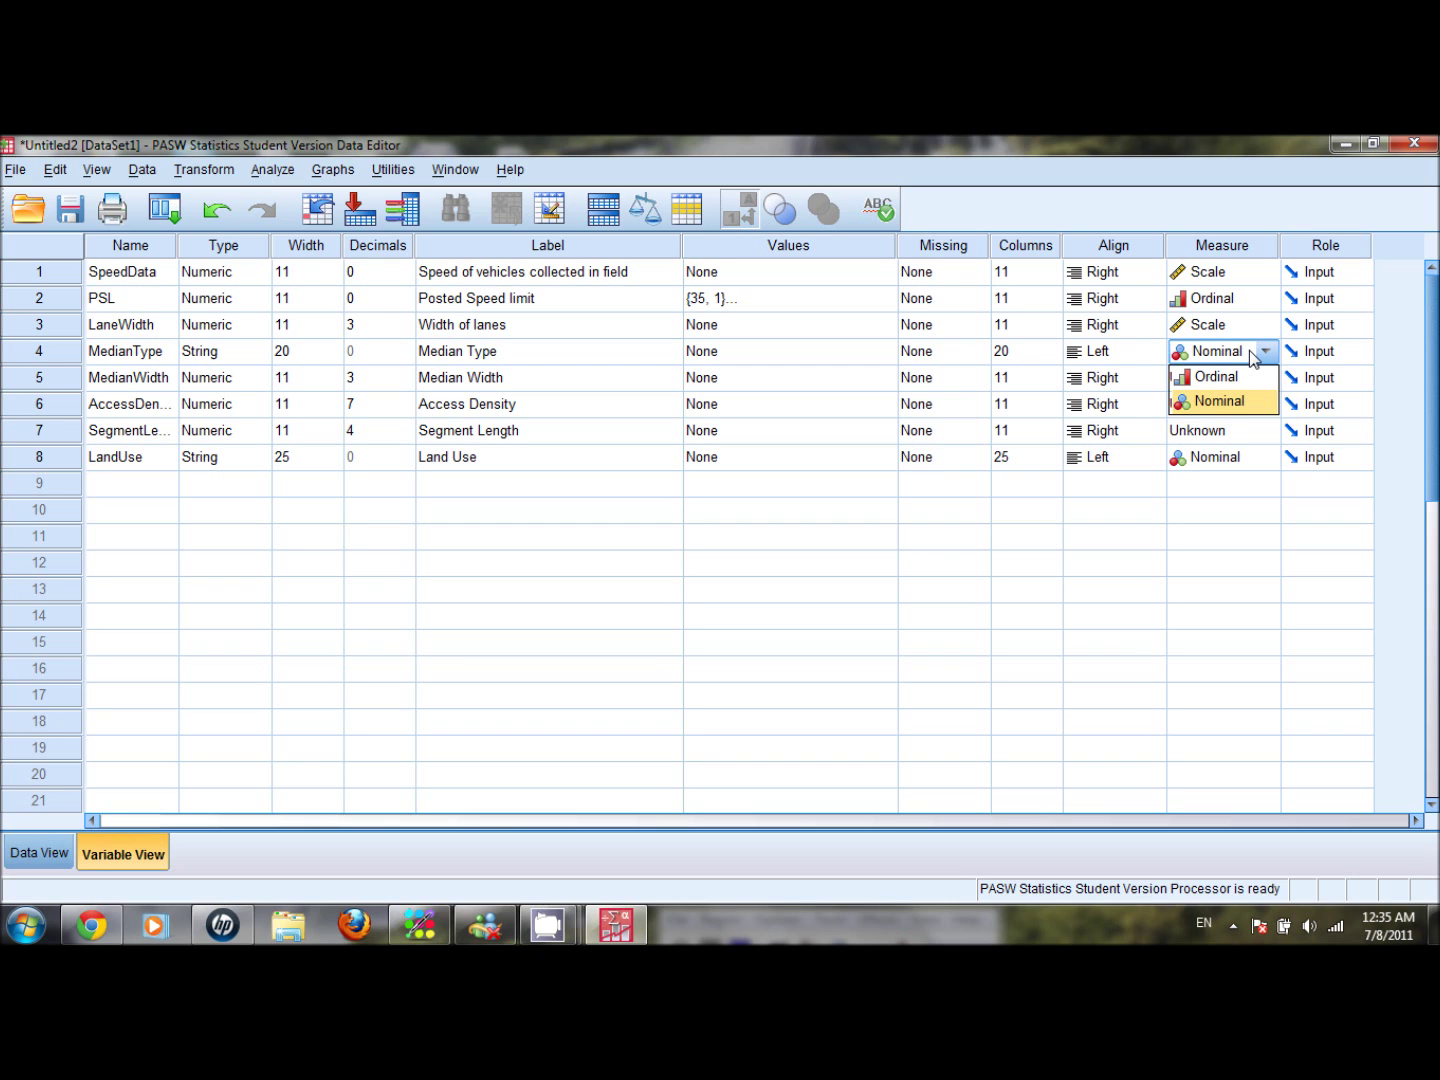
{"action": "left_click", "coordinate": [1249, 350]}
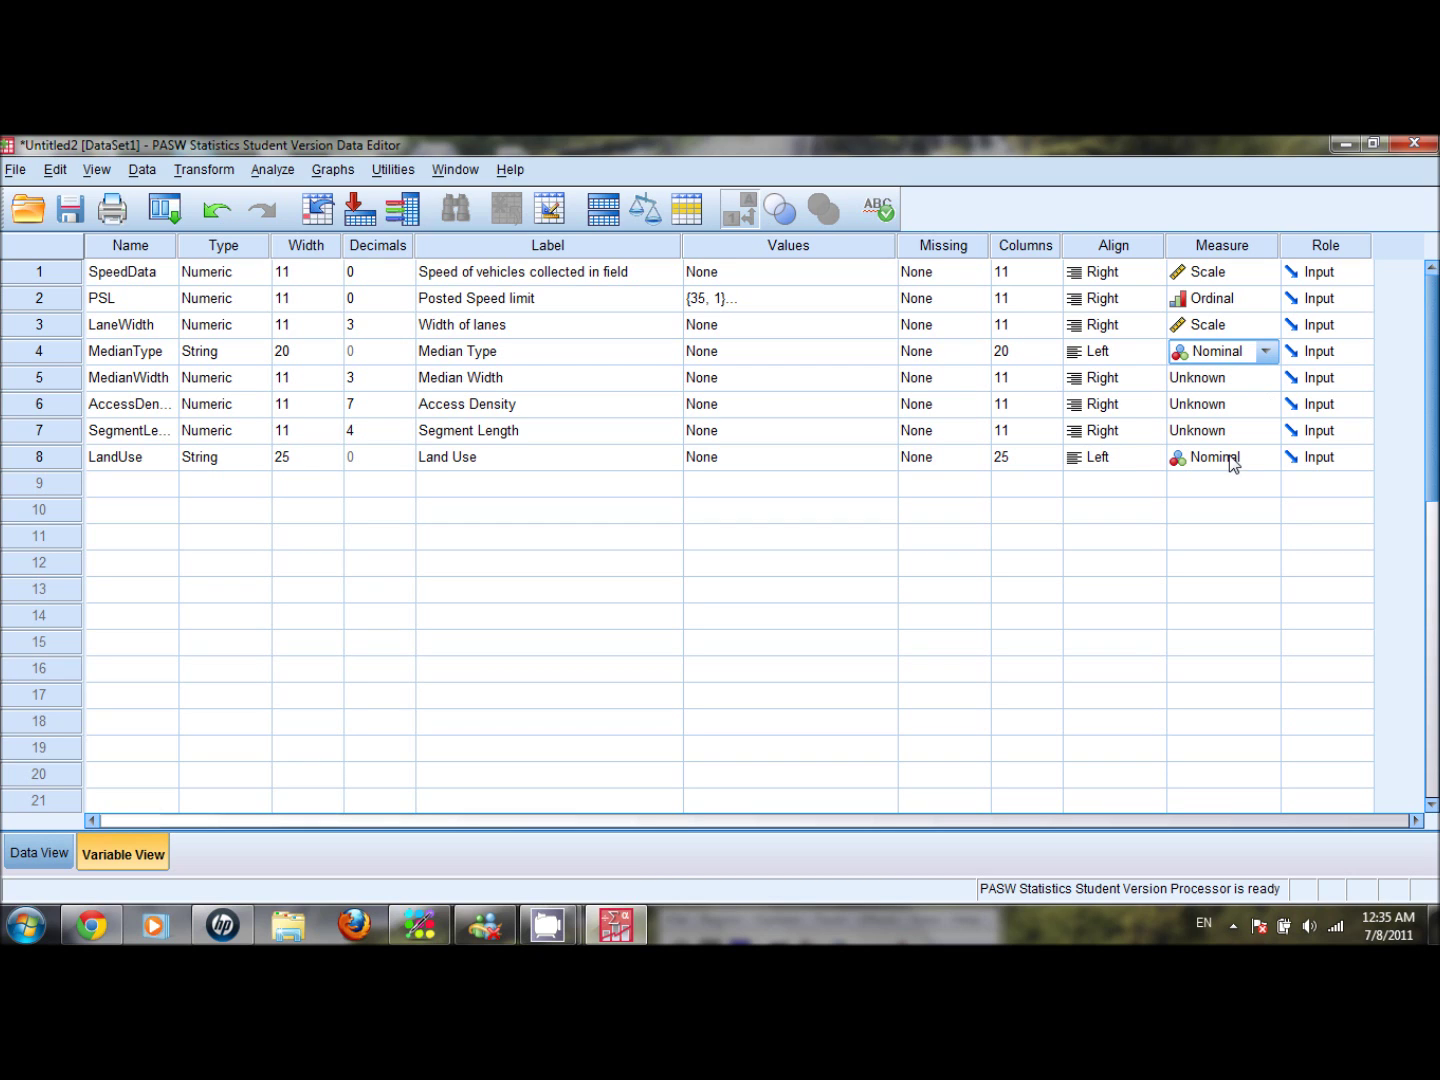
{"action": "left_click", "coordinate": [41, 853]}
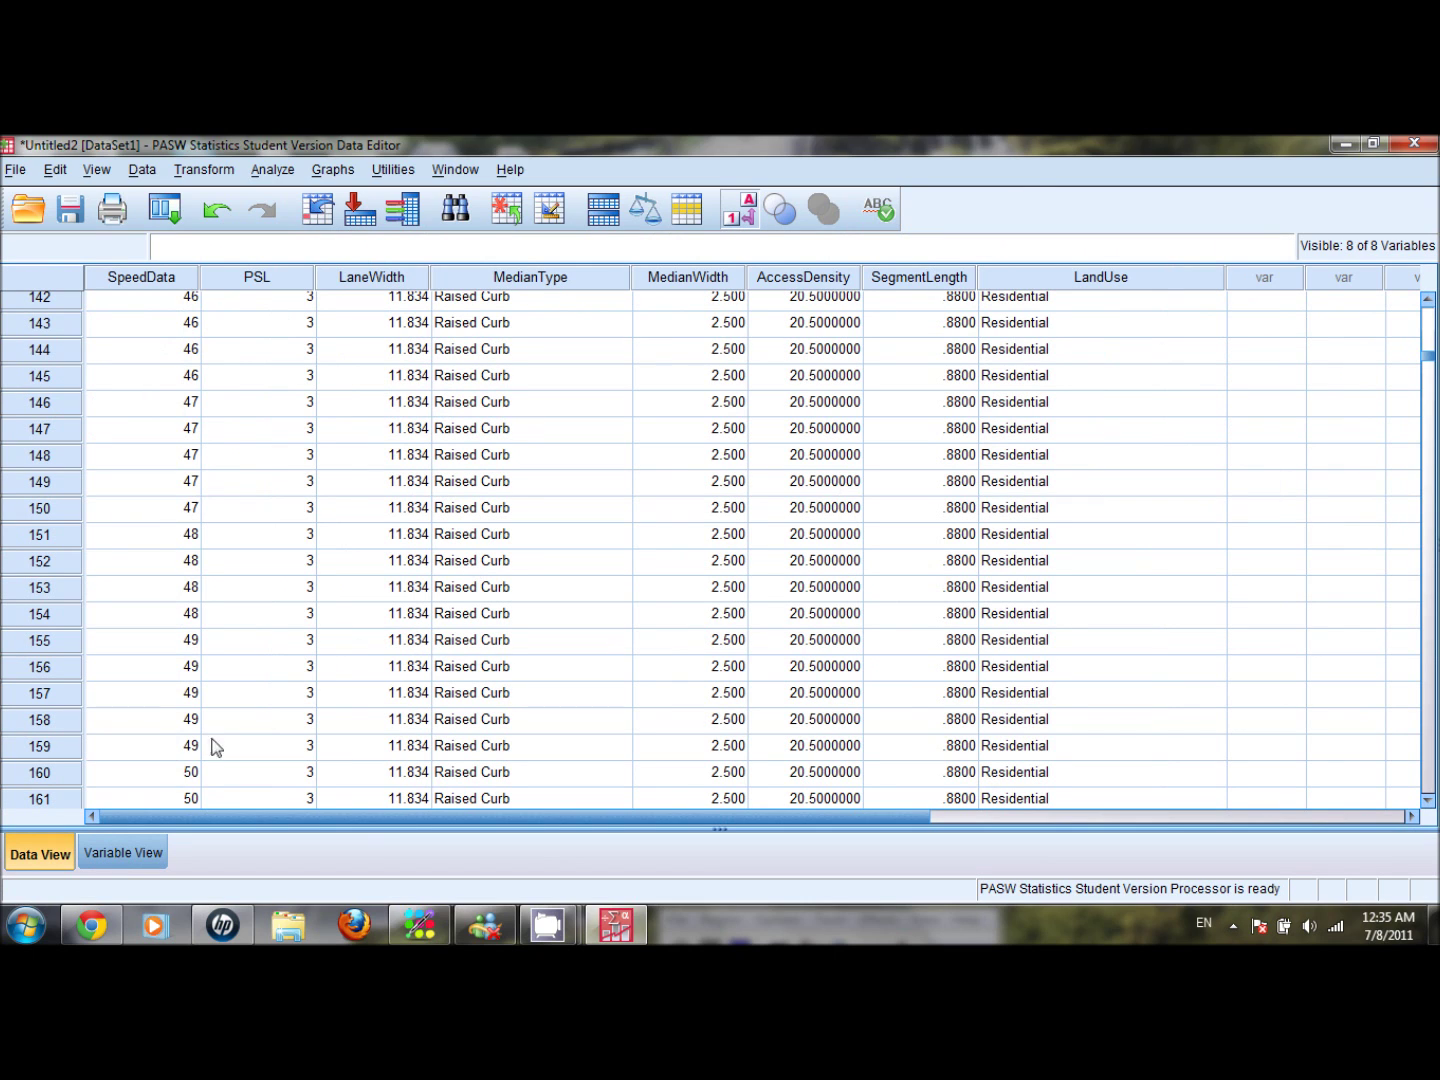
{"action": "left_click", "coordinate": [134, 852]}
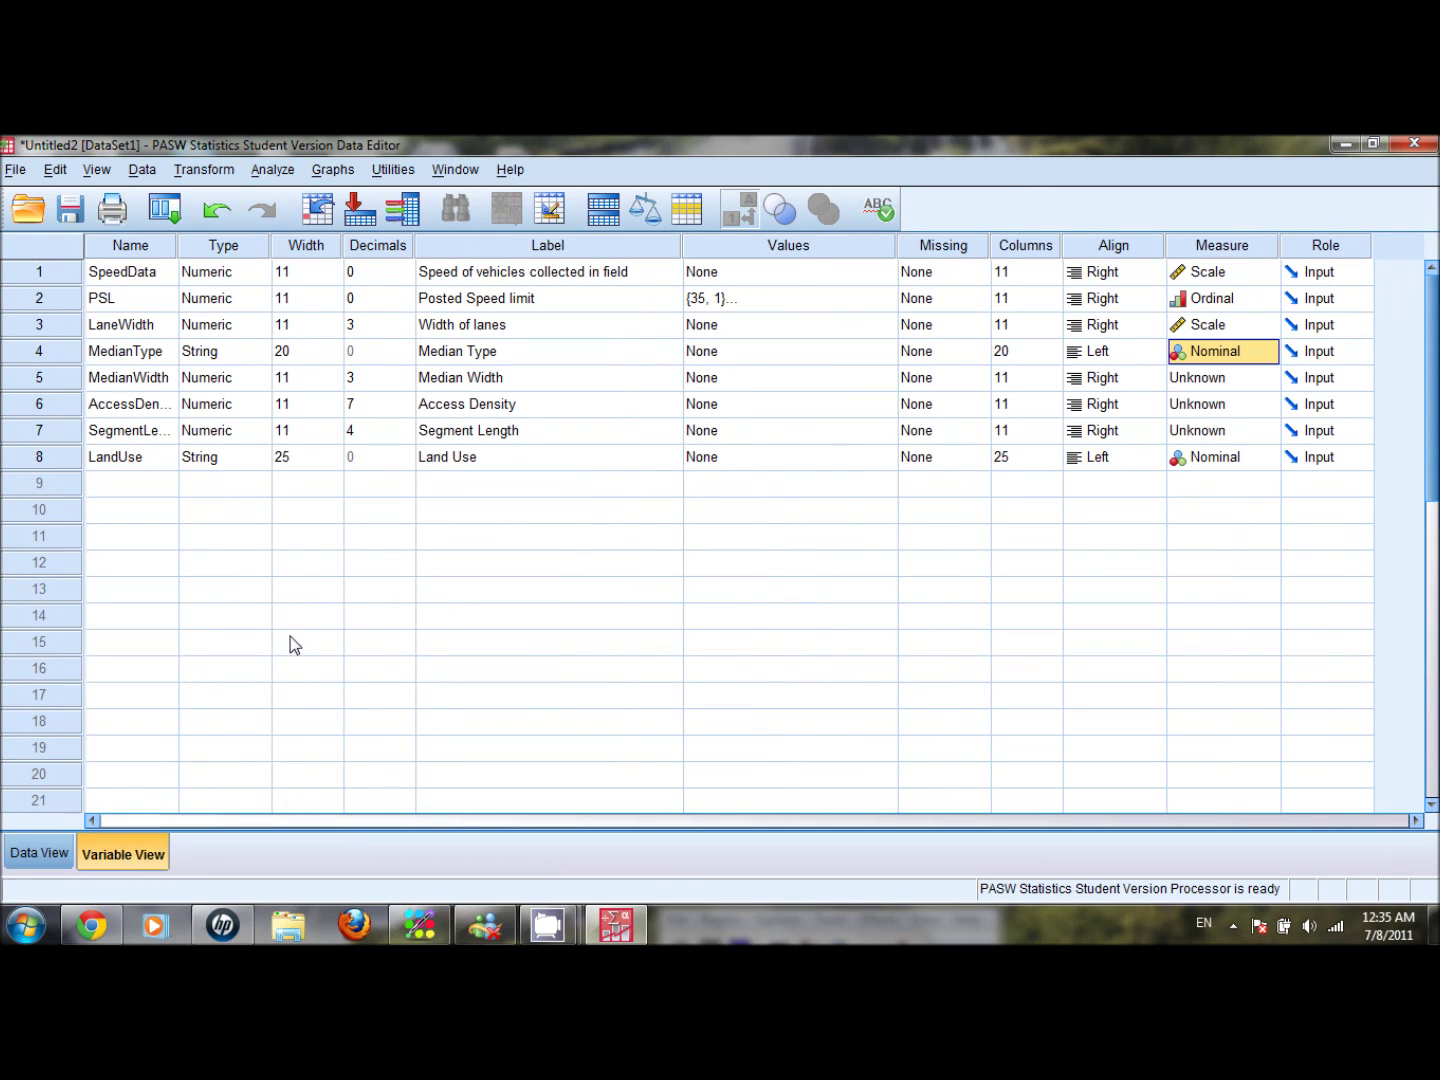
Set the measurement level of MedianWidth, AccessDensity and SegmentLength to Scale.
{"action": "left_click", "coordinate": [1247, 382]}
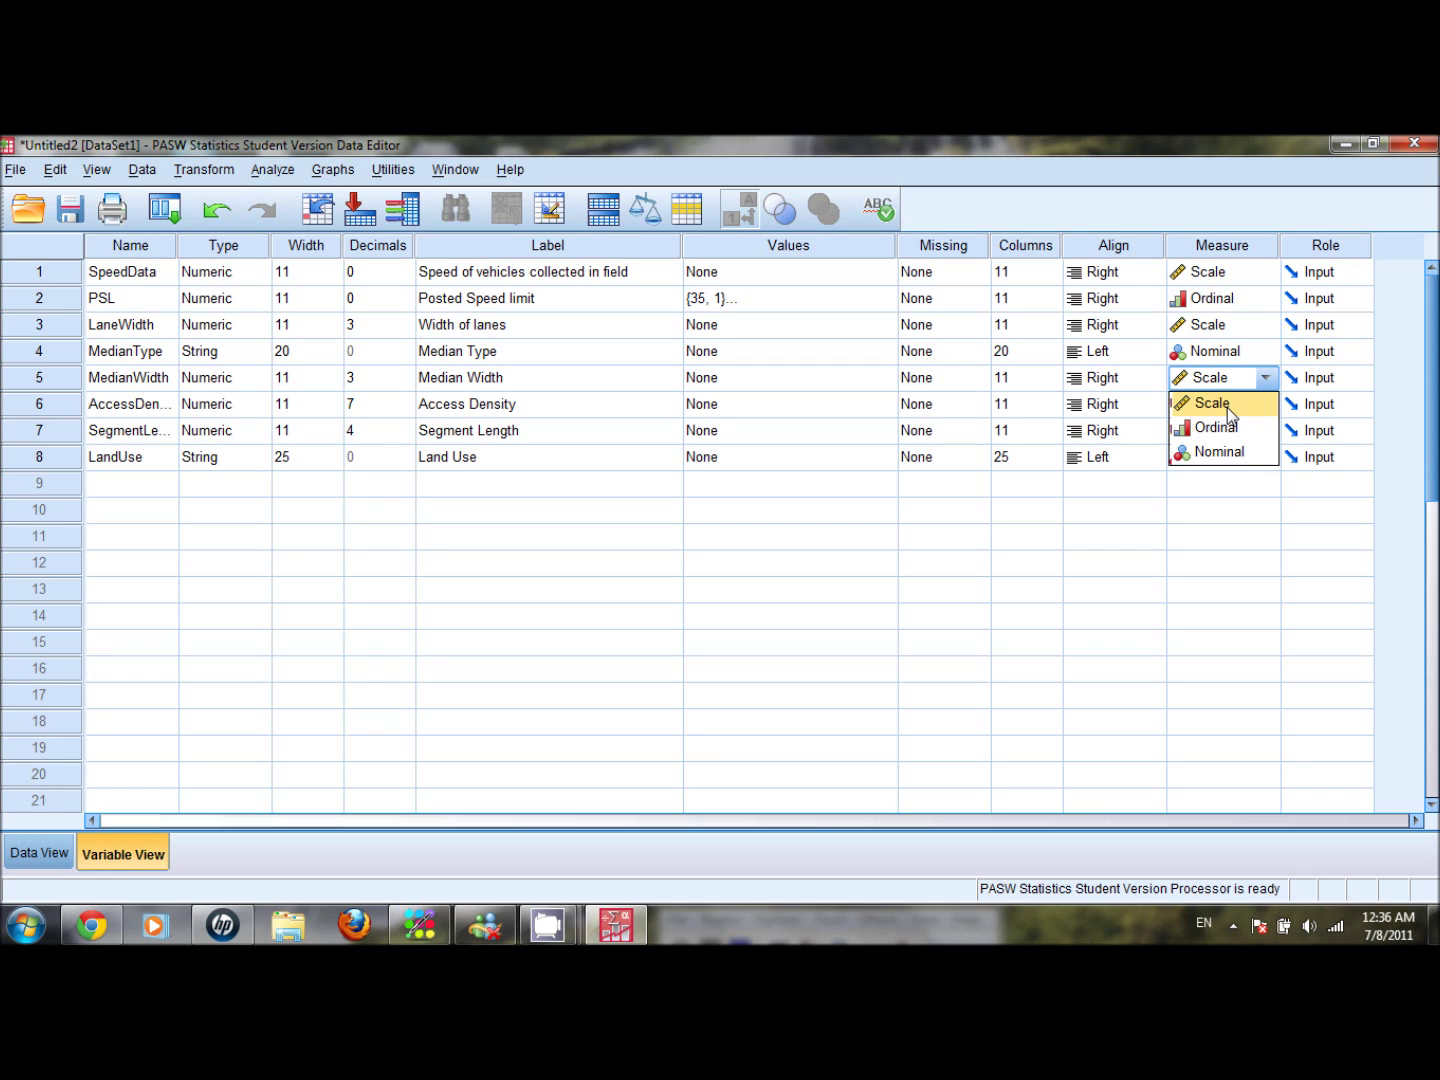
{"action": "left_click", "coordinate": [1228, 408]}
{"action": "left_click", "coordinate": [1234, 412]}
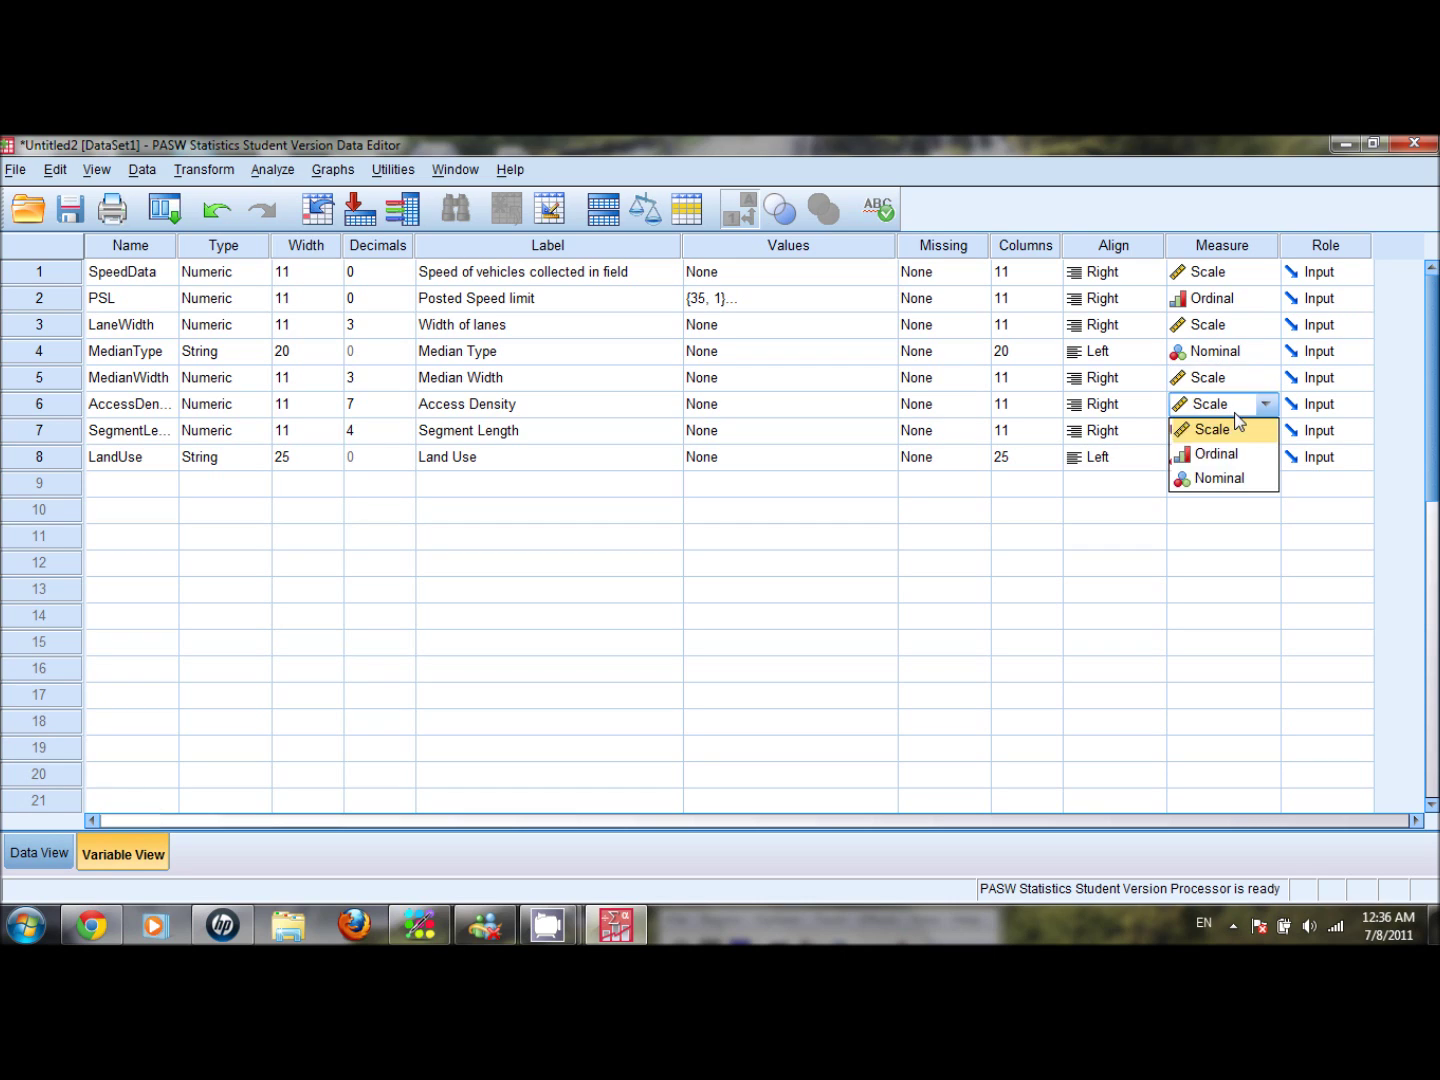
{"action": "left_click", "coordinate": [1231, 429]}
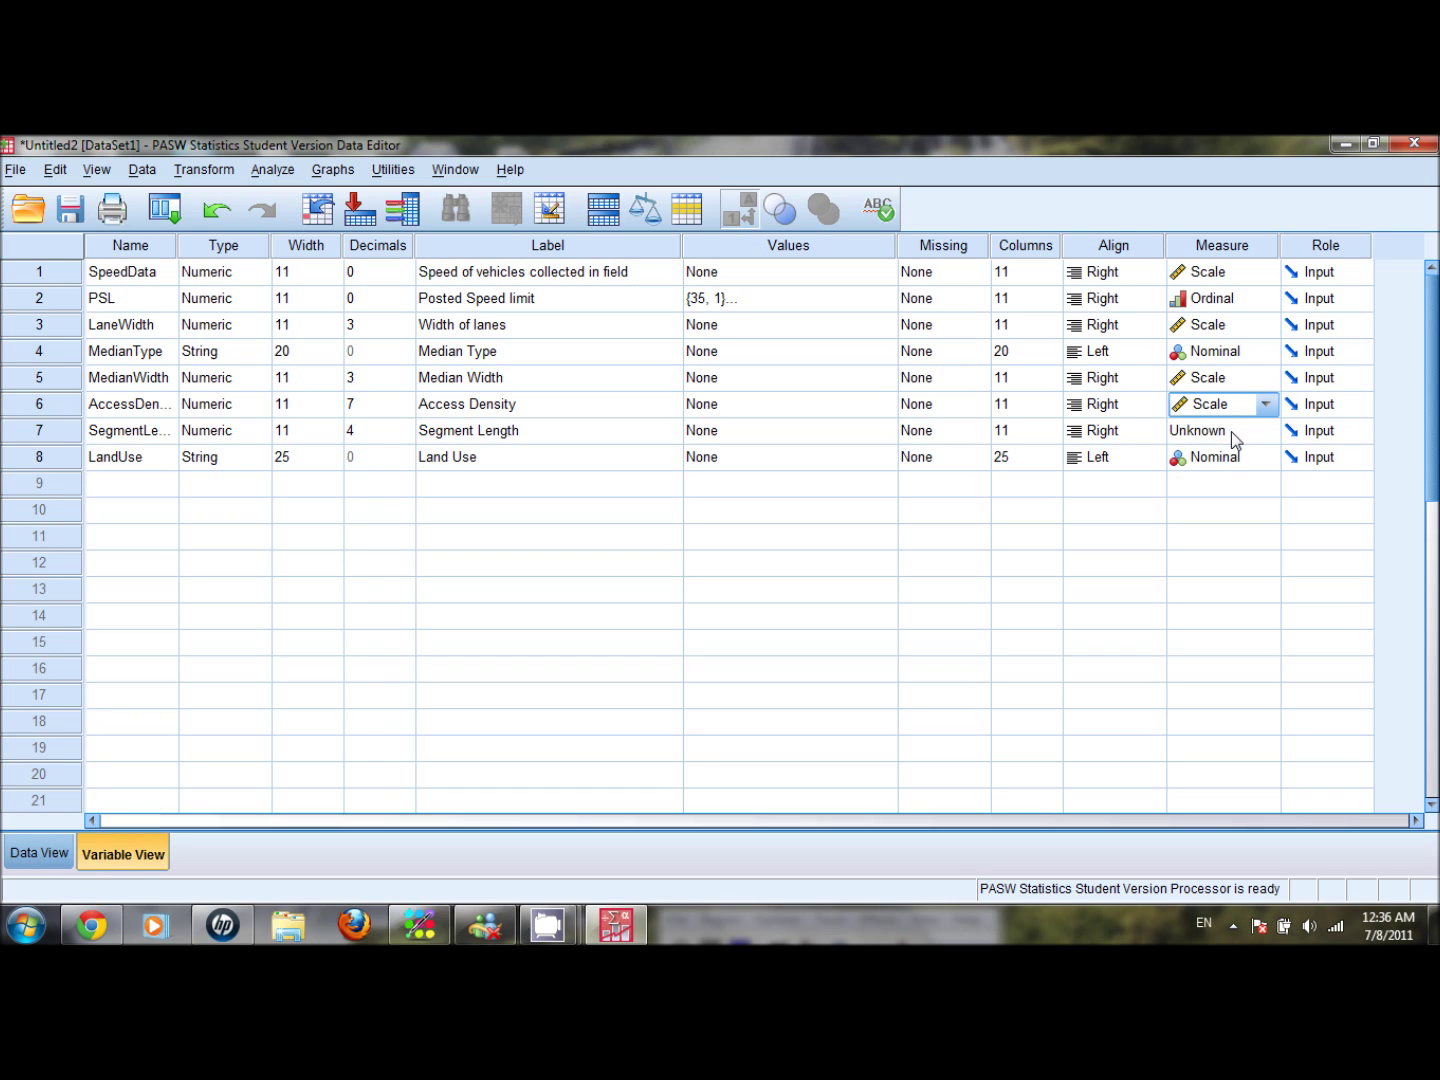
{"action": "left_click", "coordinate": [1231, 434]}
{"action": "left_click", "coordinate": [1229, 453]}
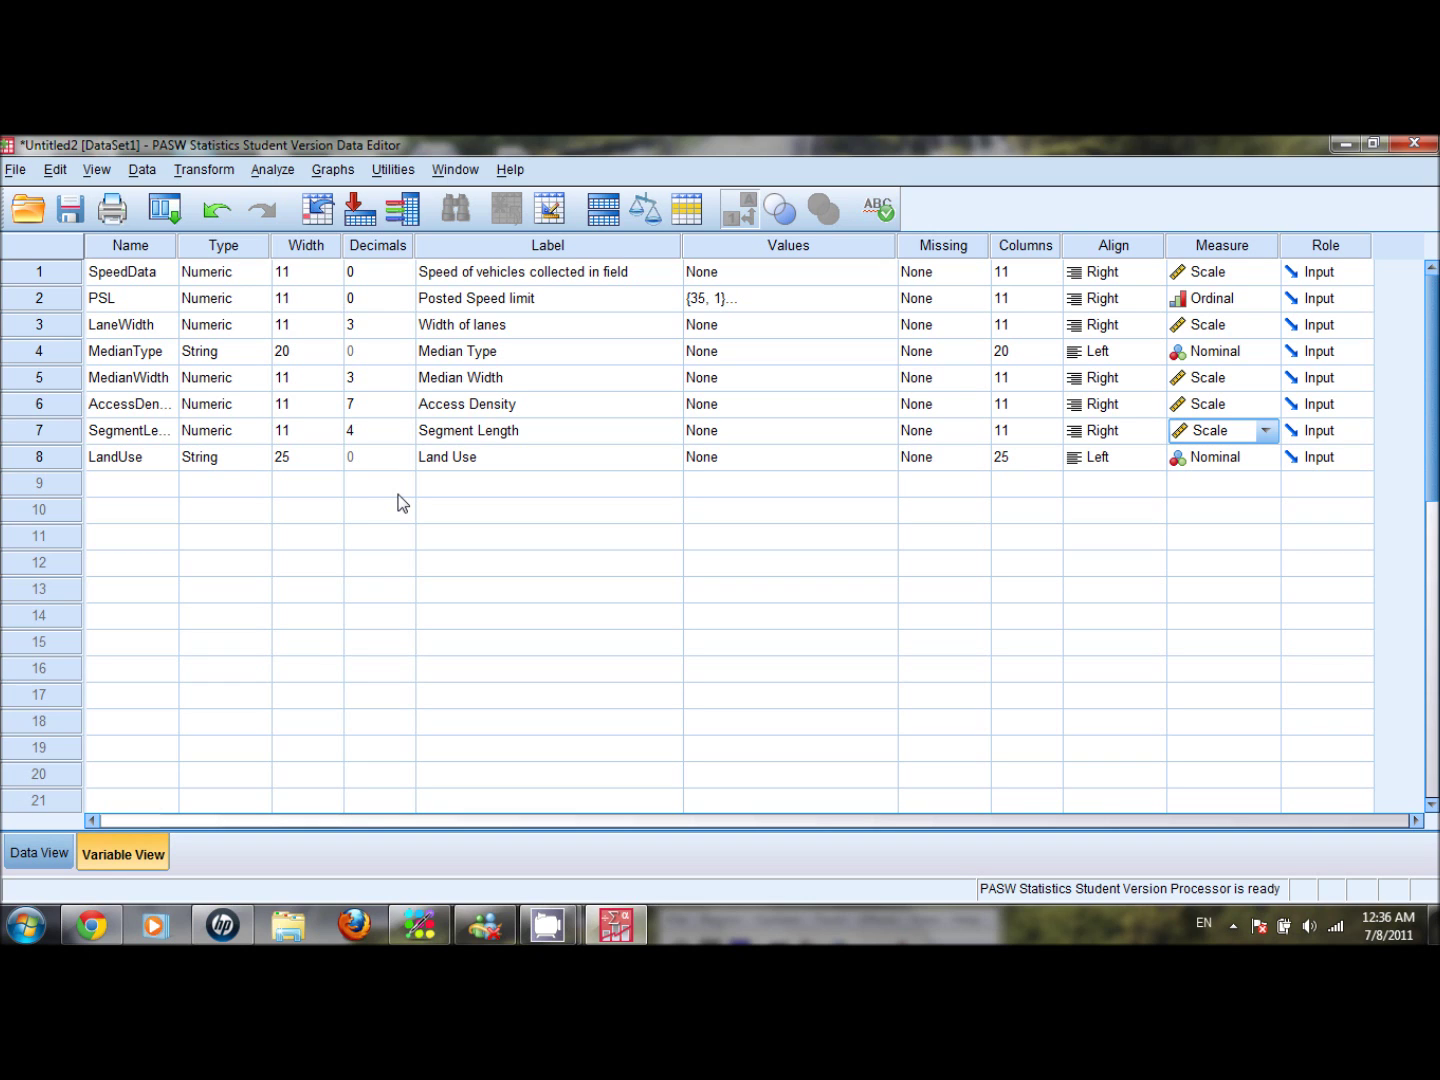
Save the dataset in the Documents folder as a PASW Statistics (*.sav) file named SpeedData.
{"action": "left_click", "coordinate": [40, 852]}
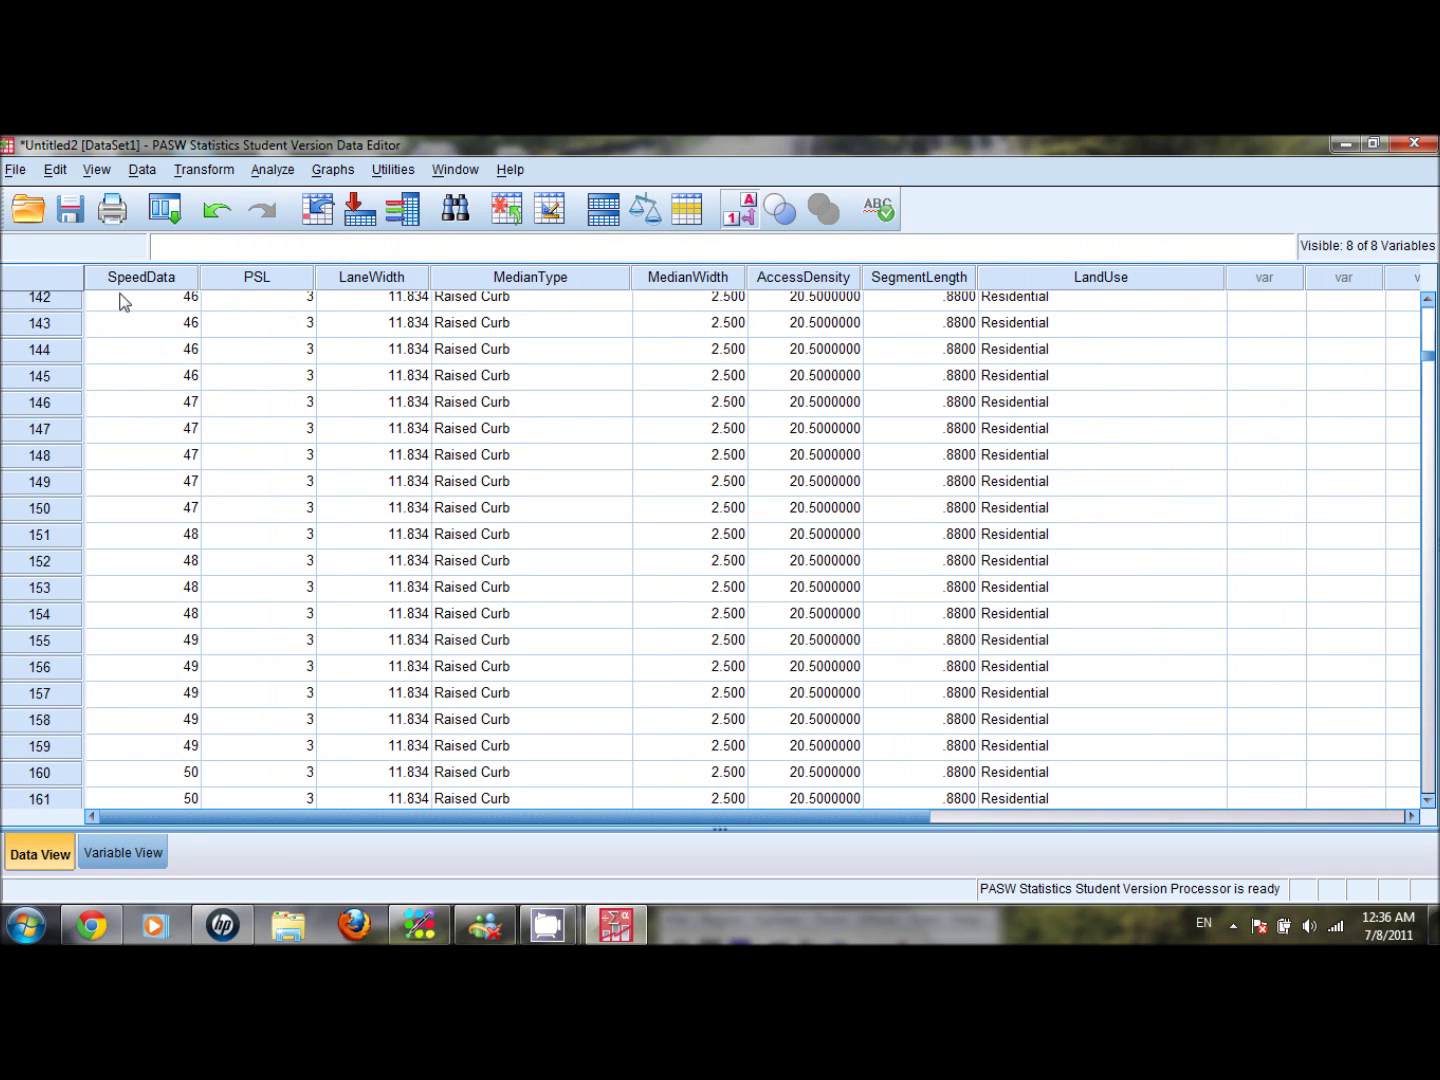
{"action": "left_click", "coordinate": [80, 218]}
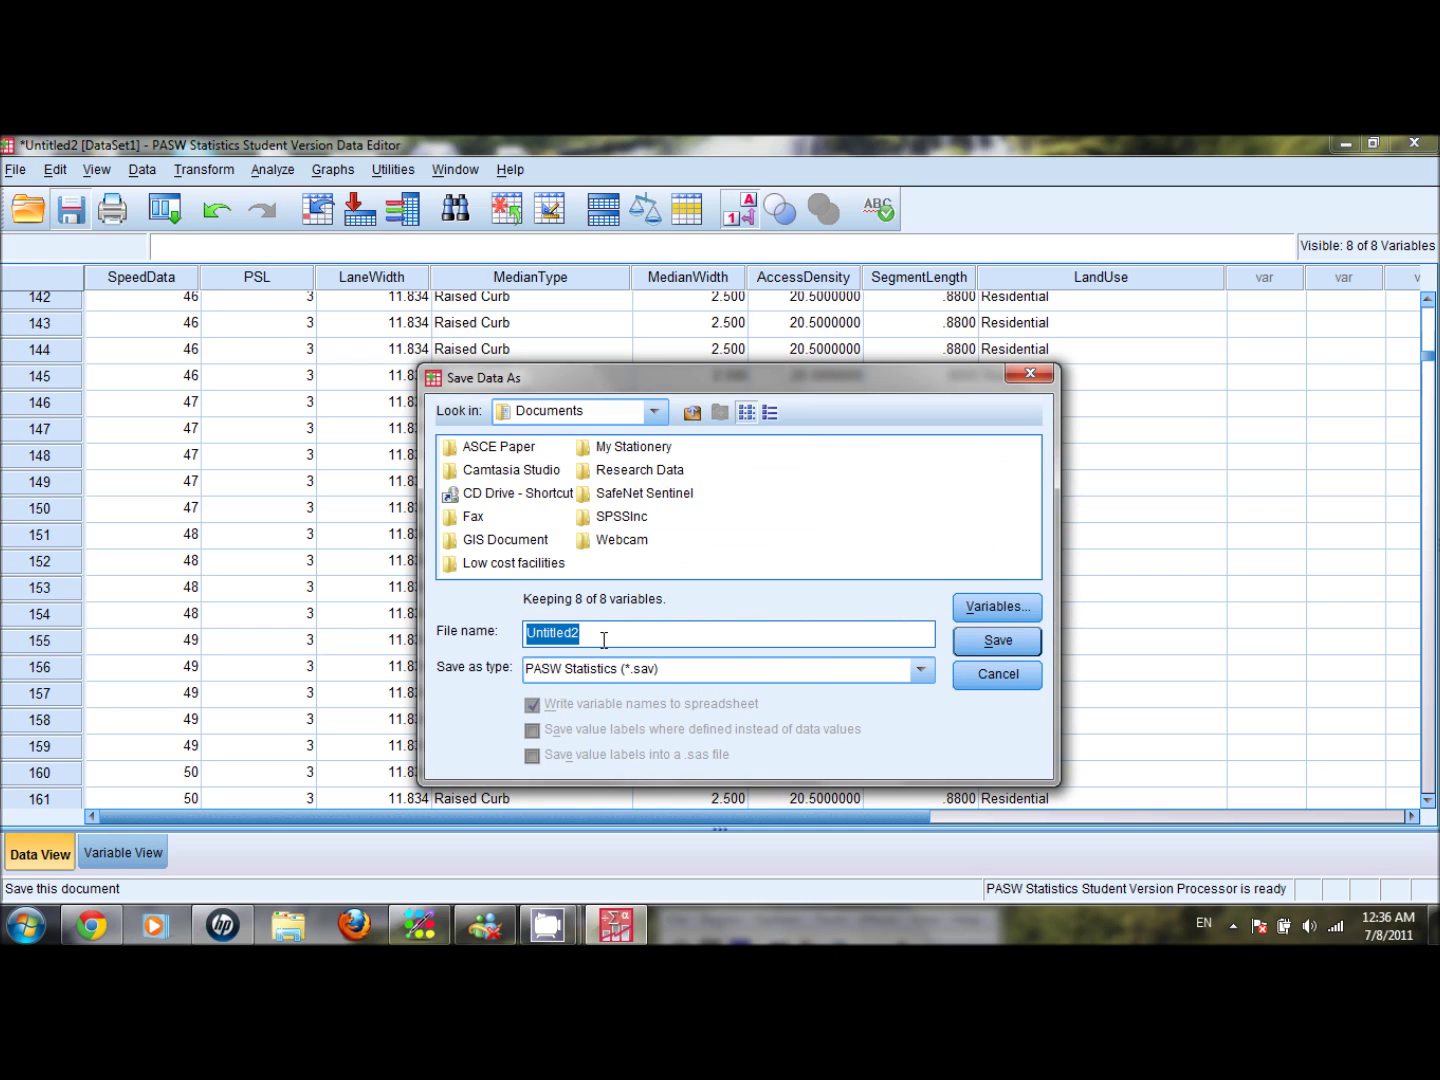
{"action": "type", "text": "Data"}
{"action": "key", "text": "BackSpace"}
{"action": "key", "text": "BackSpace"}
{"action": "key", "text": "BackSpace"}
{"action": "key", "text": "BackSpace"}
{"action": "type", "text": "Speed"}
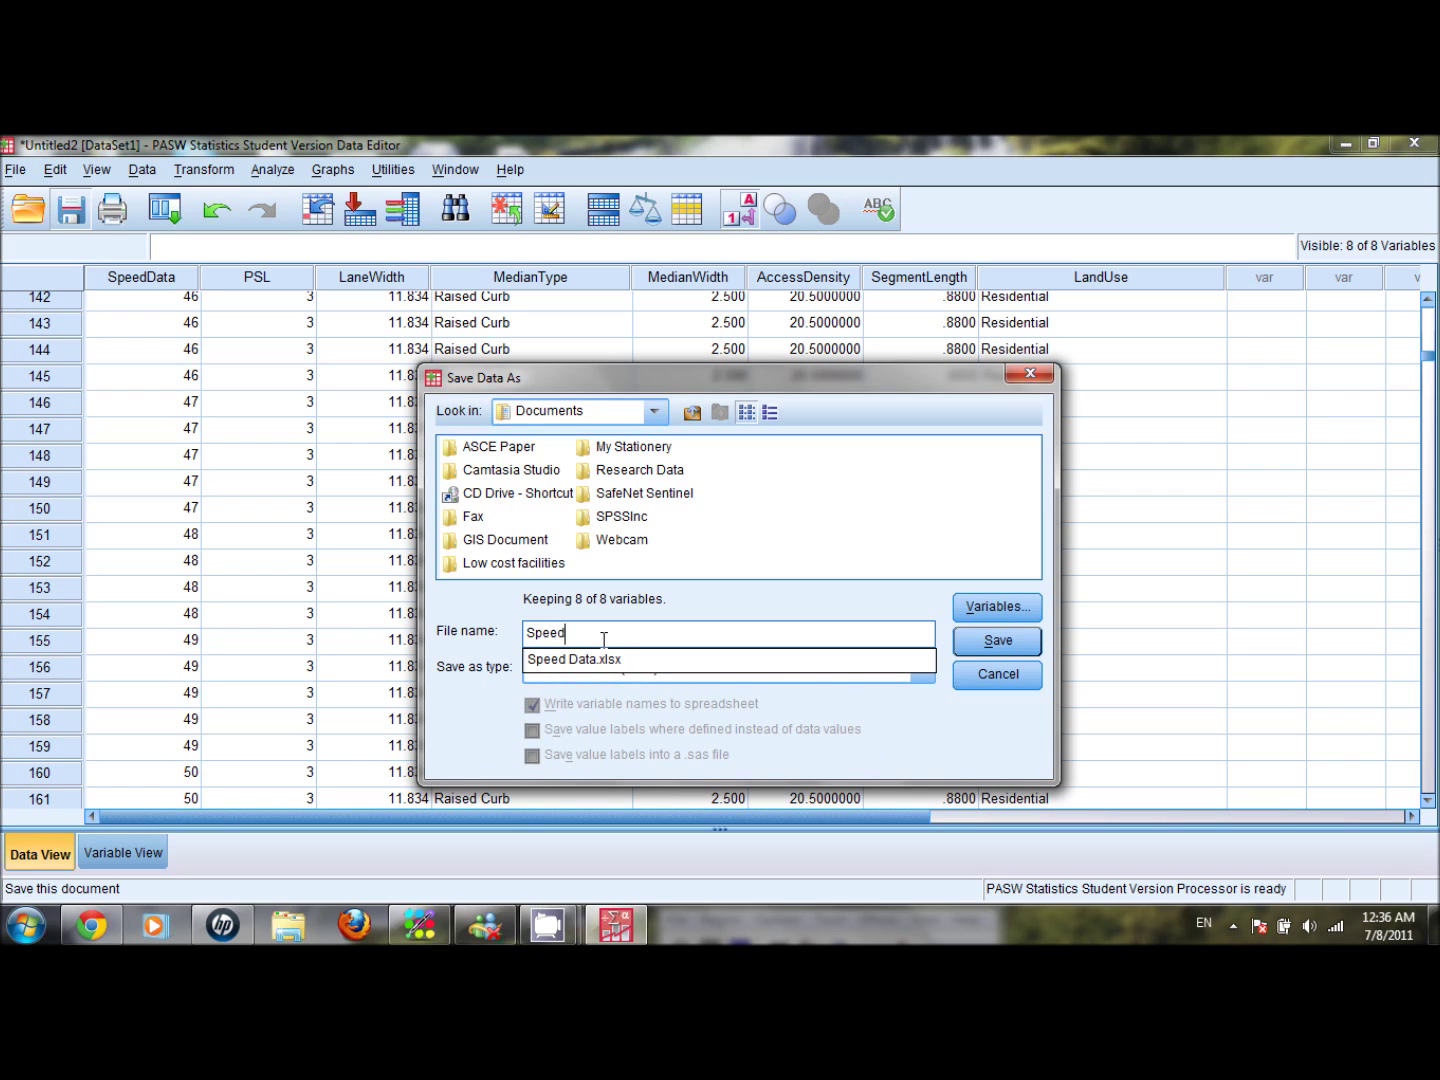
{"action": "type", "text": "Data"}
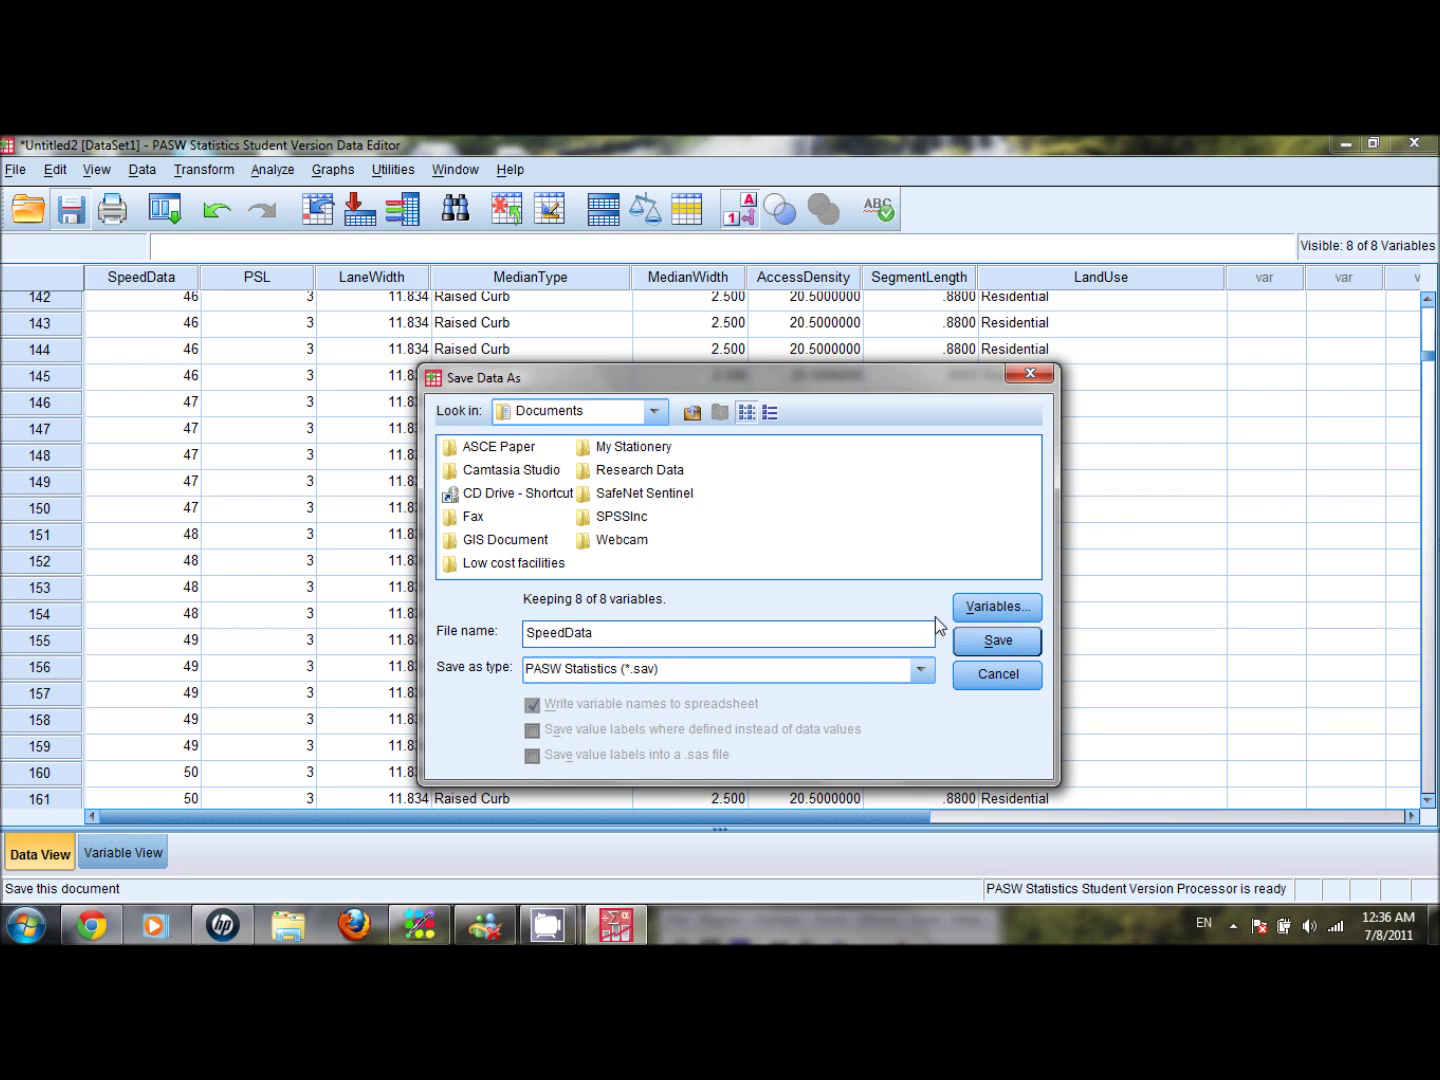
{"action": "left_click", "coordinate": [966, 643]}
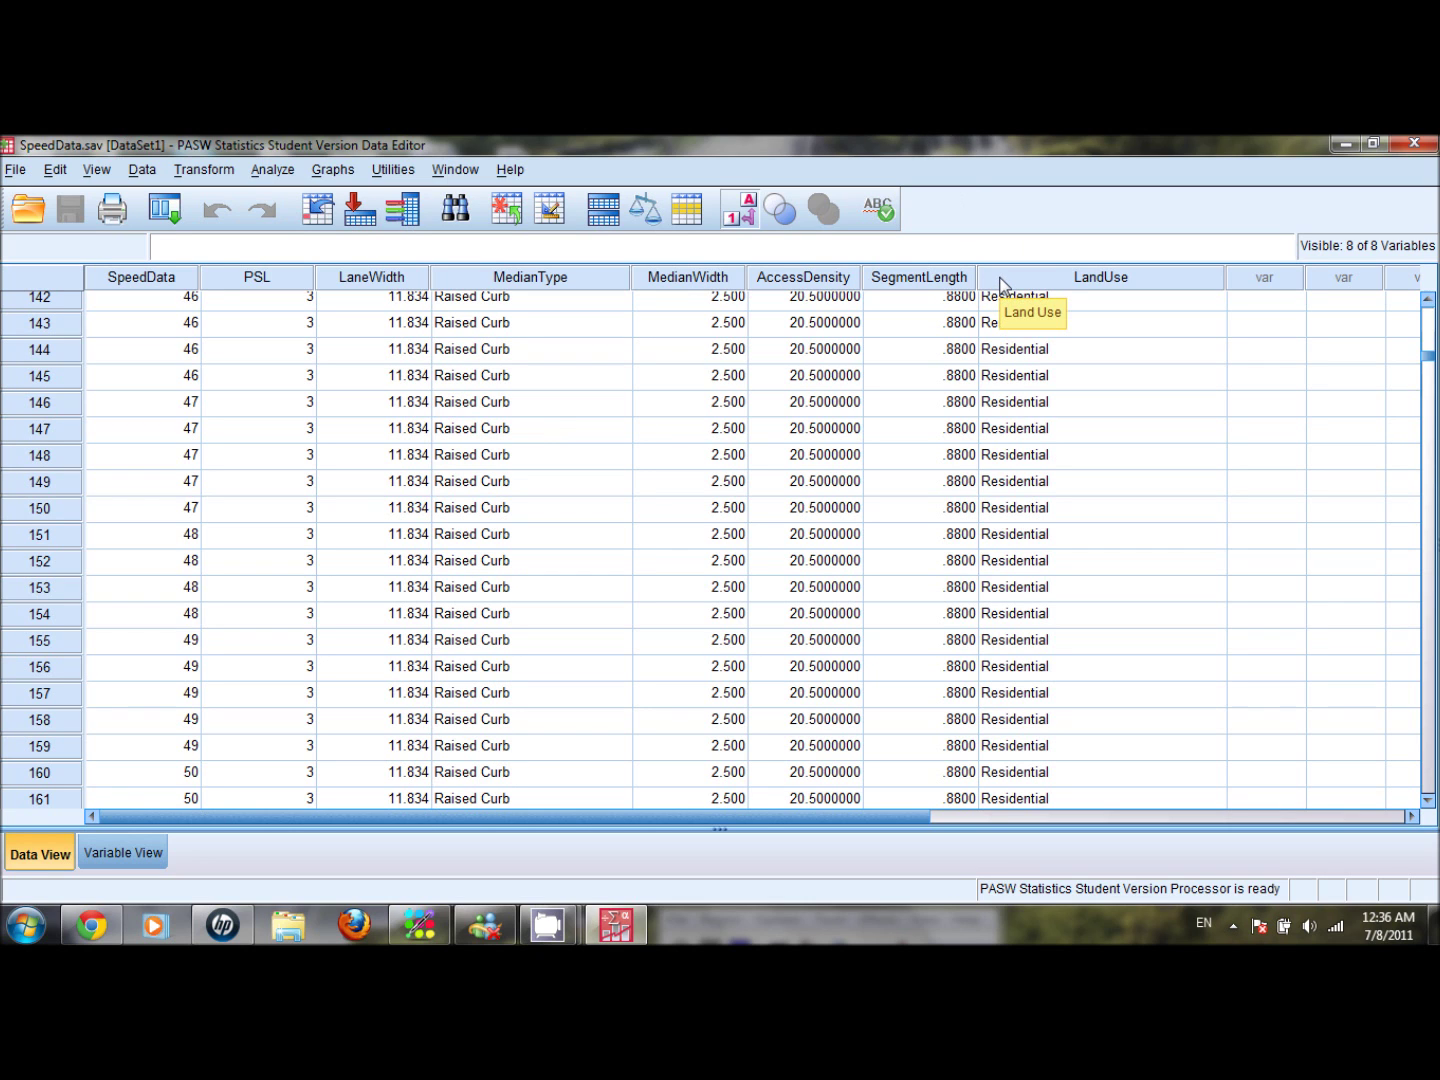
Insert a new variable directly before LandUse in the data records.
{"action": "left_click_drag", "start_coordinate": [1427, 356], "coordinate": [1430, 305]}
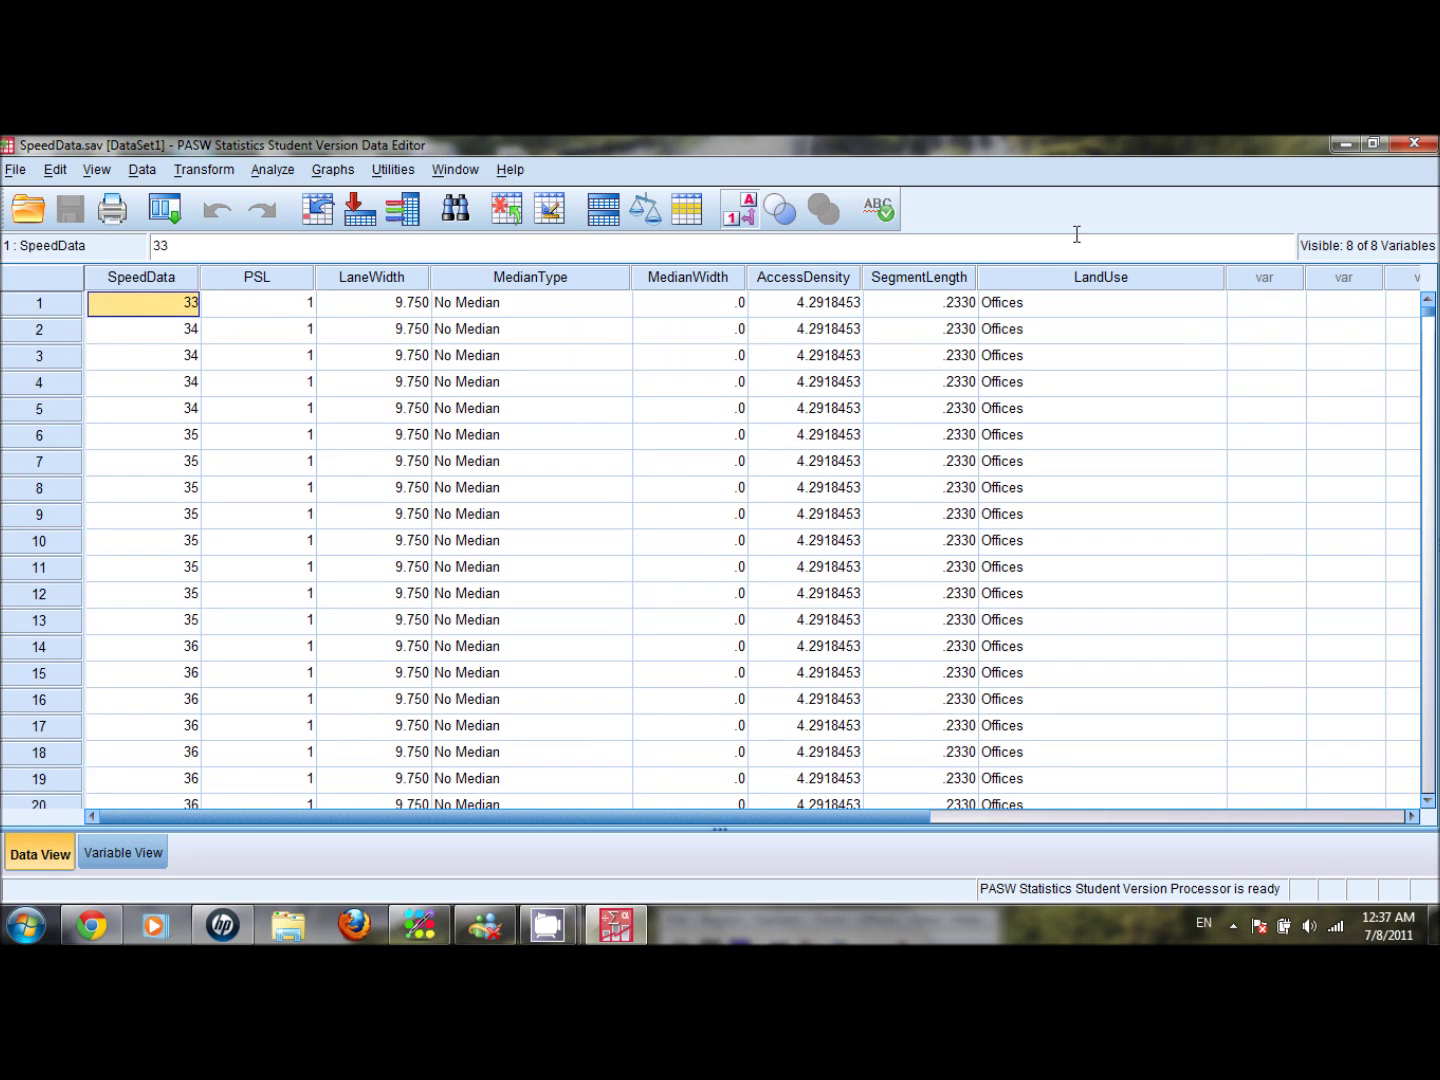
{"action": "left_click", "coordinate": [1021, 283]}
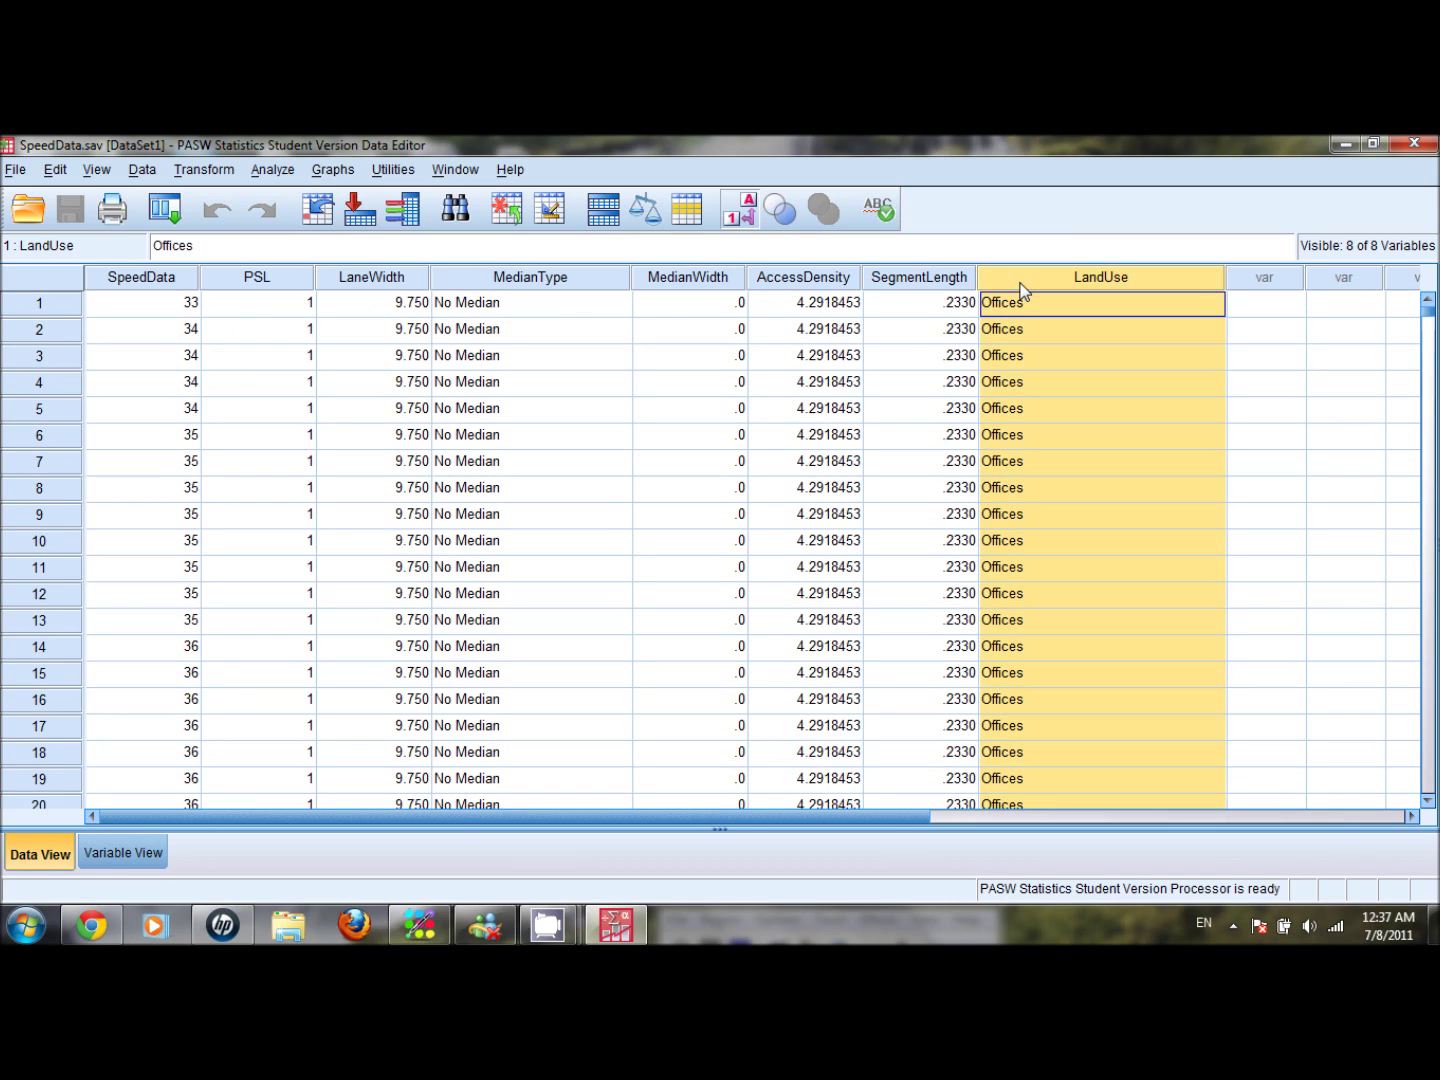
{"action": "right_click", "coordinate": [1022, 290]}
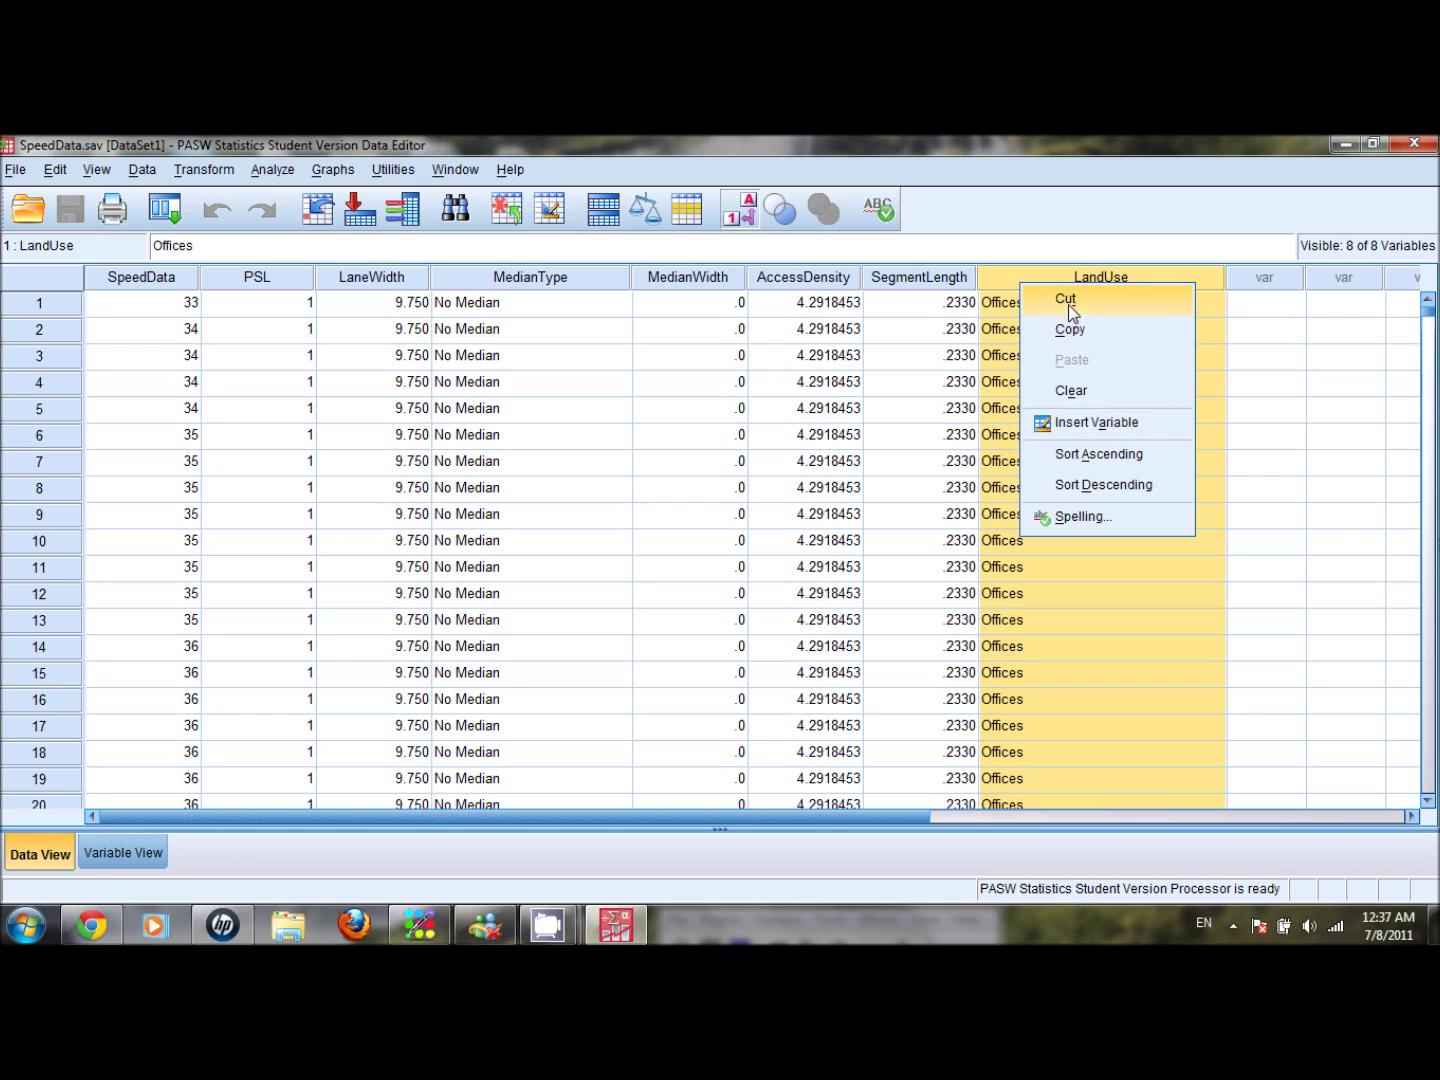
{"action": "left_click", "coordinate": [1075, 425]}
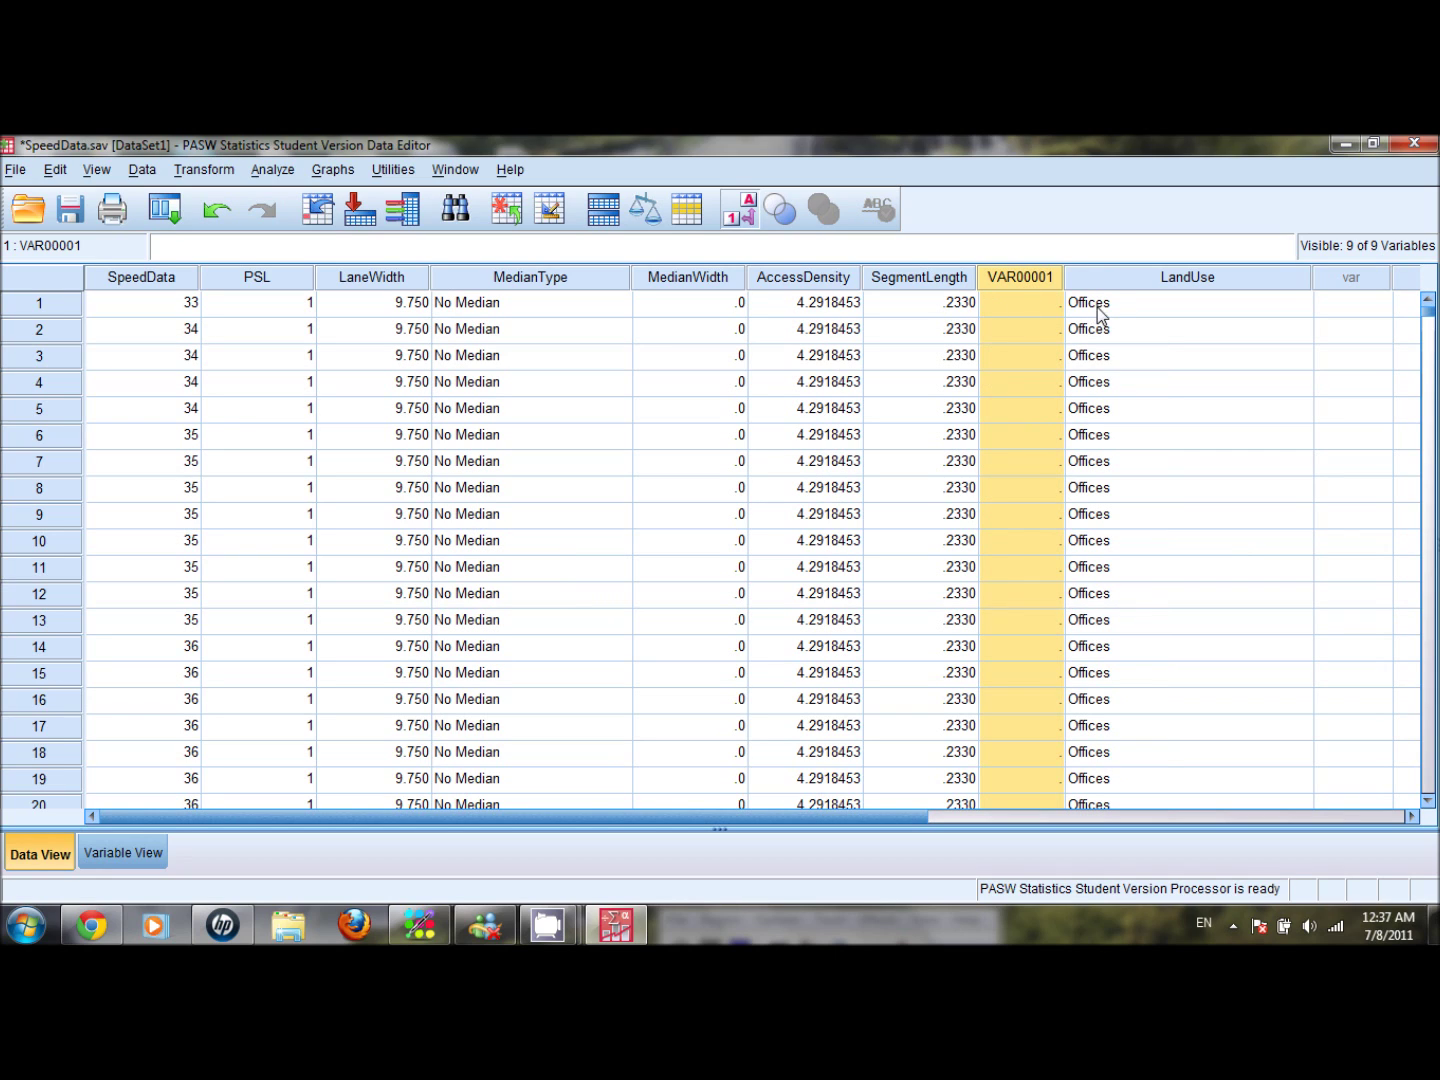
{"action": "left_click", "coordinate": [57, 170]}
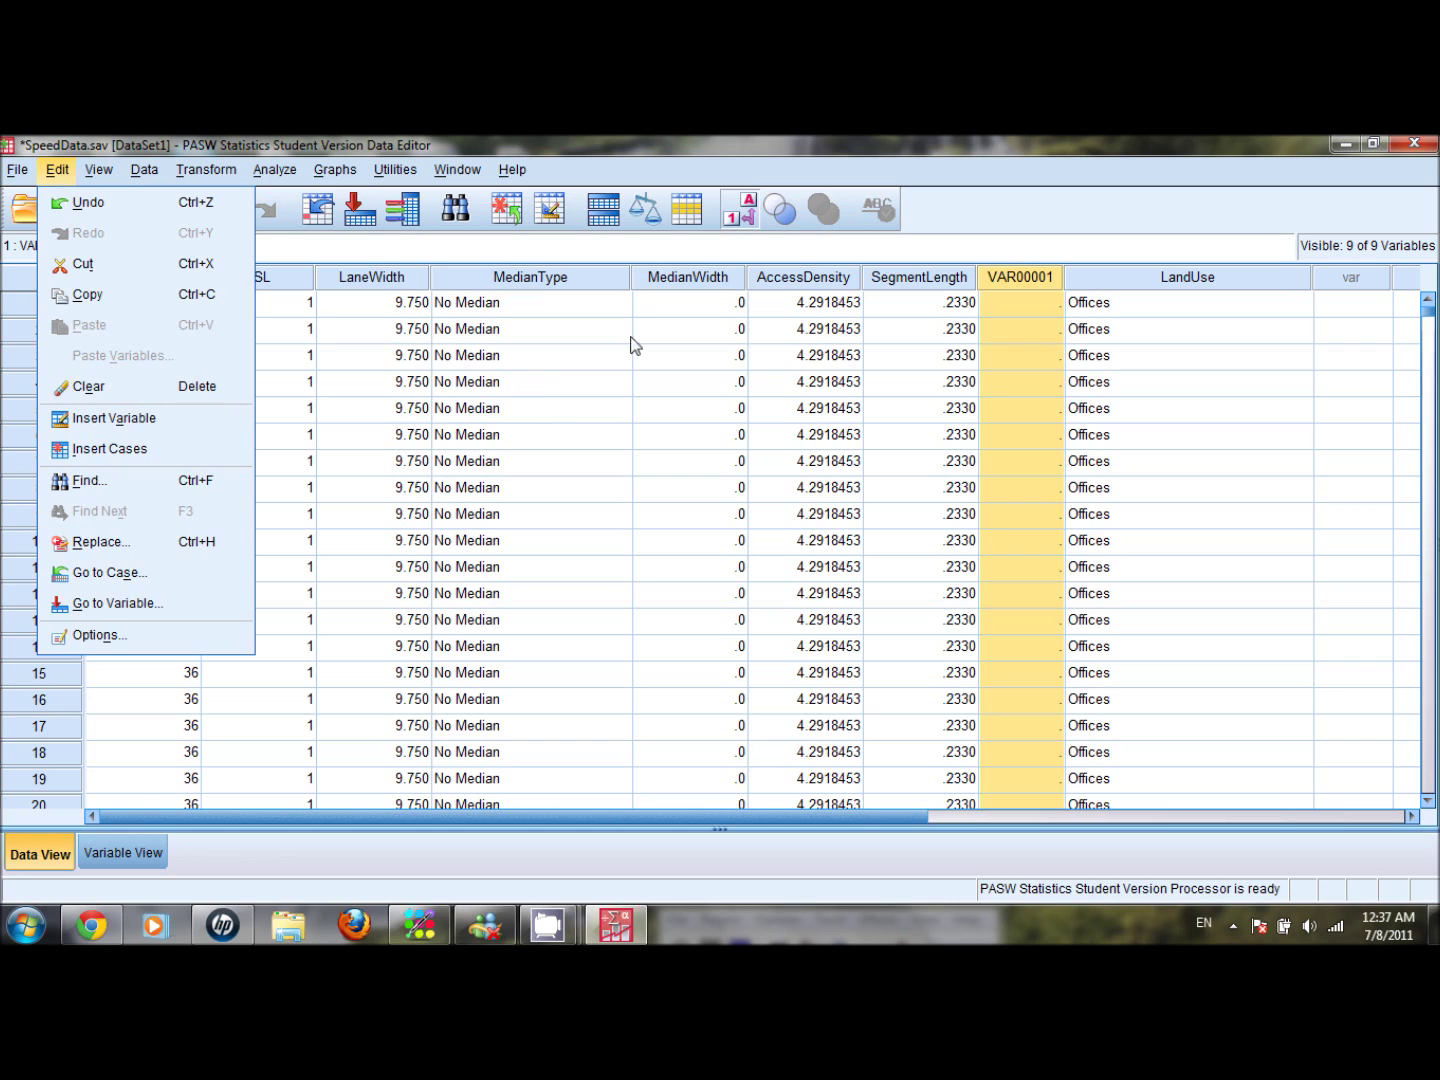
{"action": "left_click", "coordinate": [1040, 292]}
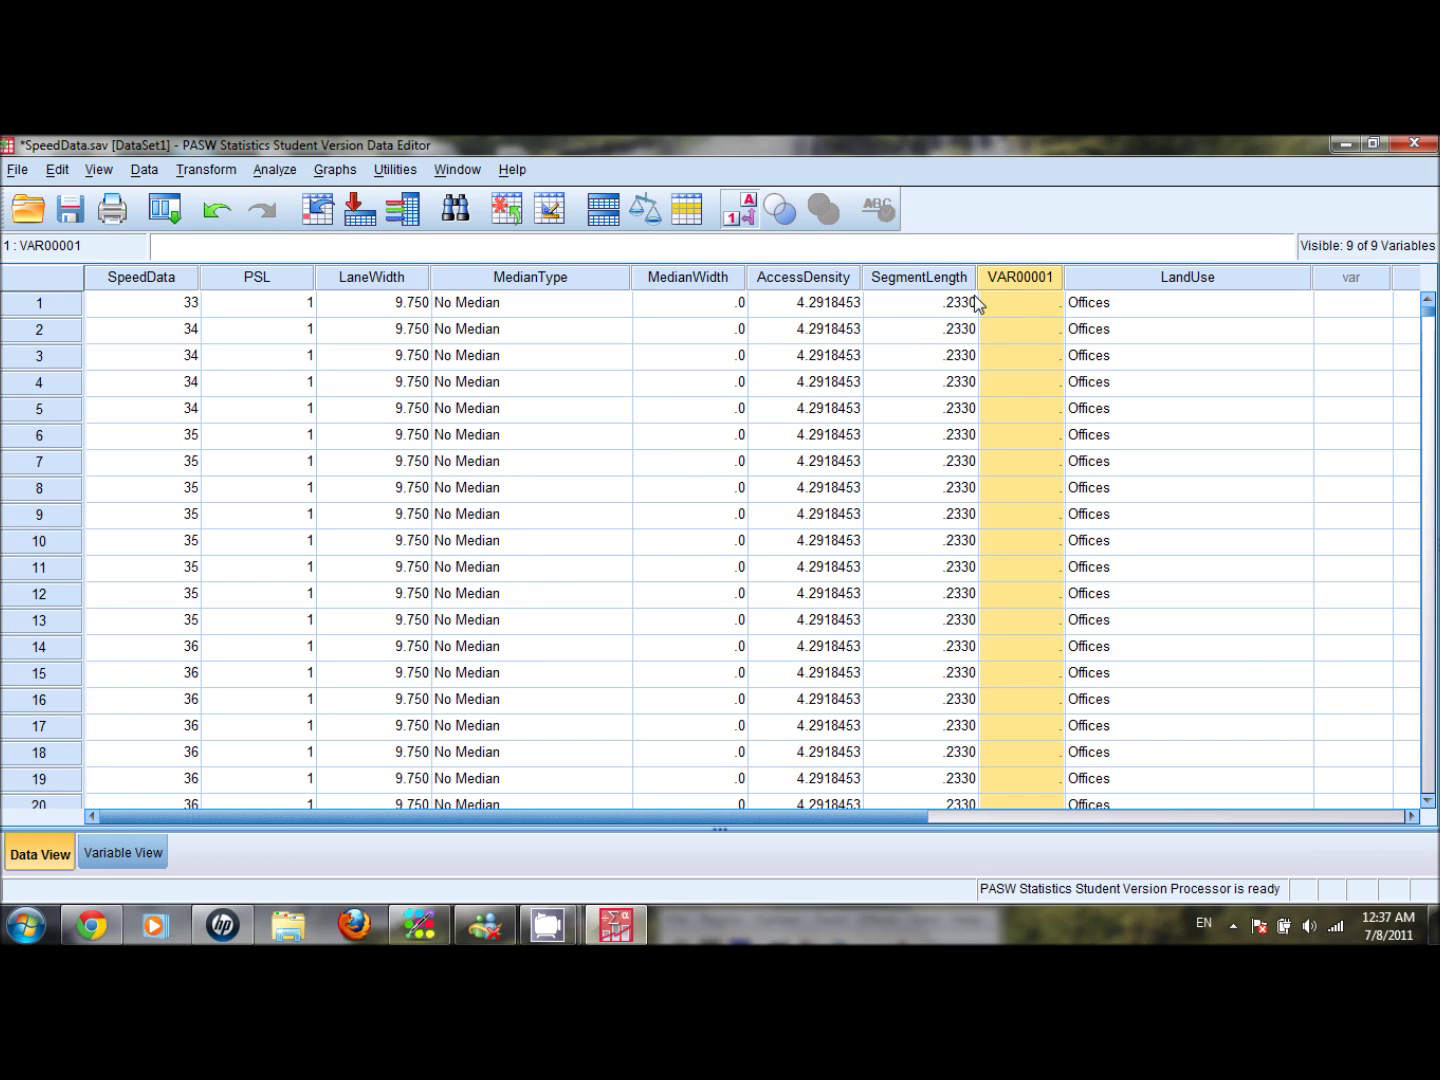
Rename the newly inserted variable NoOfLane in the variable definitions.
{"action": "left_click", "coordinate": [122, 857]}
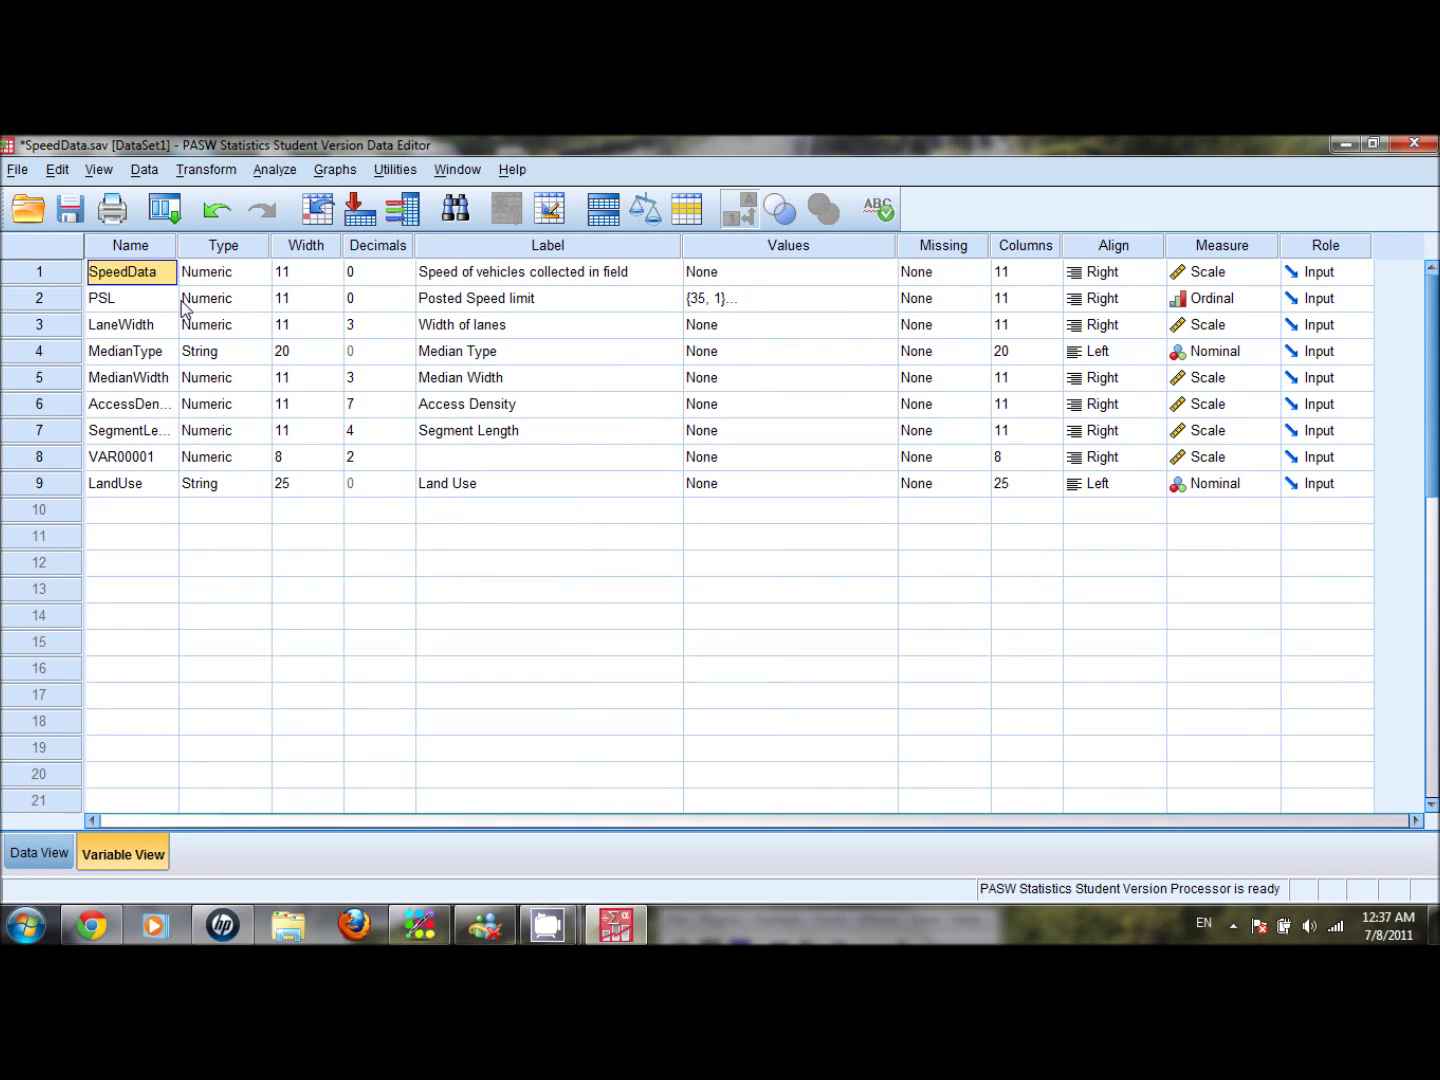
{"action": "left_click", "coordinate": [163, 452]}
{"action": "left_click", "coordinate": [163, 453]}
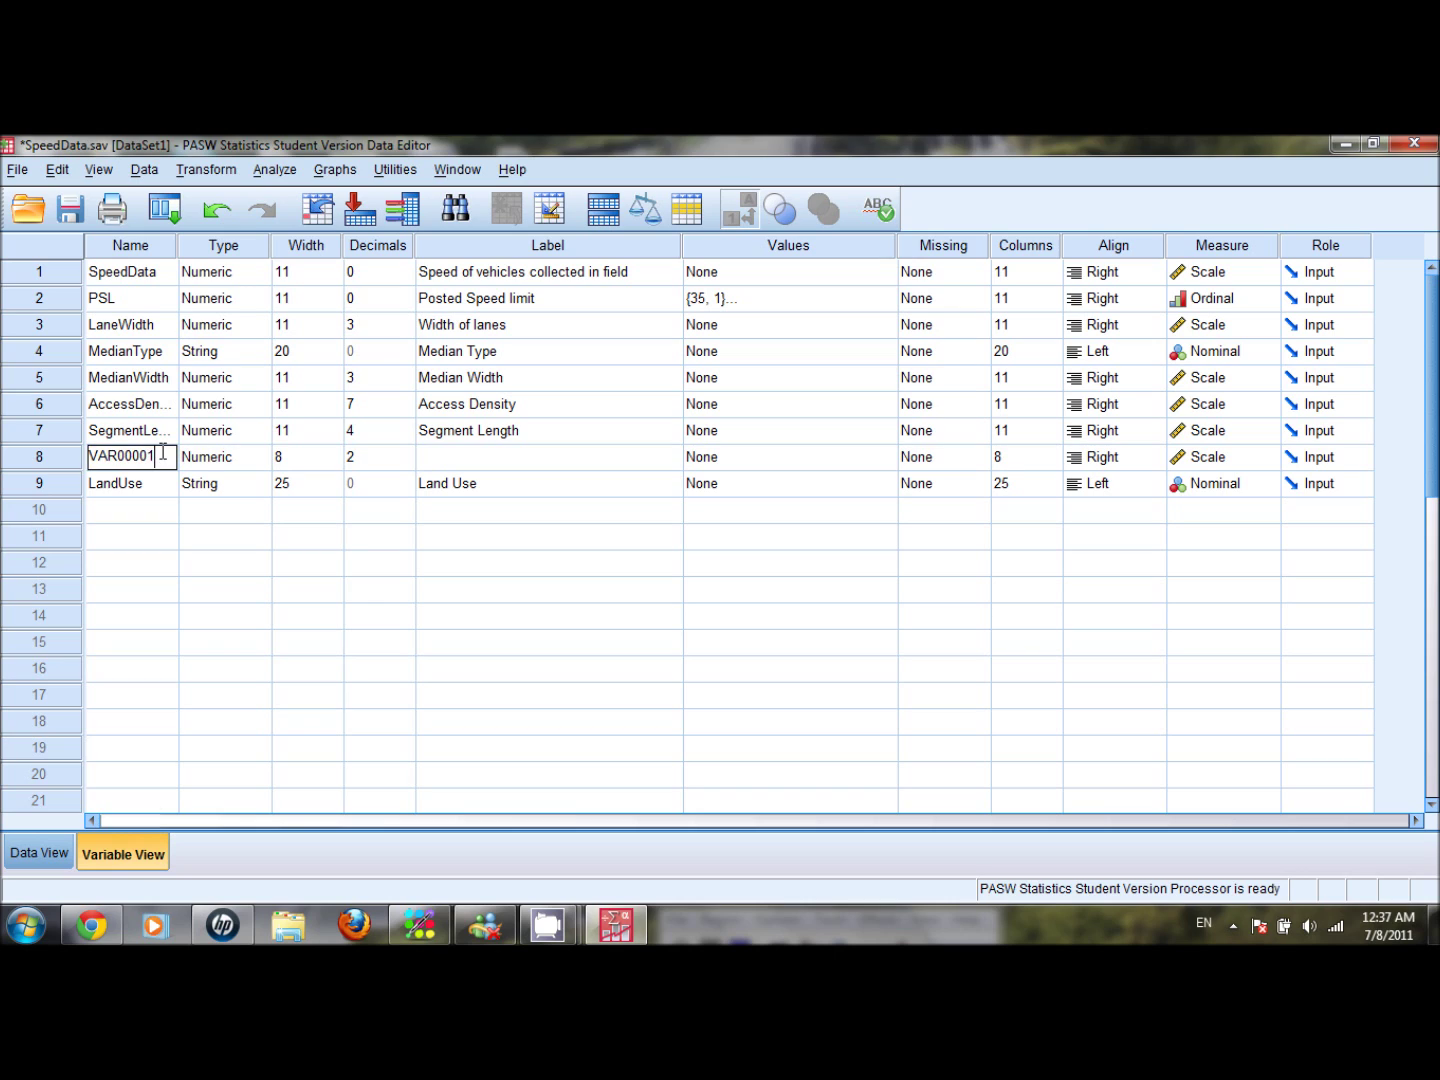
{"action": "key", "text": "BackSpace"}
{"action": "key", "text": "BackSpace"}
{"action": "key", "text": "BackSpace"}
{"action": "key", "text": "BackSpace"}
{"action": "key", "text": "BackSpace"}
{"action": "key", "text": "BackSpace"}
{"action": "key", "text": "BackSpace"}
{"action": "key", "text": "BackSpace"}
{"action": "type", "text": "NoOfLane"}
Set the decimals of NoOfLane to 0 and give it the label "Number of lanes".
{"action": "left_click", "coordinate": [369, 457]}
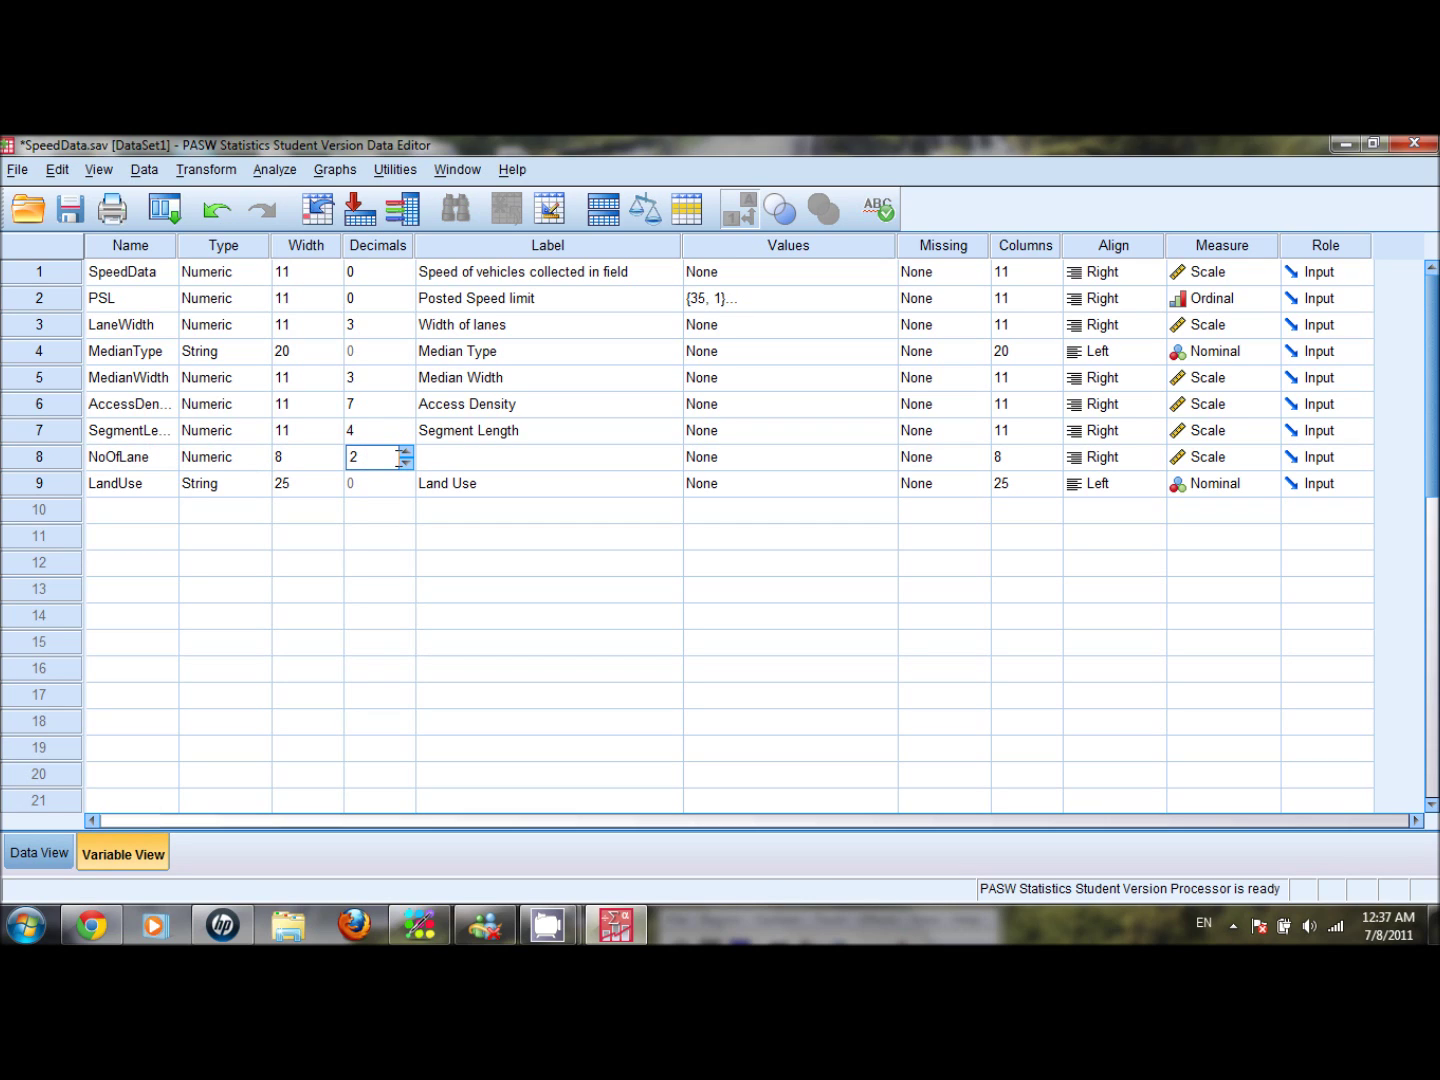
{"action": "left_click", "coordinate": [405, 465]}
{"action": "left_click", "coordinate": [405, 465]}
{"action": "left_click", "coordinate": [430, 463]}
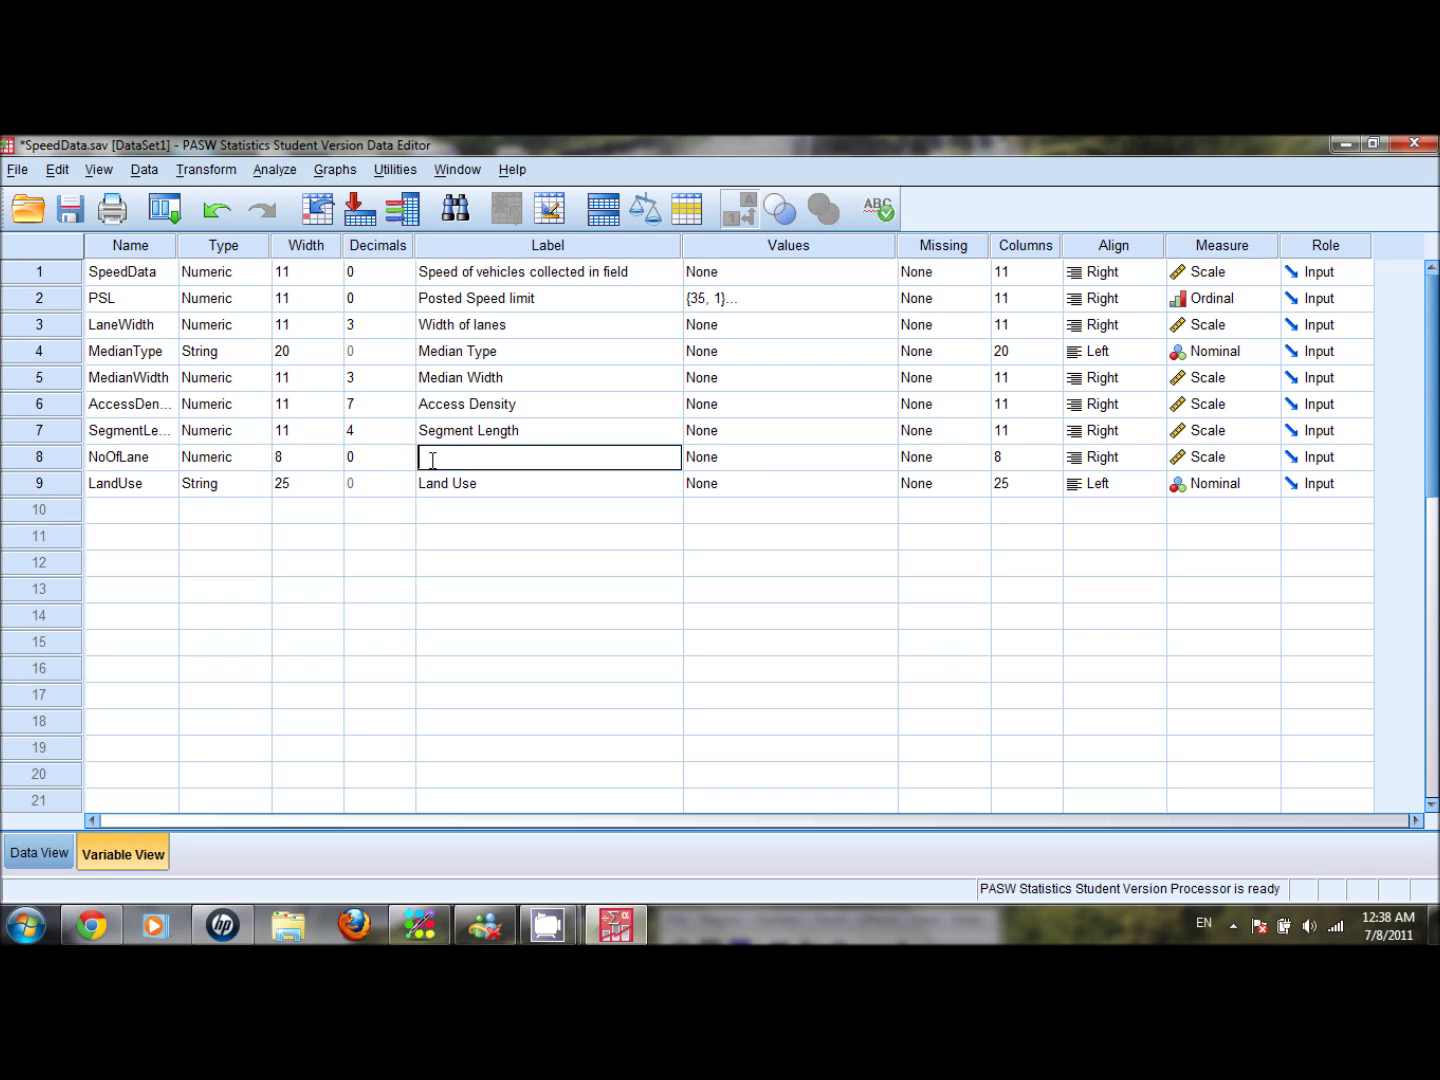
{"action": "type", "text": "Number of lanes"}
Set the measurement level of NoOfLane to Ordinal.
{"action": "left_click", "coordinate": [789, 467]}
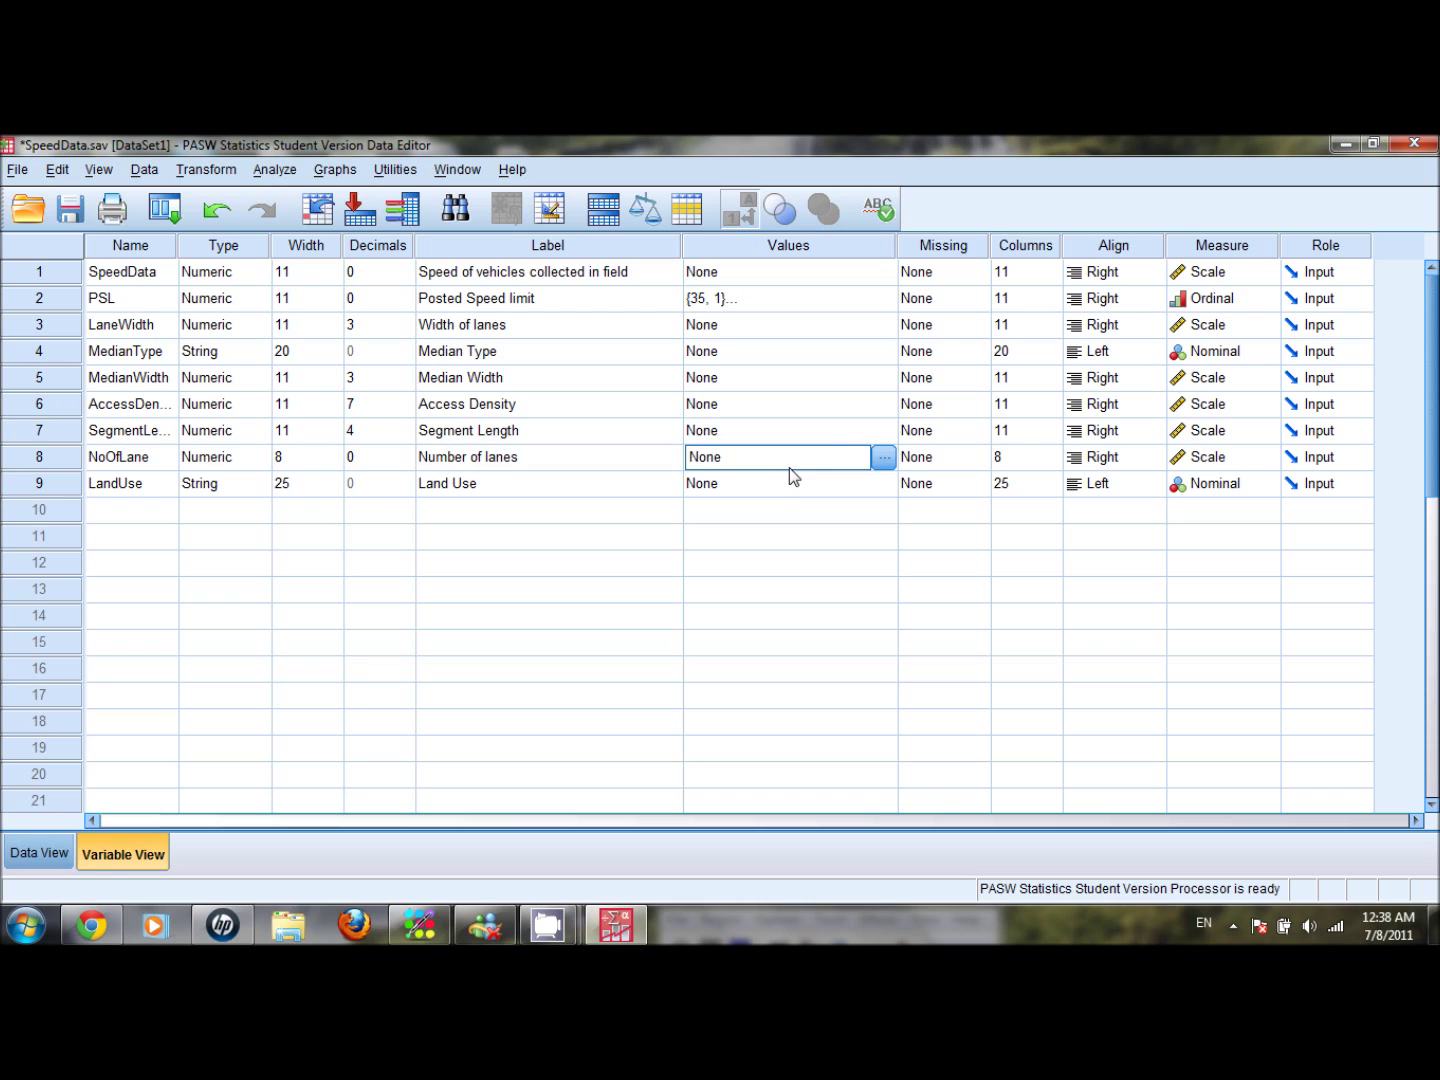
{"action": "left_click", "coordinate": [1262, 458]}
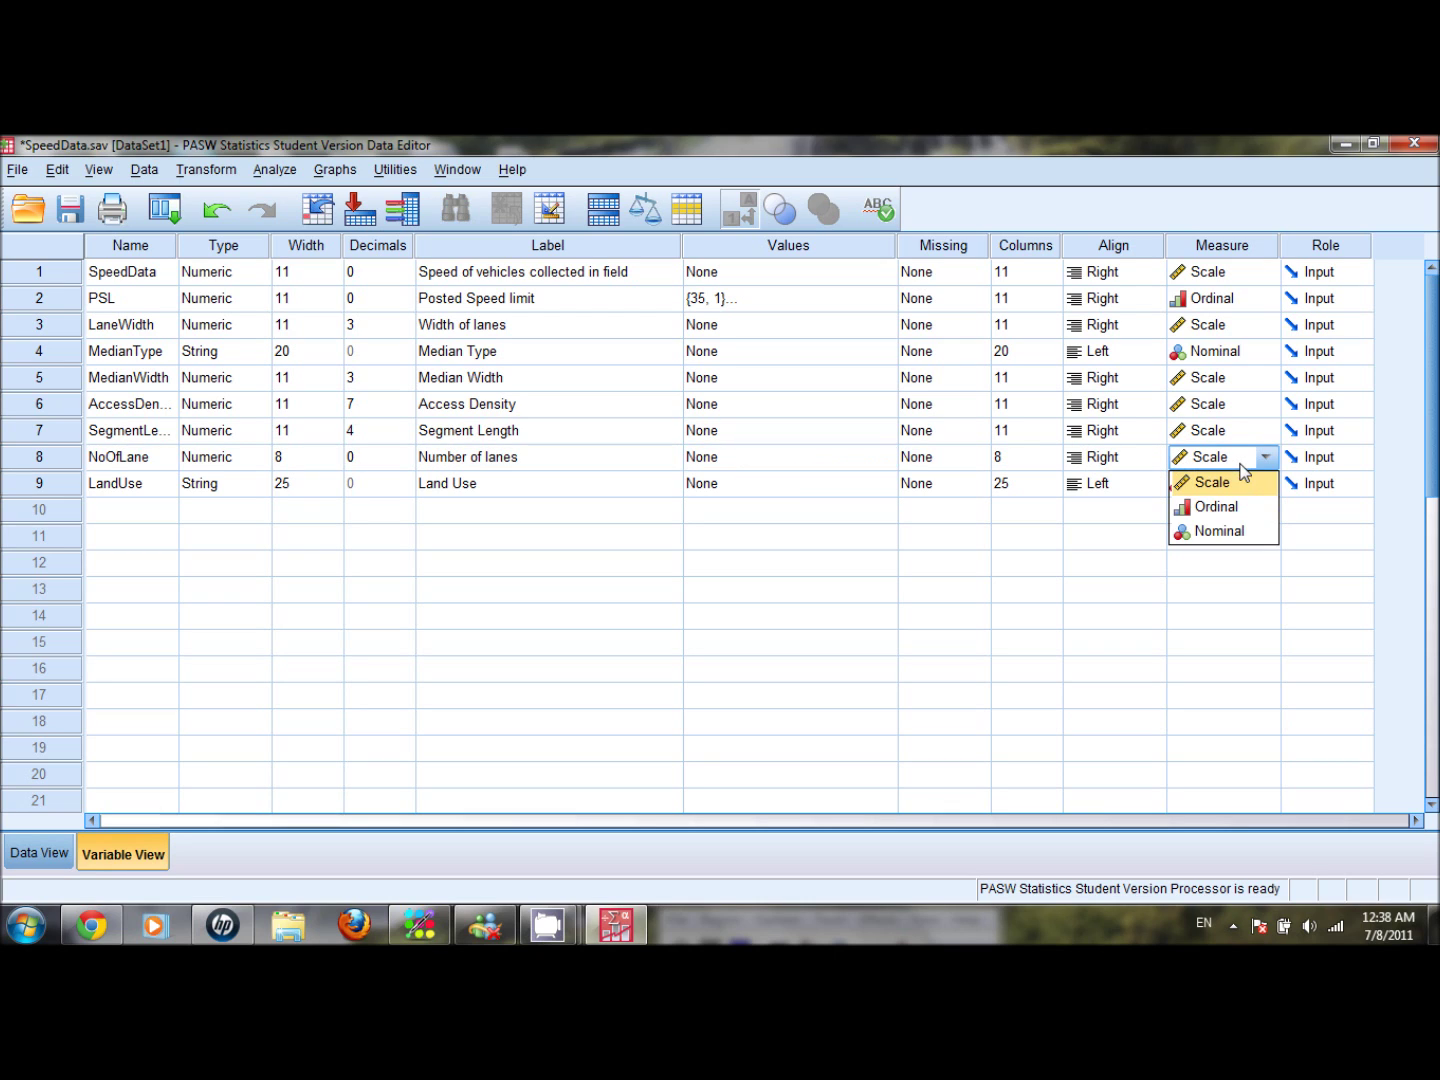
{"action": "left_click", "coordinate": [1227, 509]}
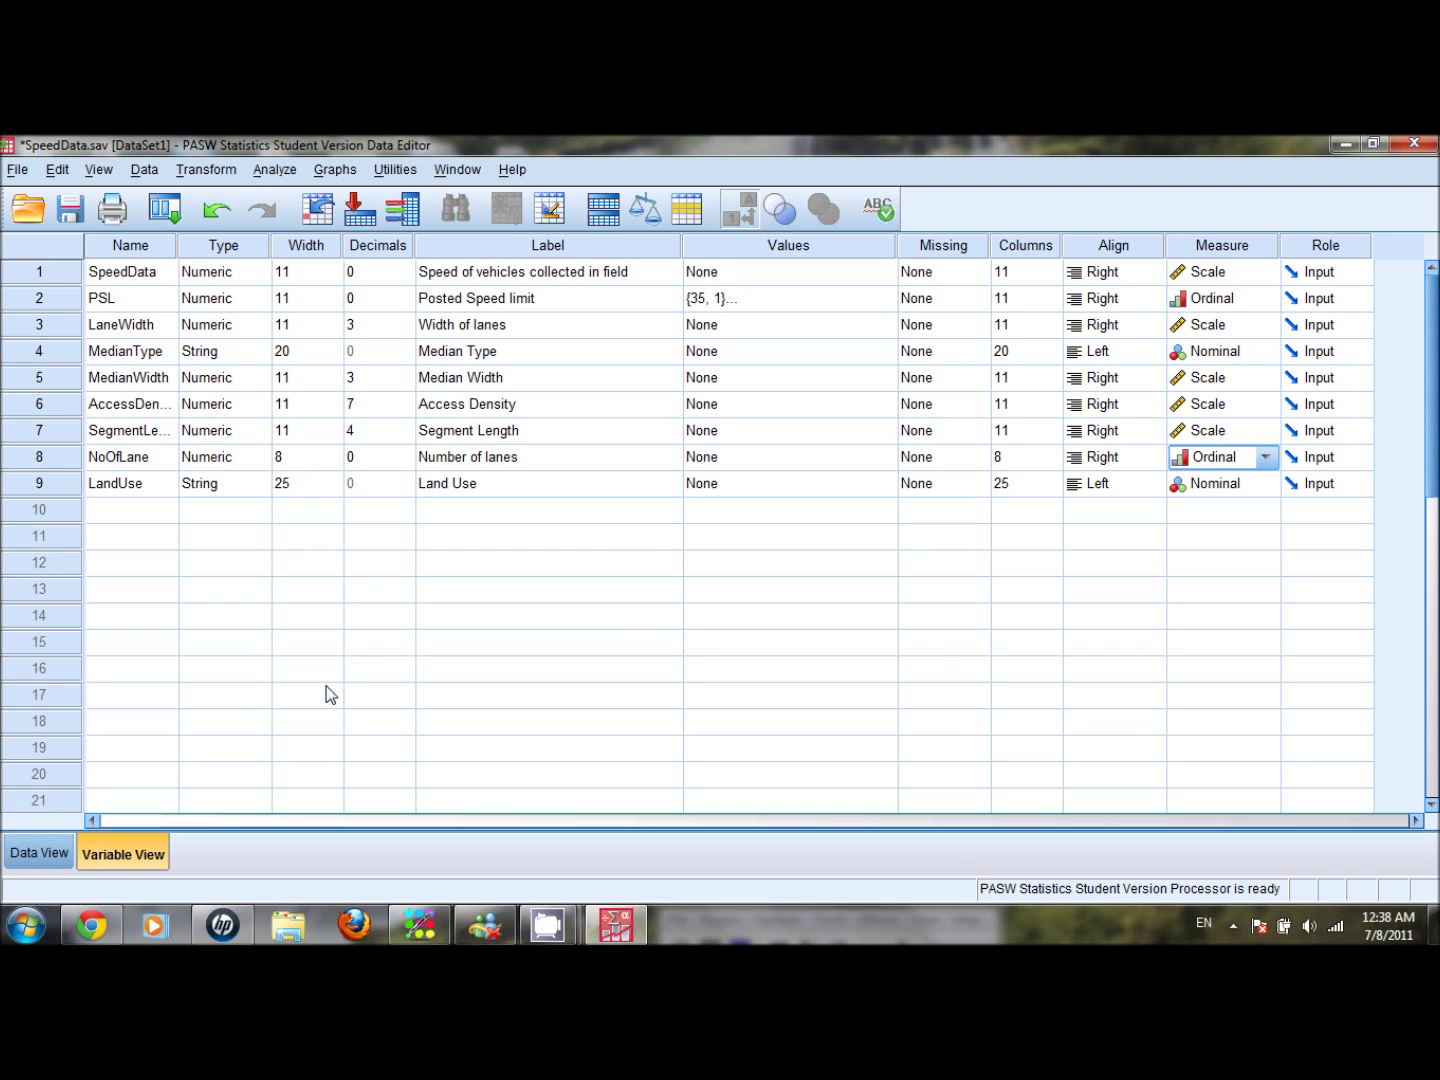
Enter 2 as the NoOfLane value of case 1 in the data records.
{"action": "left_click", "coordinate": [61, 848]}
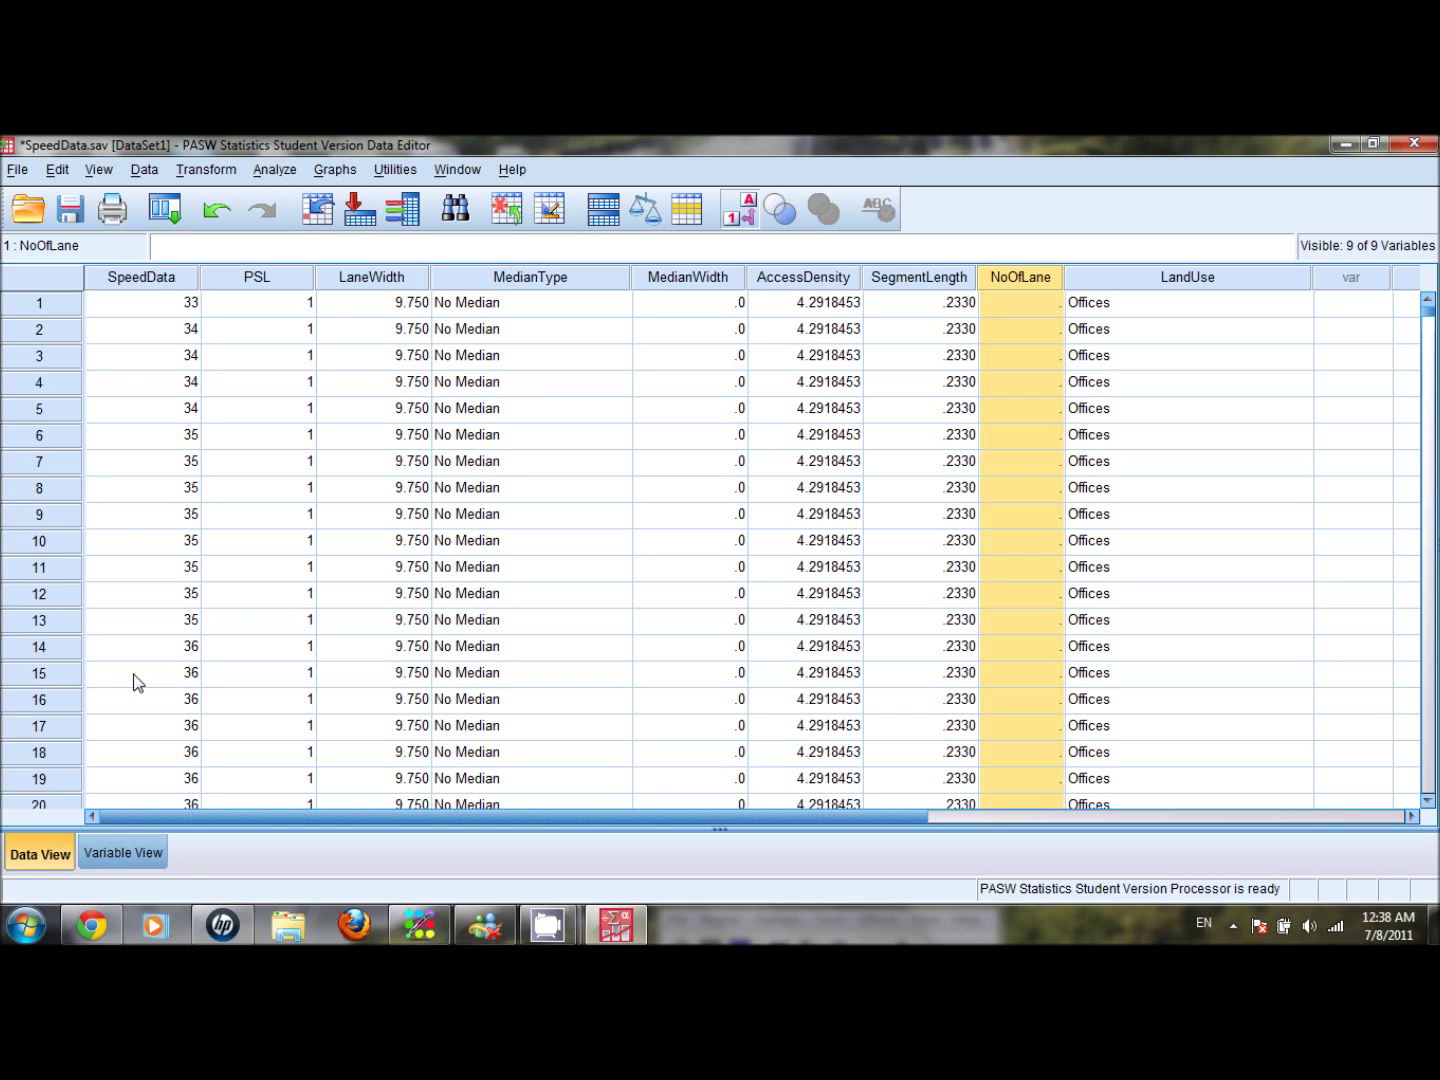
{"action": "double_click", "coordinate": [1048, 302]}
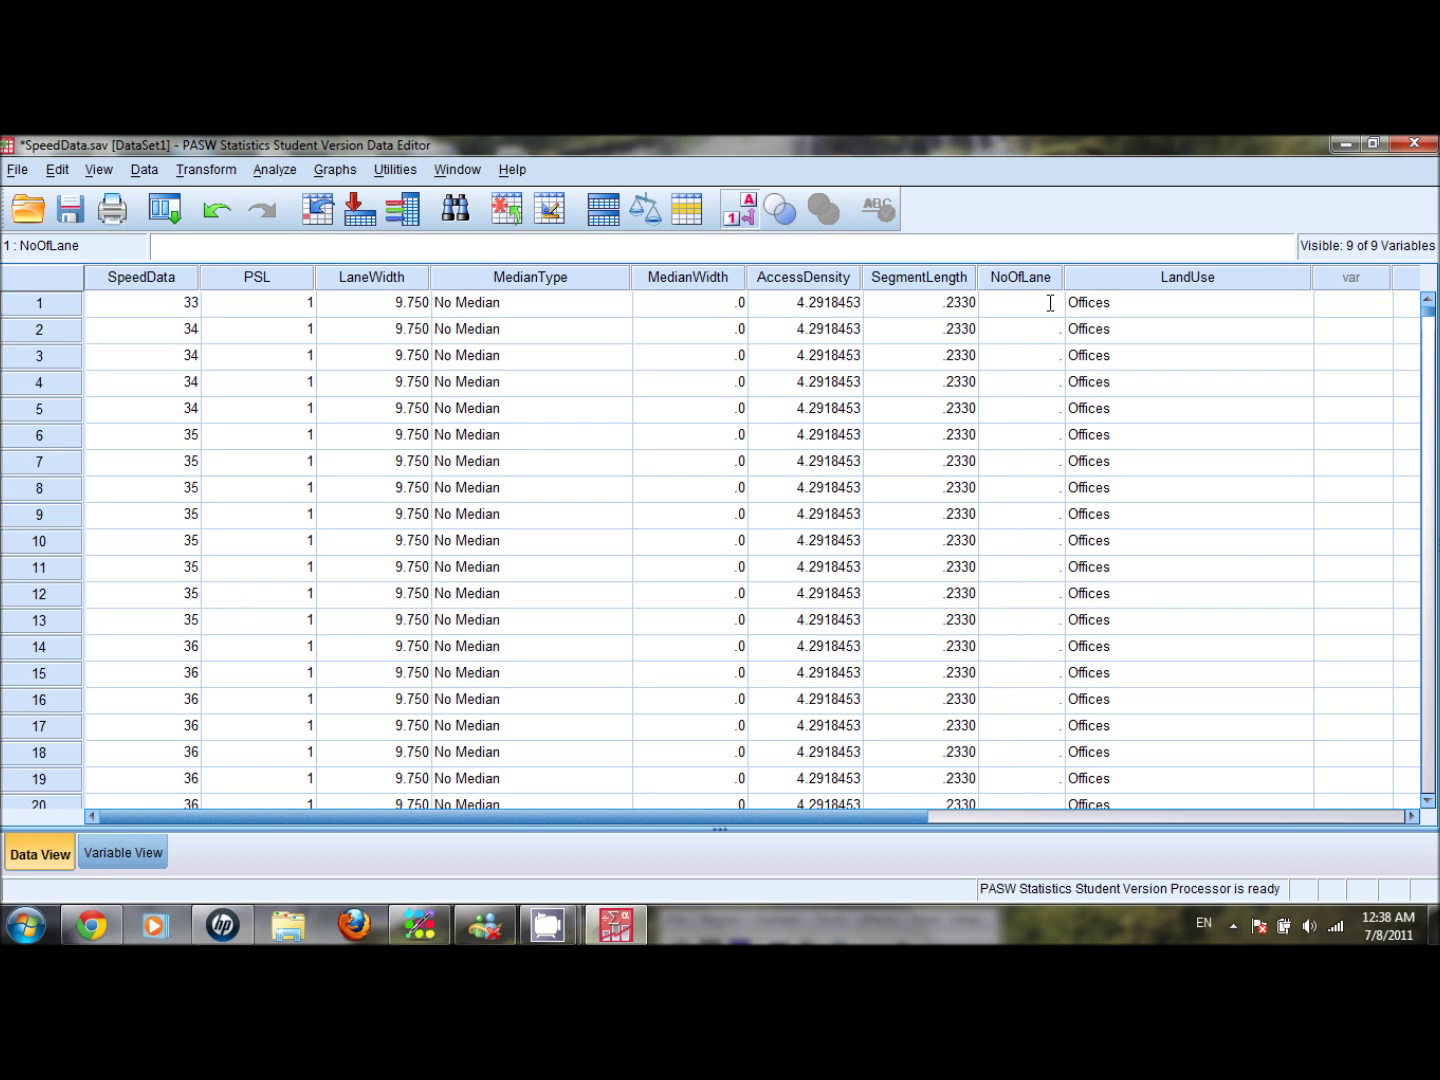
{"action": "type", "text": "2"}
{"action": "left_click", "coordinate": [1042, 328]}
{"action": "left_click", "coordinate": [1045, 305]}
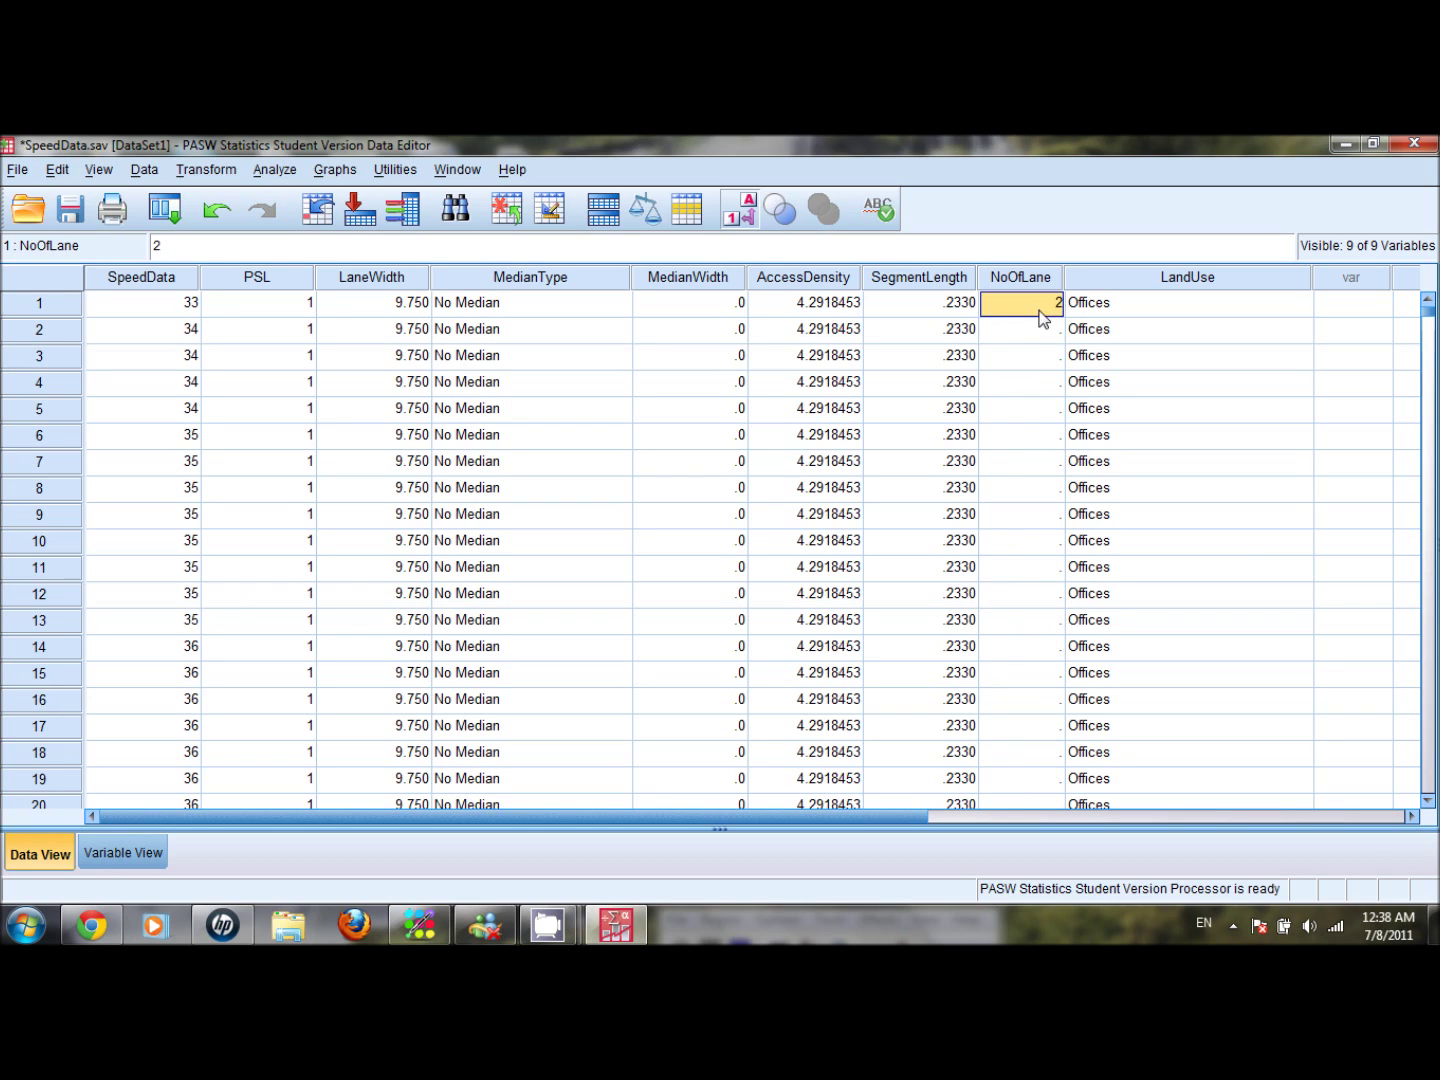
{"action": "left_click", "coordinate": [1042, 333]}
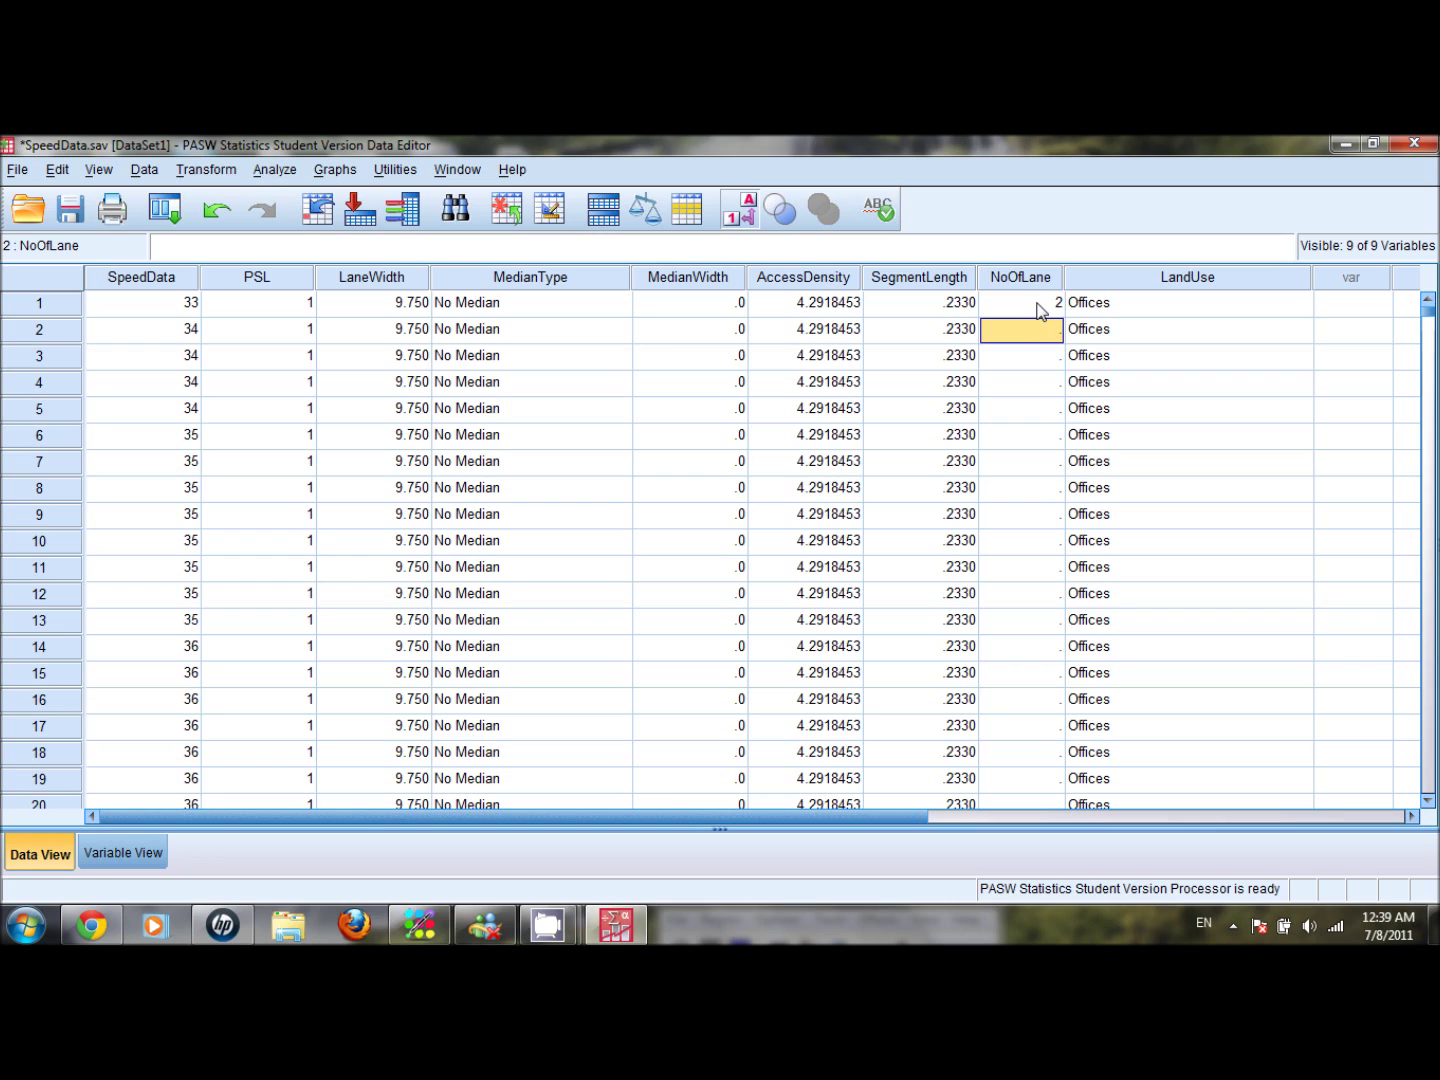
Copy the NoOfLane value of case 1 into cases 2 through 15.
{"action": "left_click", "coordinate": [1041, 311]}
{"action": "right_click", "coordinate": [1039, 311]}
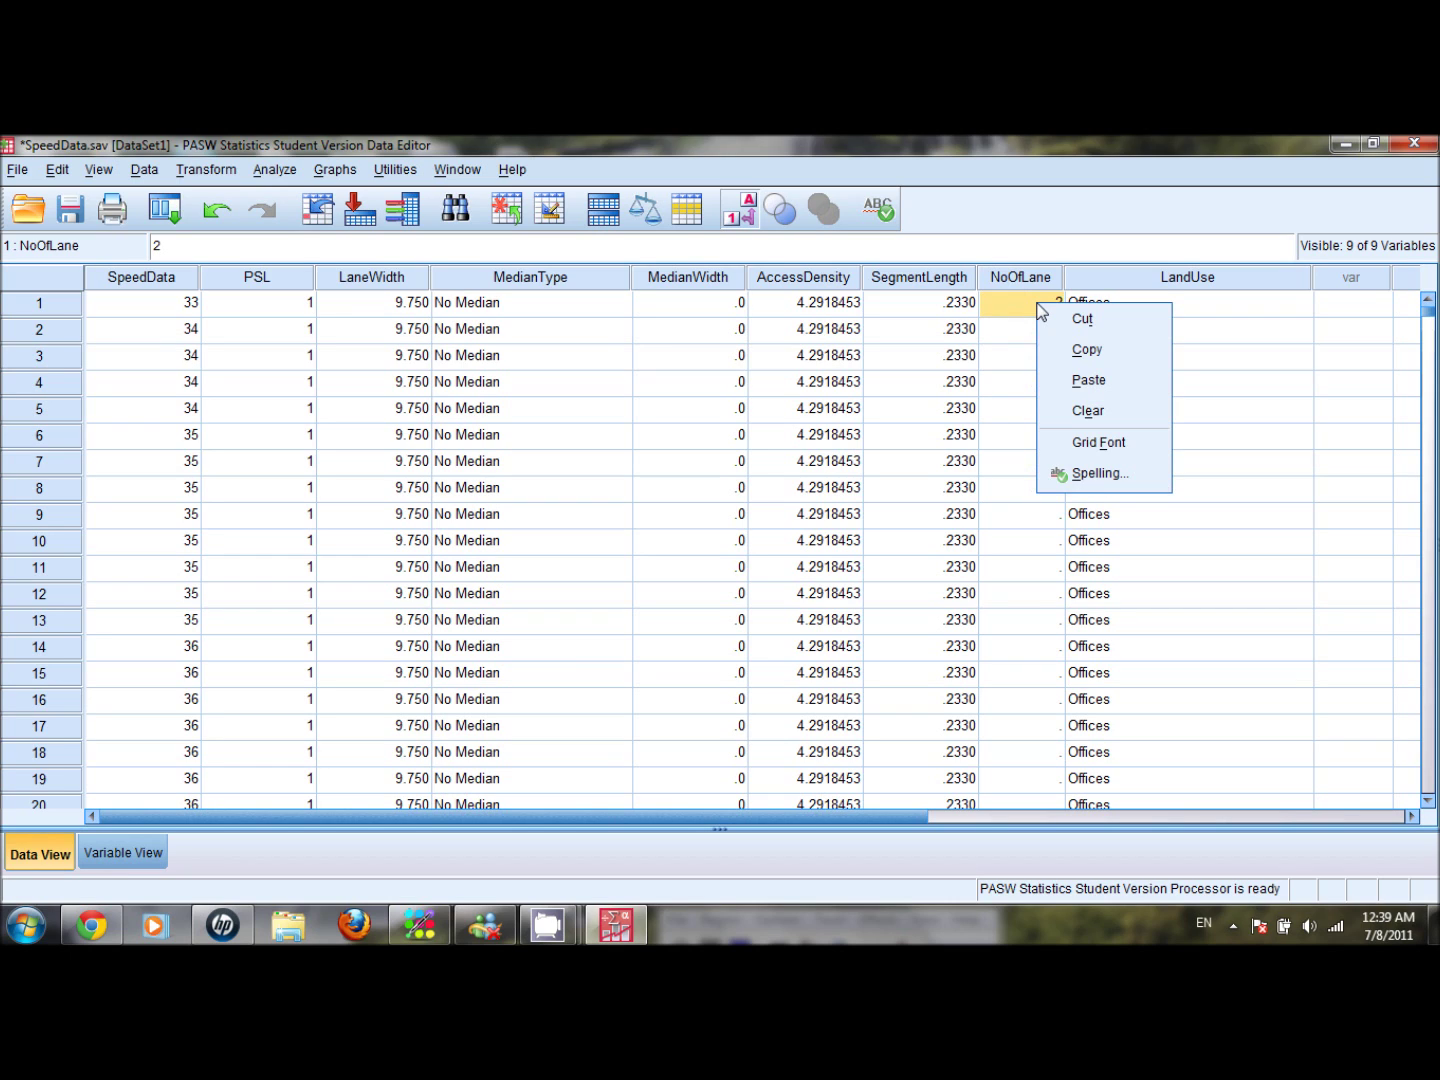
{"action": "left_click", "coordinate": [1082, 352]}
{"action": "left_click_drag", "start_coordinate": [1049, 330], "coordinate": [1054, 675]}
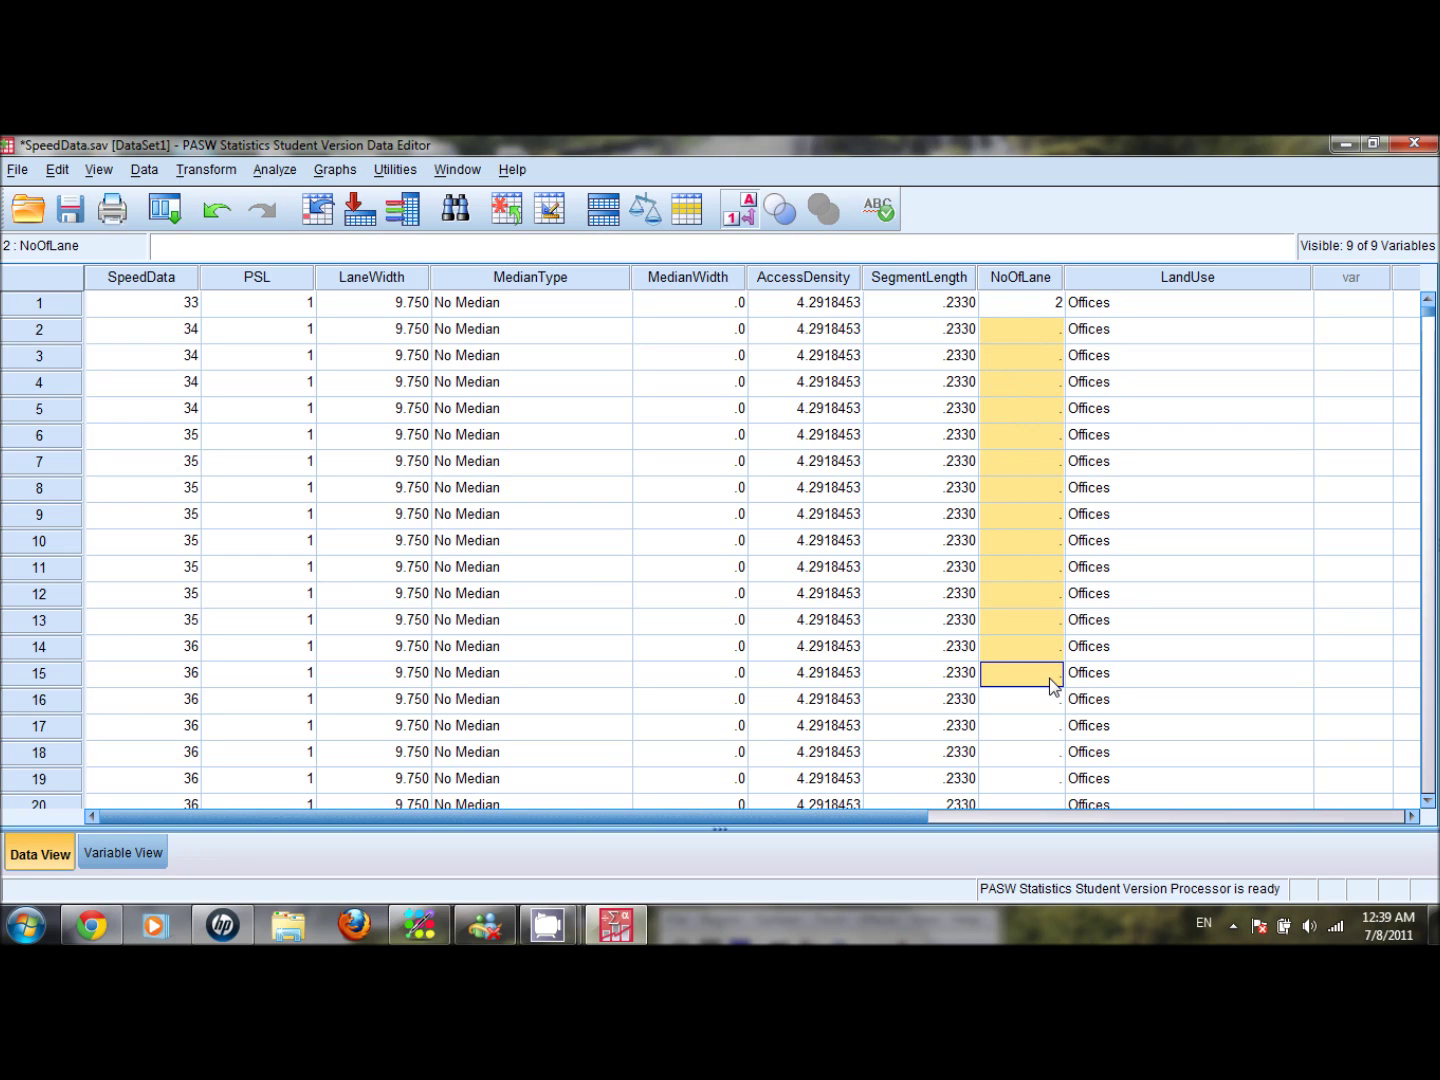
{"action": "right_click", "coordinate": [1024, 446]}
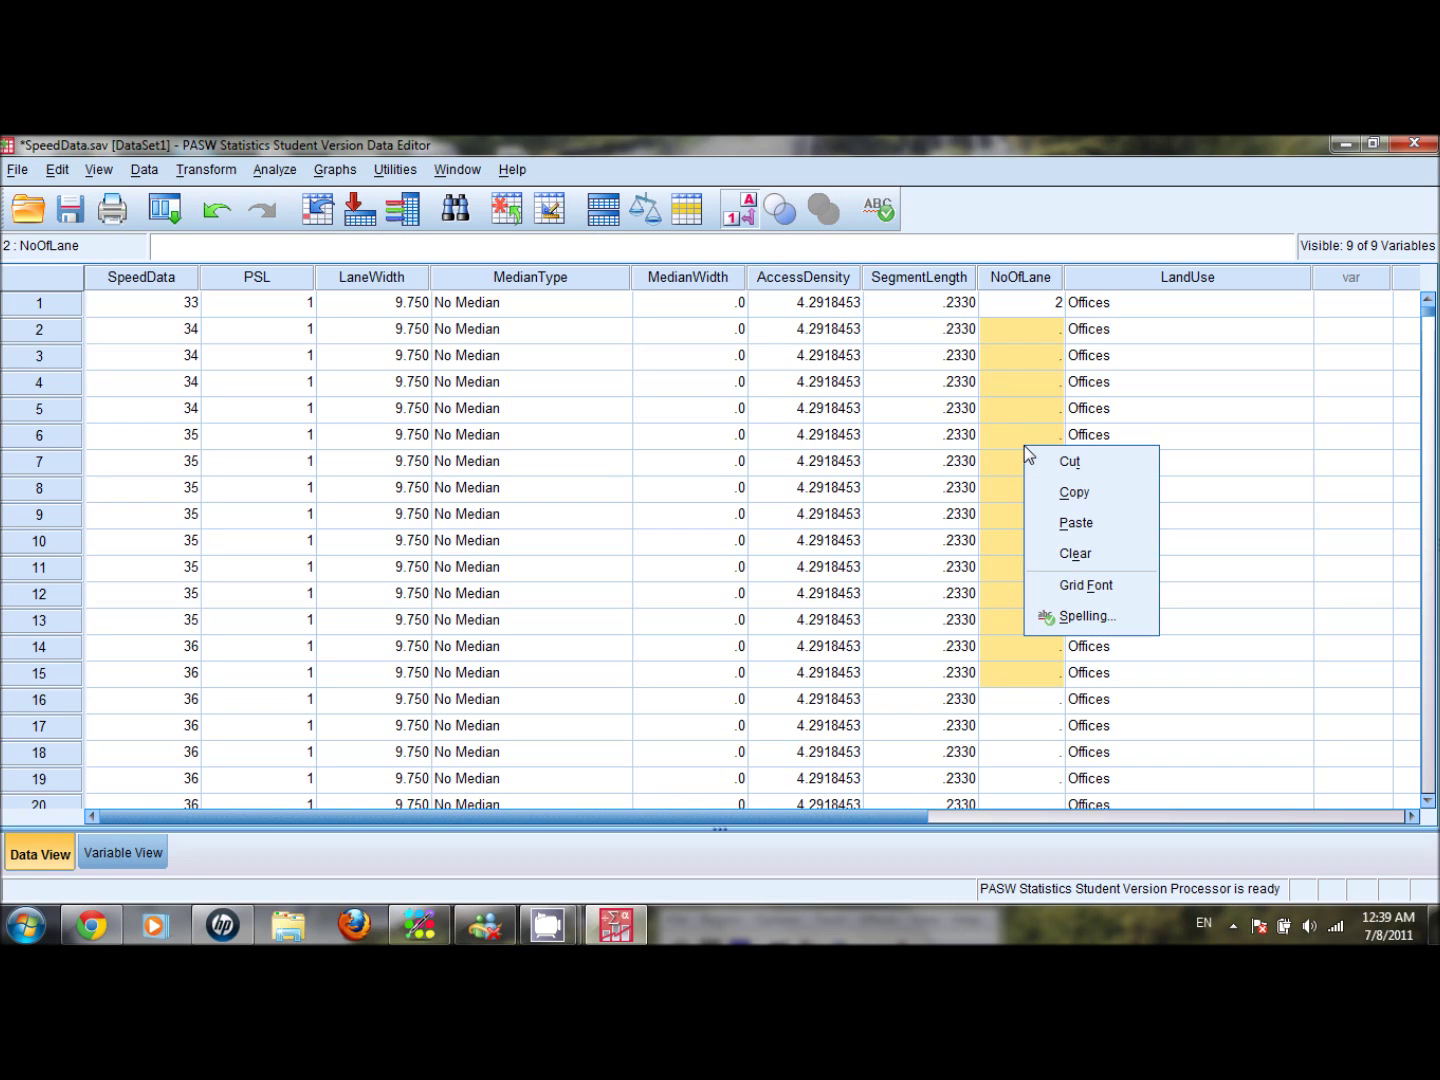
{"action": "left_click", "coordinate": [1075, 523]}
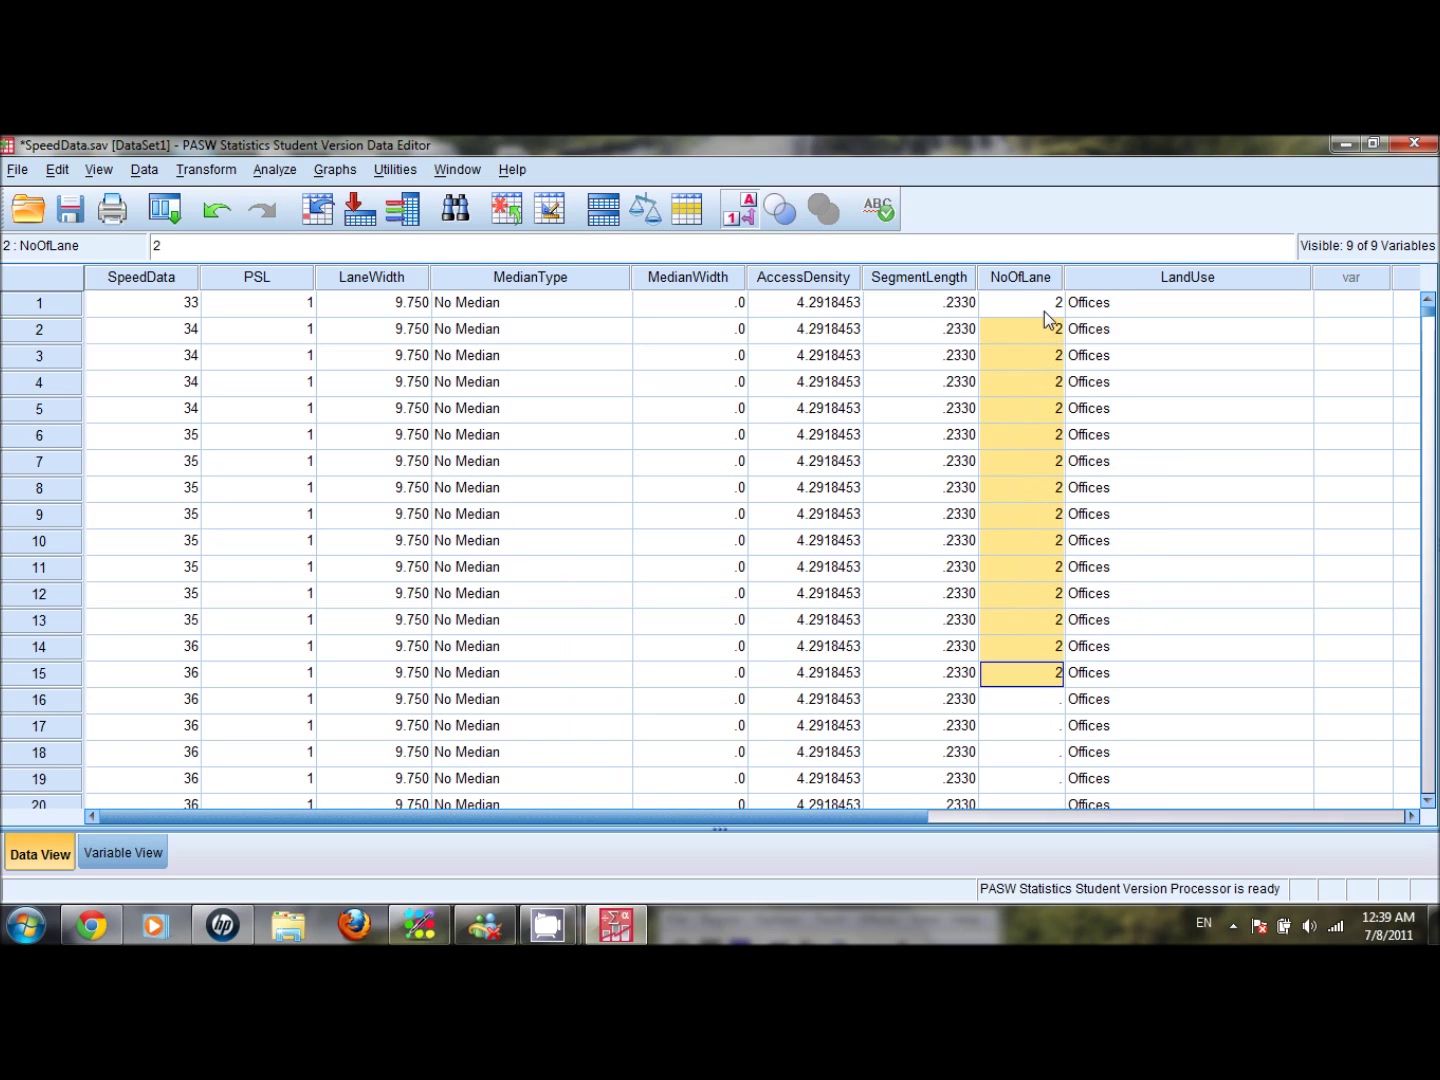
Enter 3 as the NoOfLane value of case 16.
{"action": "left_click", "coordinate": [1047, 702]}
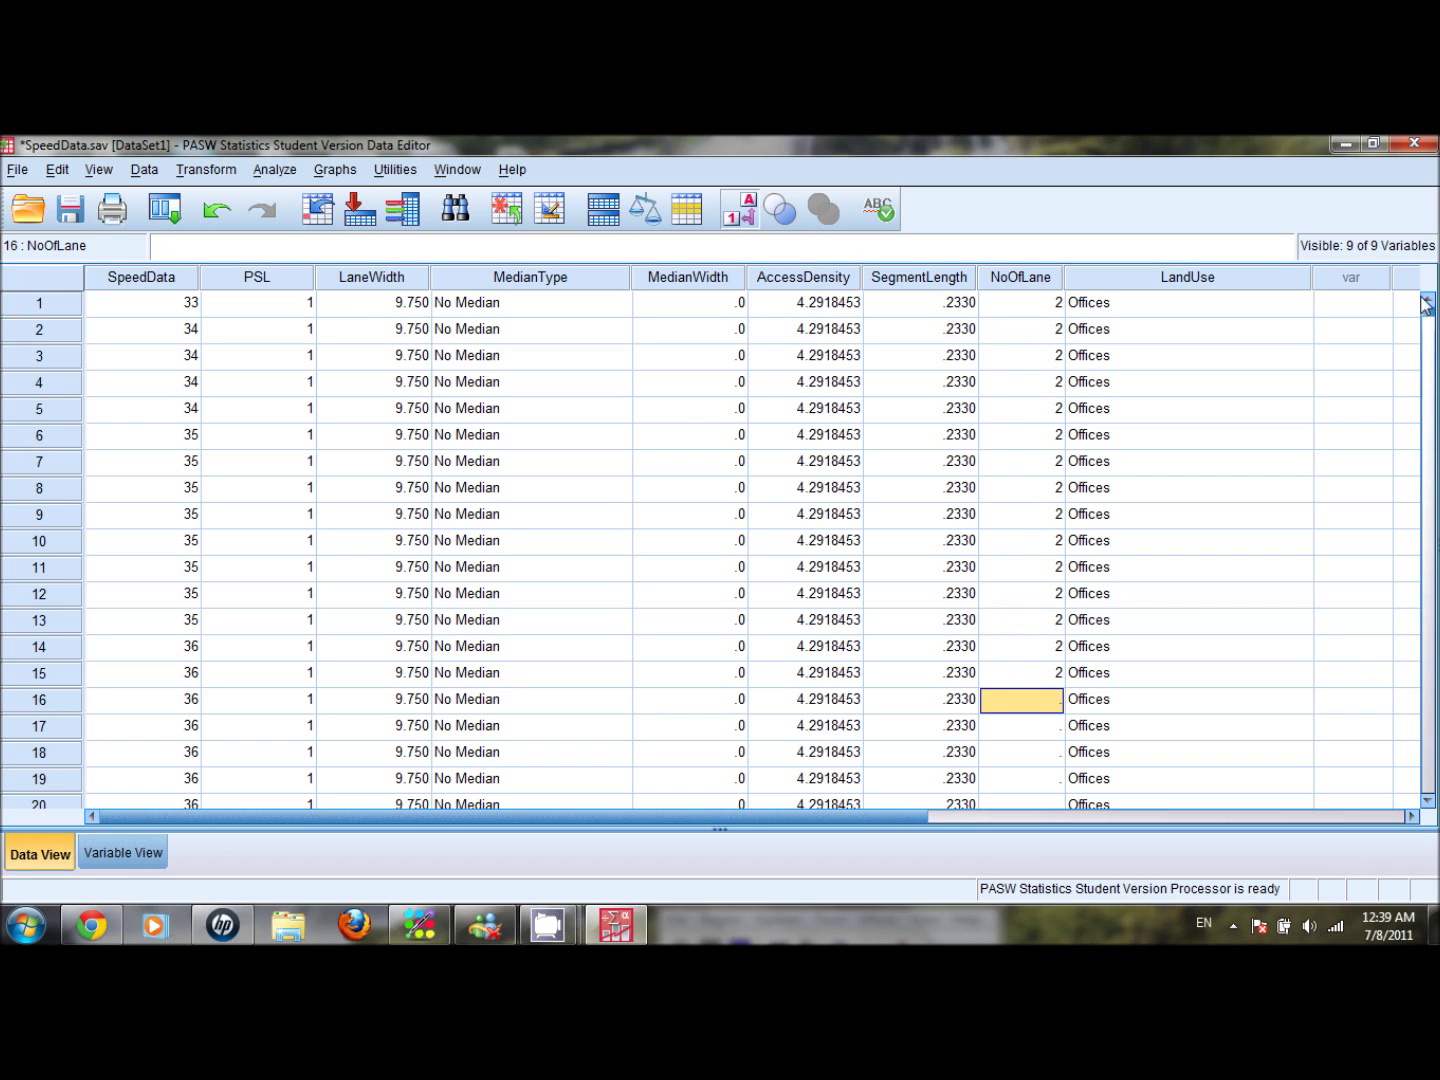
{"action": "scroll", "coordinate": [1430, 318], "scroll_direction": "down", "scroll_amount": 5}
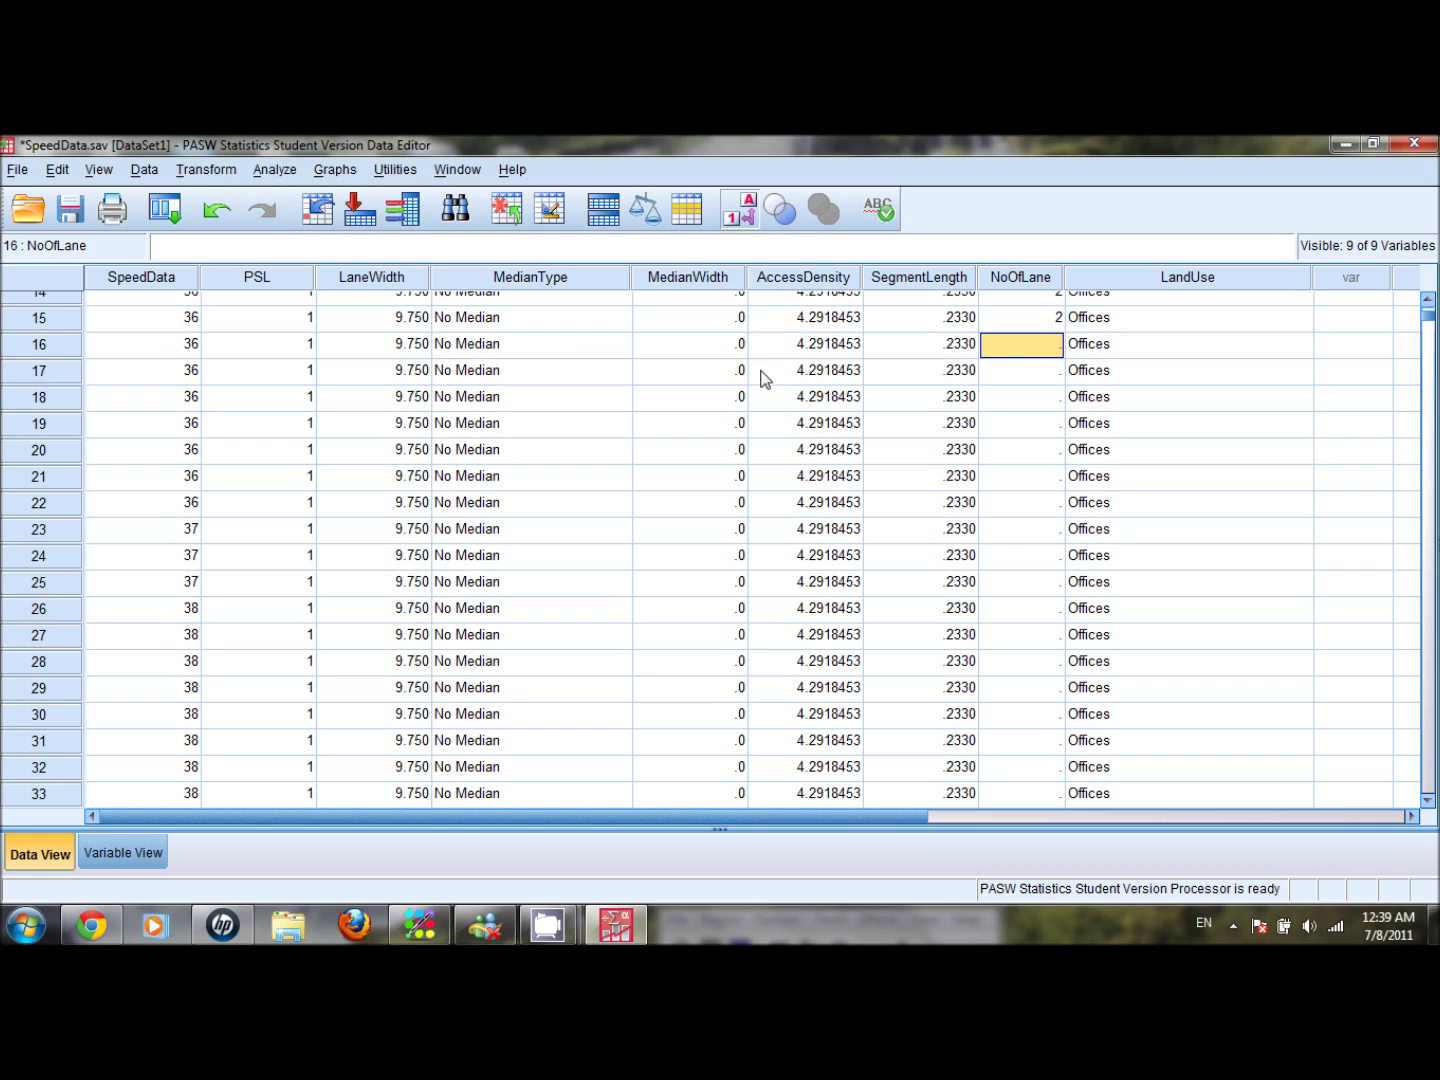
{"action": "double_click", "coordinate": [1031, 347]}
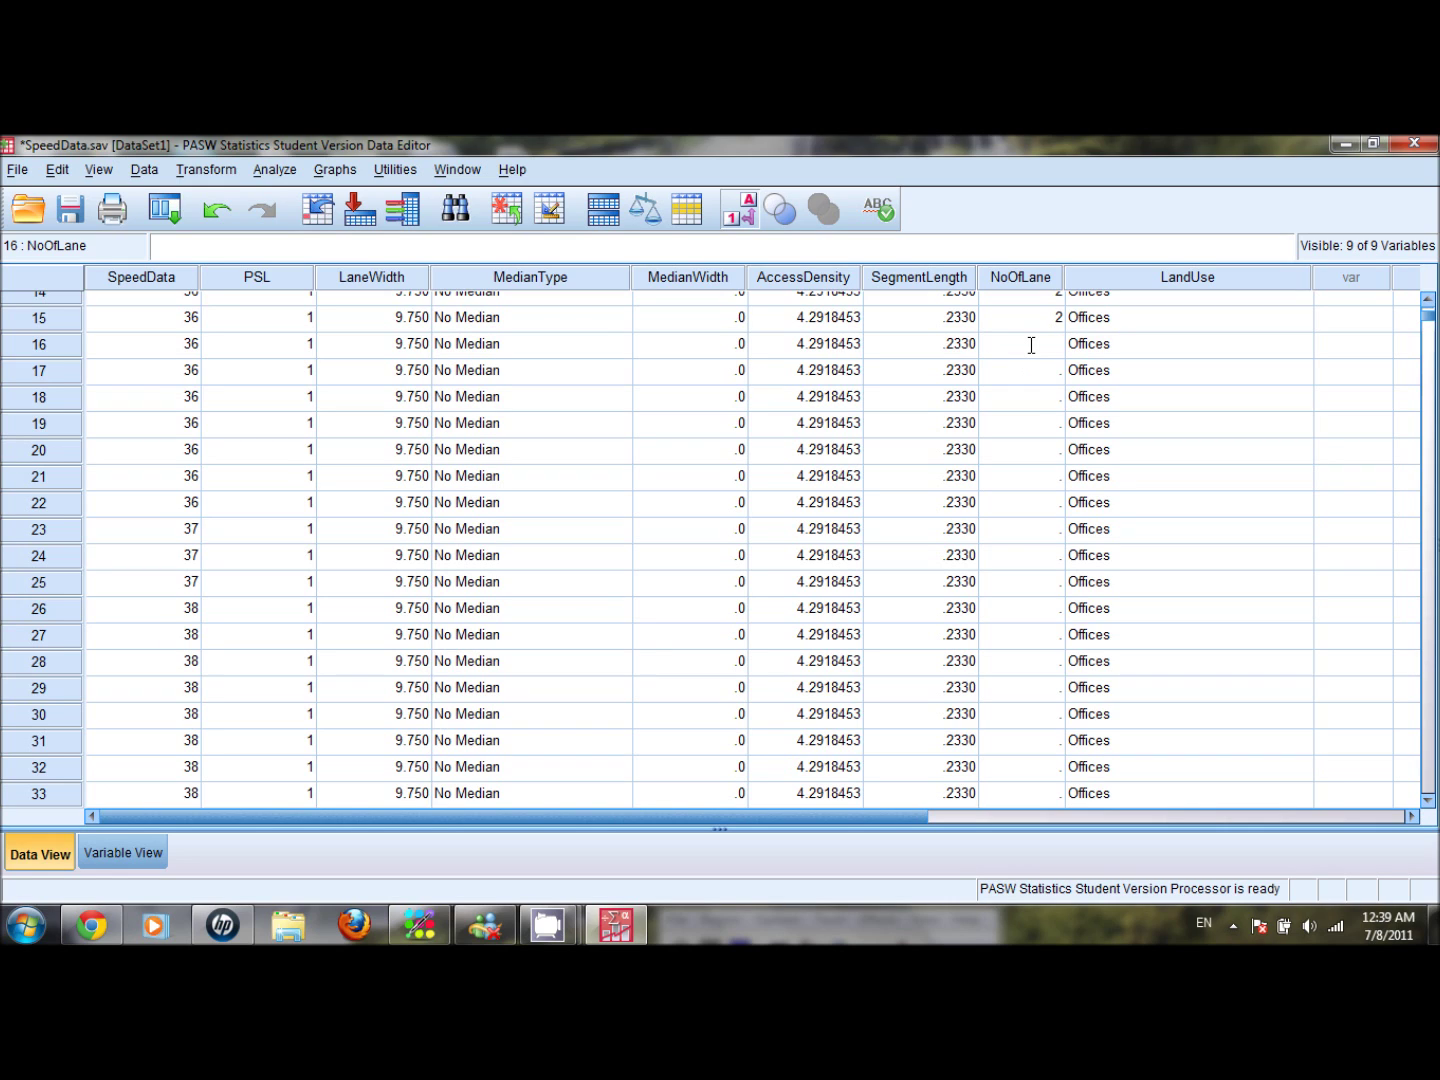
{"action": "type", "text": "3"}
{"action": "left_click", "coordinate": [1038, 372]}
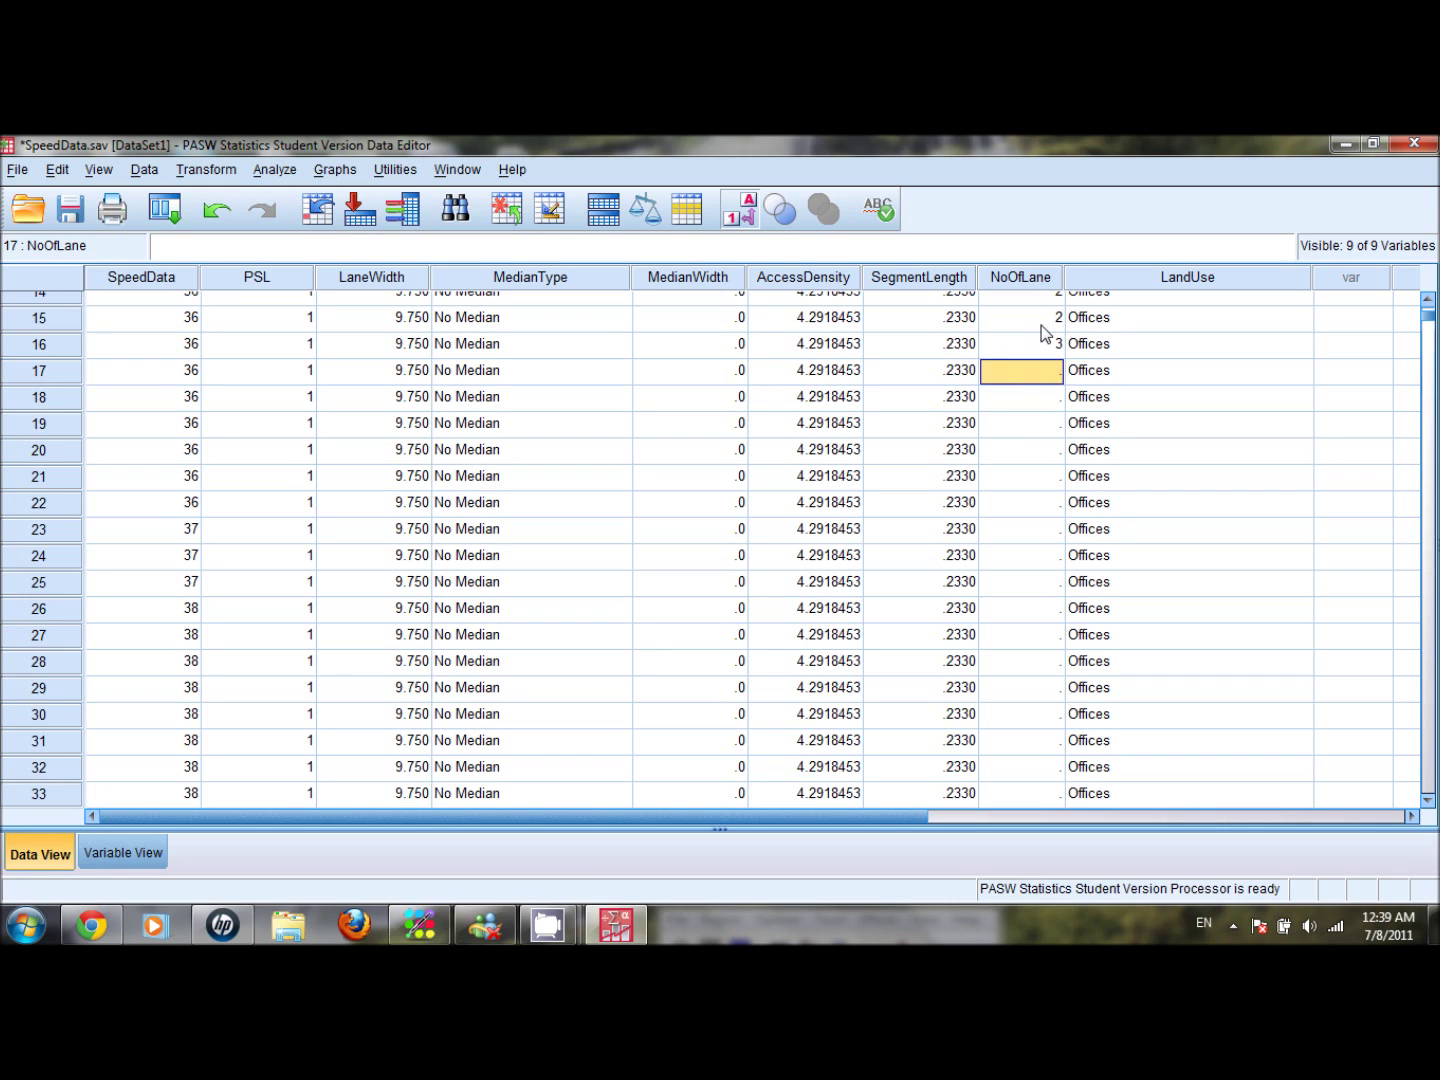
Copy the NoOfLane value of case 16 into cases 17 through 25.
{"action": "left_click", "coordinate": [1040, 355]}
{"action": "right_click", "coordinate": [1041, 365]}
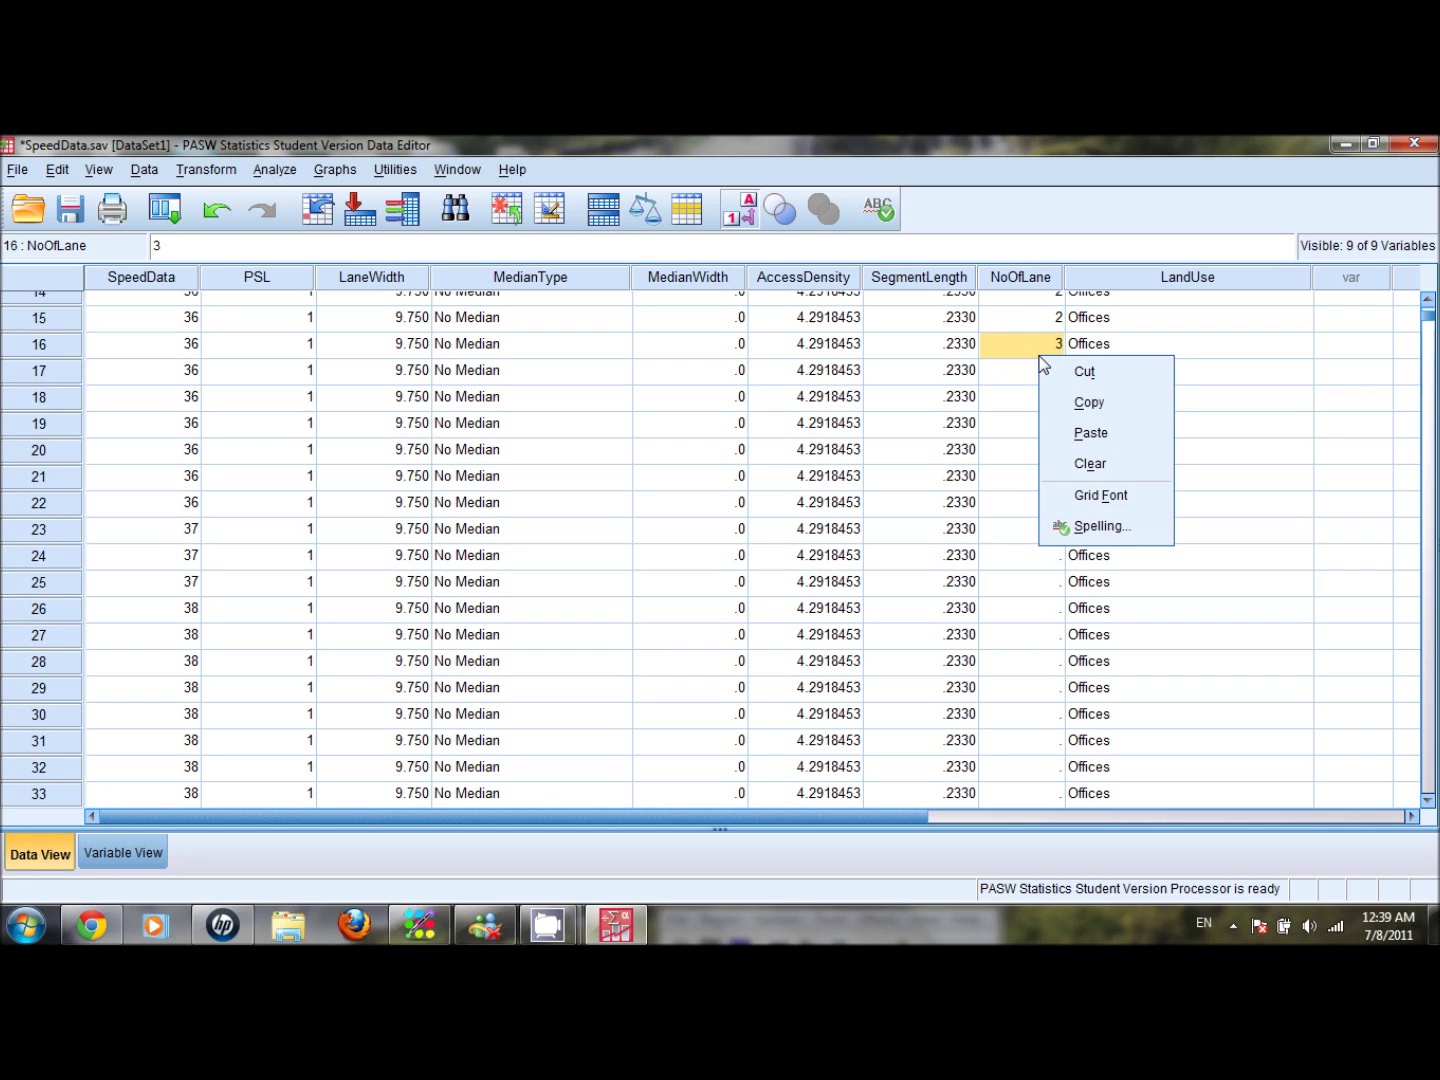
{"action": "left_click", "coordinate": [1067, 400]}
{"action": "left_click_drag", "start_coordinate": [1038, 373], "coordinate": [1038, 581]}
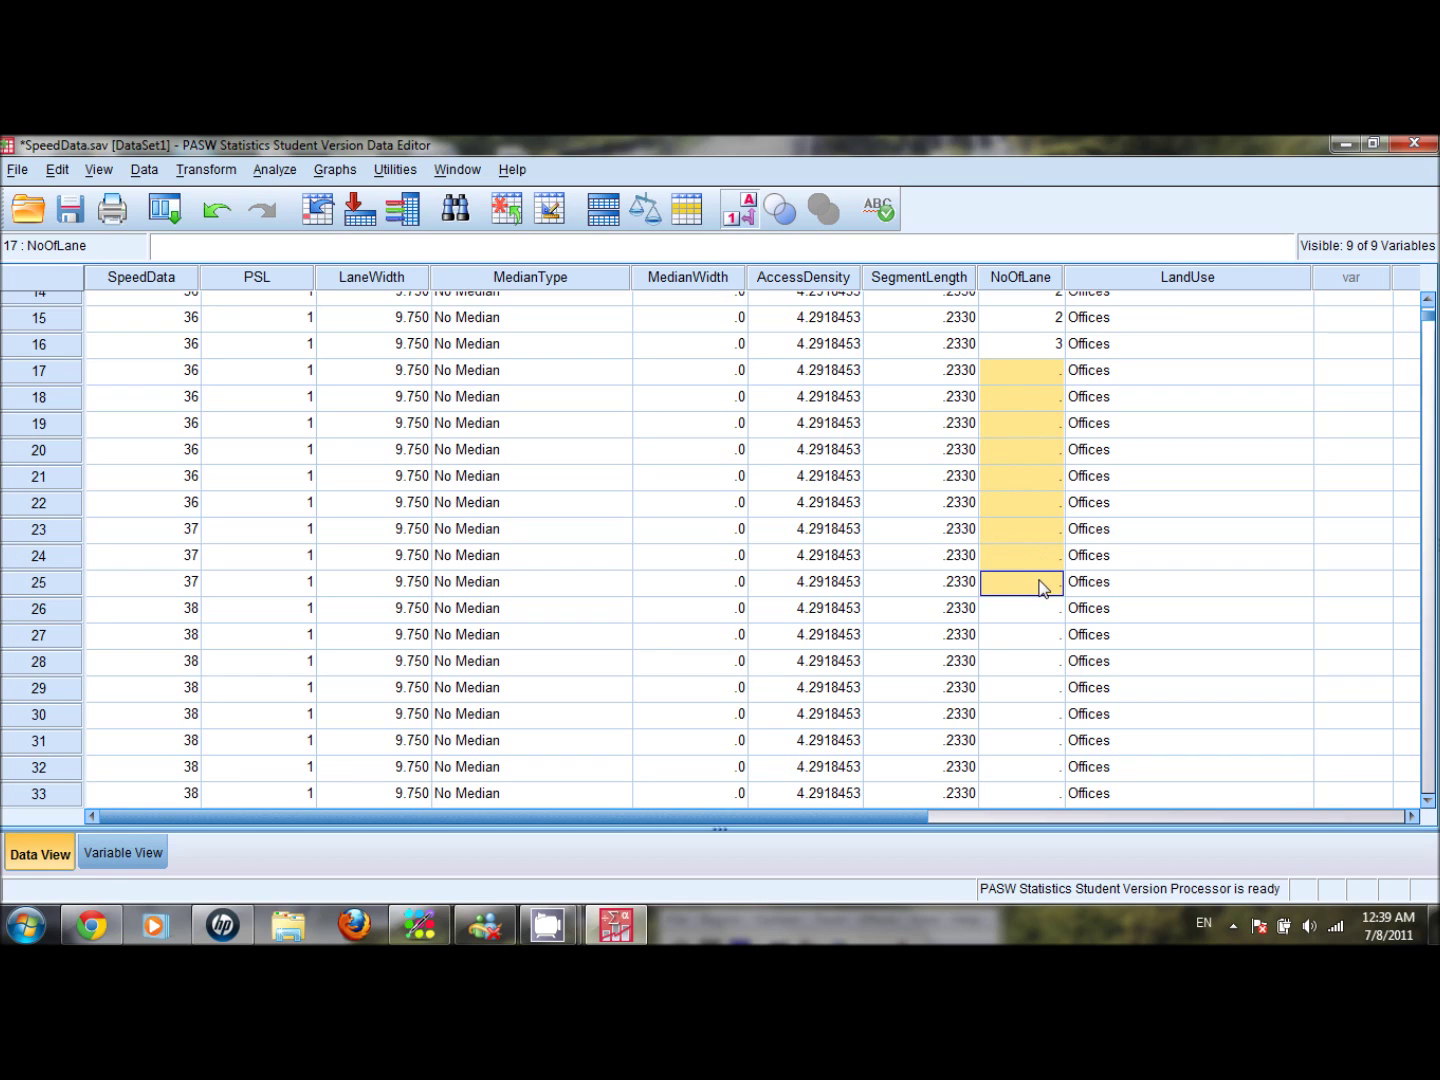
{"action": "right_click", "coordinate": [1028, 390]}
{"action": "left_click", "coordinate": [1076, 460]}
Sort the data records by PSL in descending order.
{"action": "scroll", "coordinate": [1430, 319], "scroll_direction": "up", "scroll_amount": 1}
{"action": "scroll", "coordinate": [1430, 318], "scroll_direction": "up", "scroll_amount": 3}
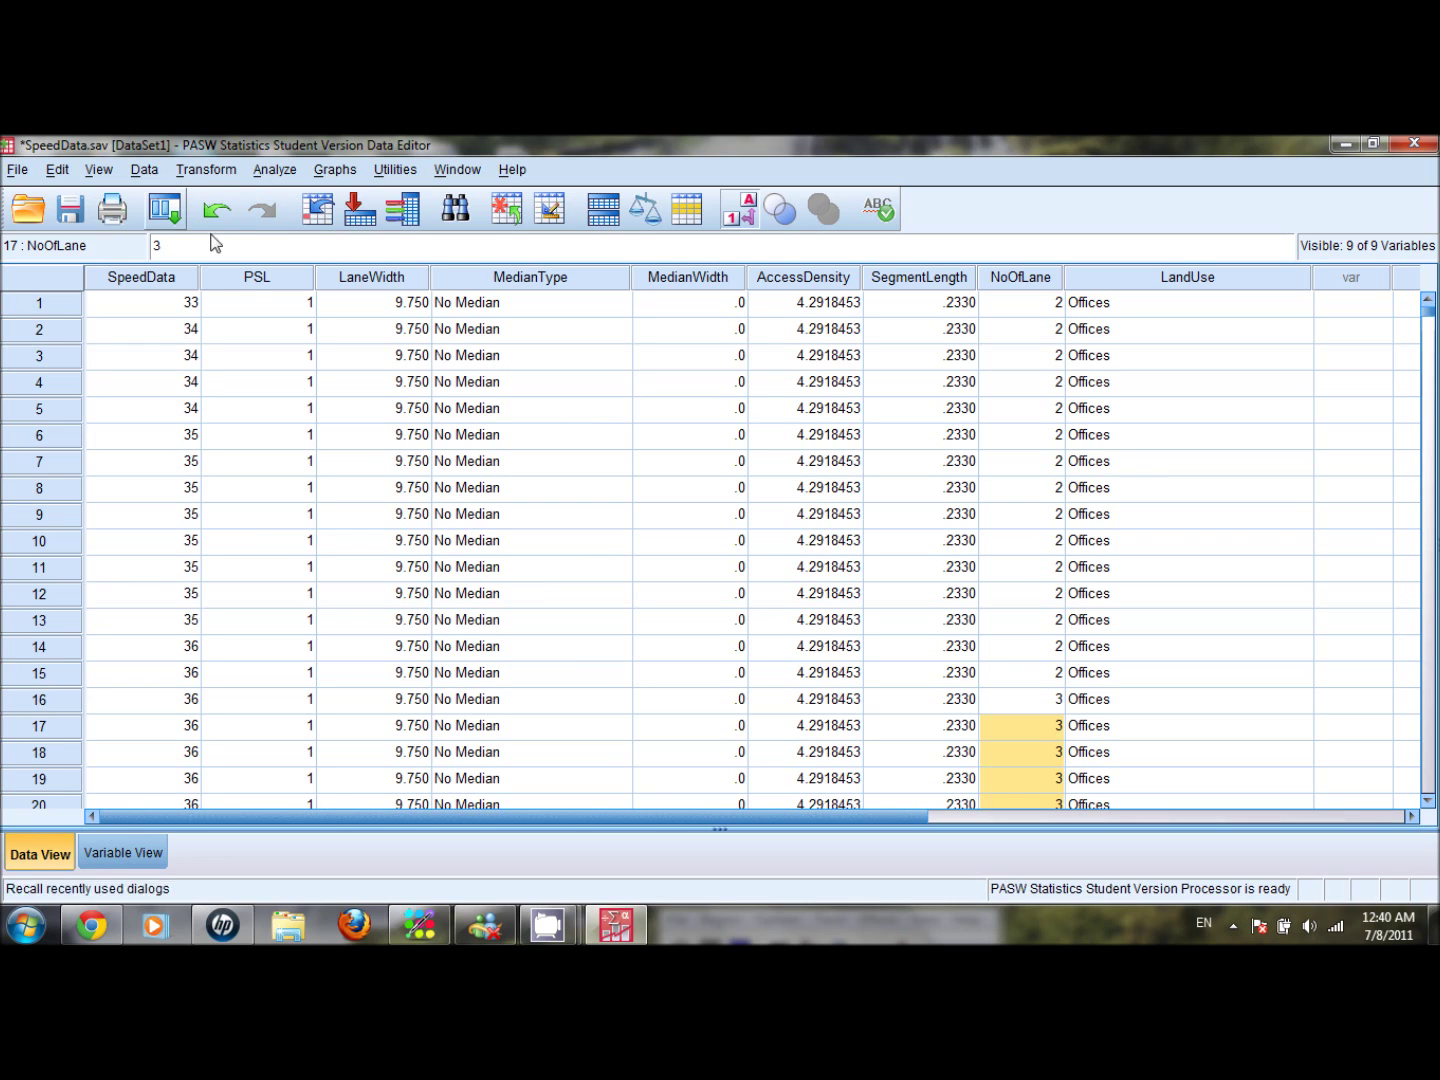
{"action": "right_click", "coordinate": [250, 287]}
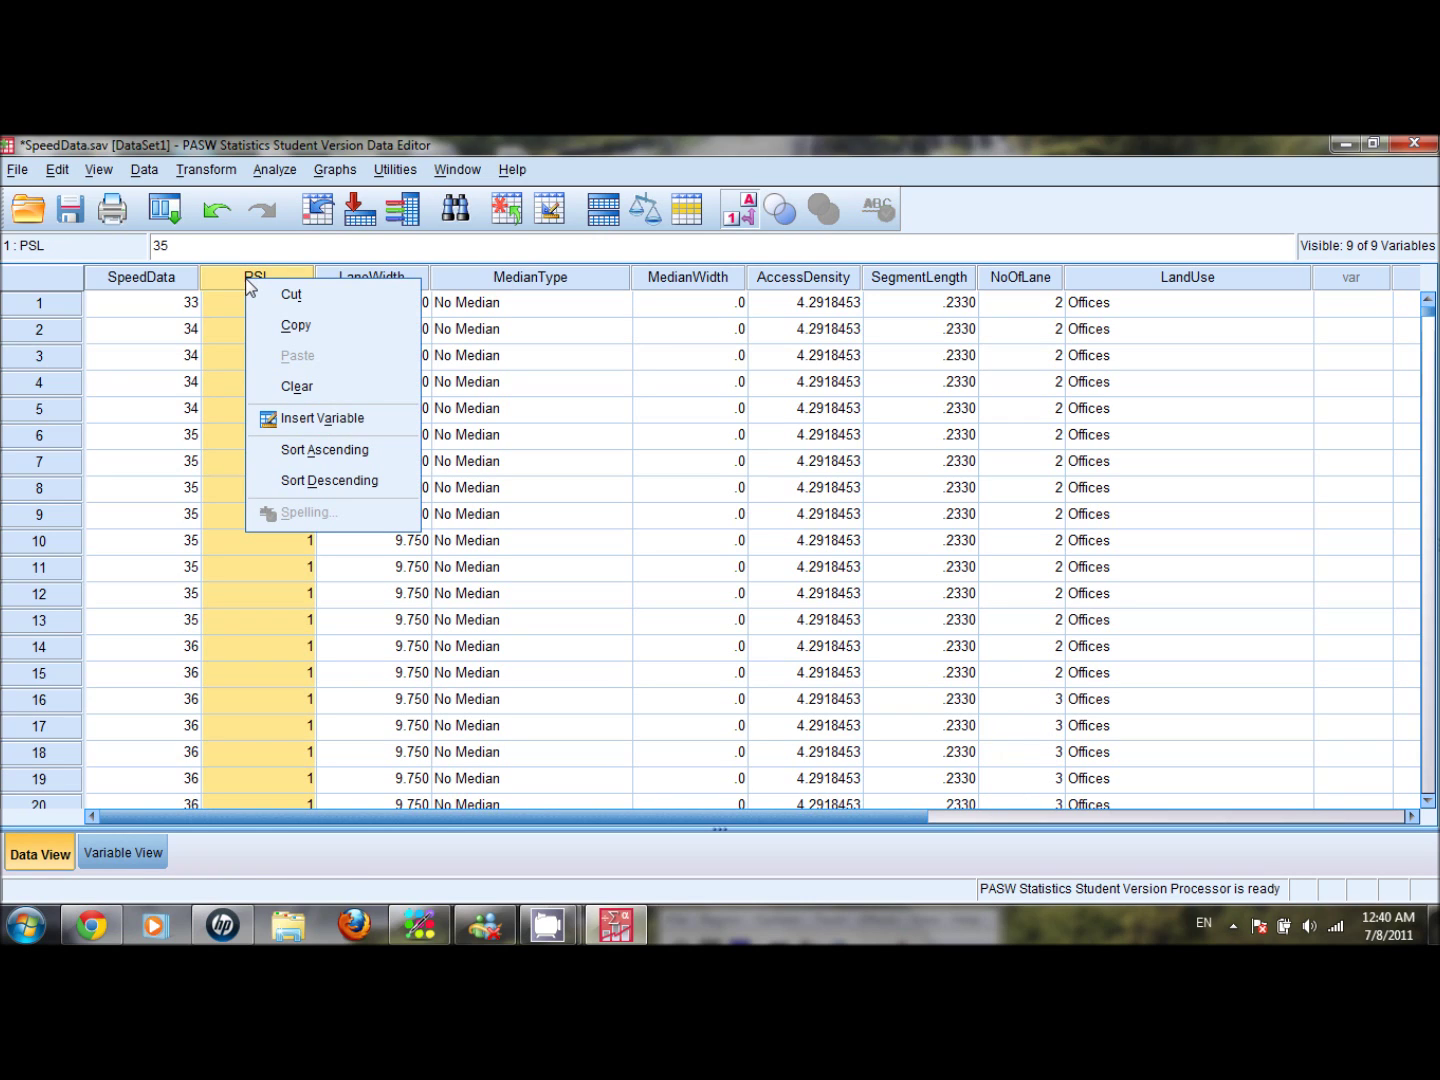
{"action": "left_click", "coordinate": [293, 482]}
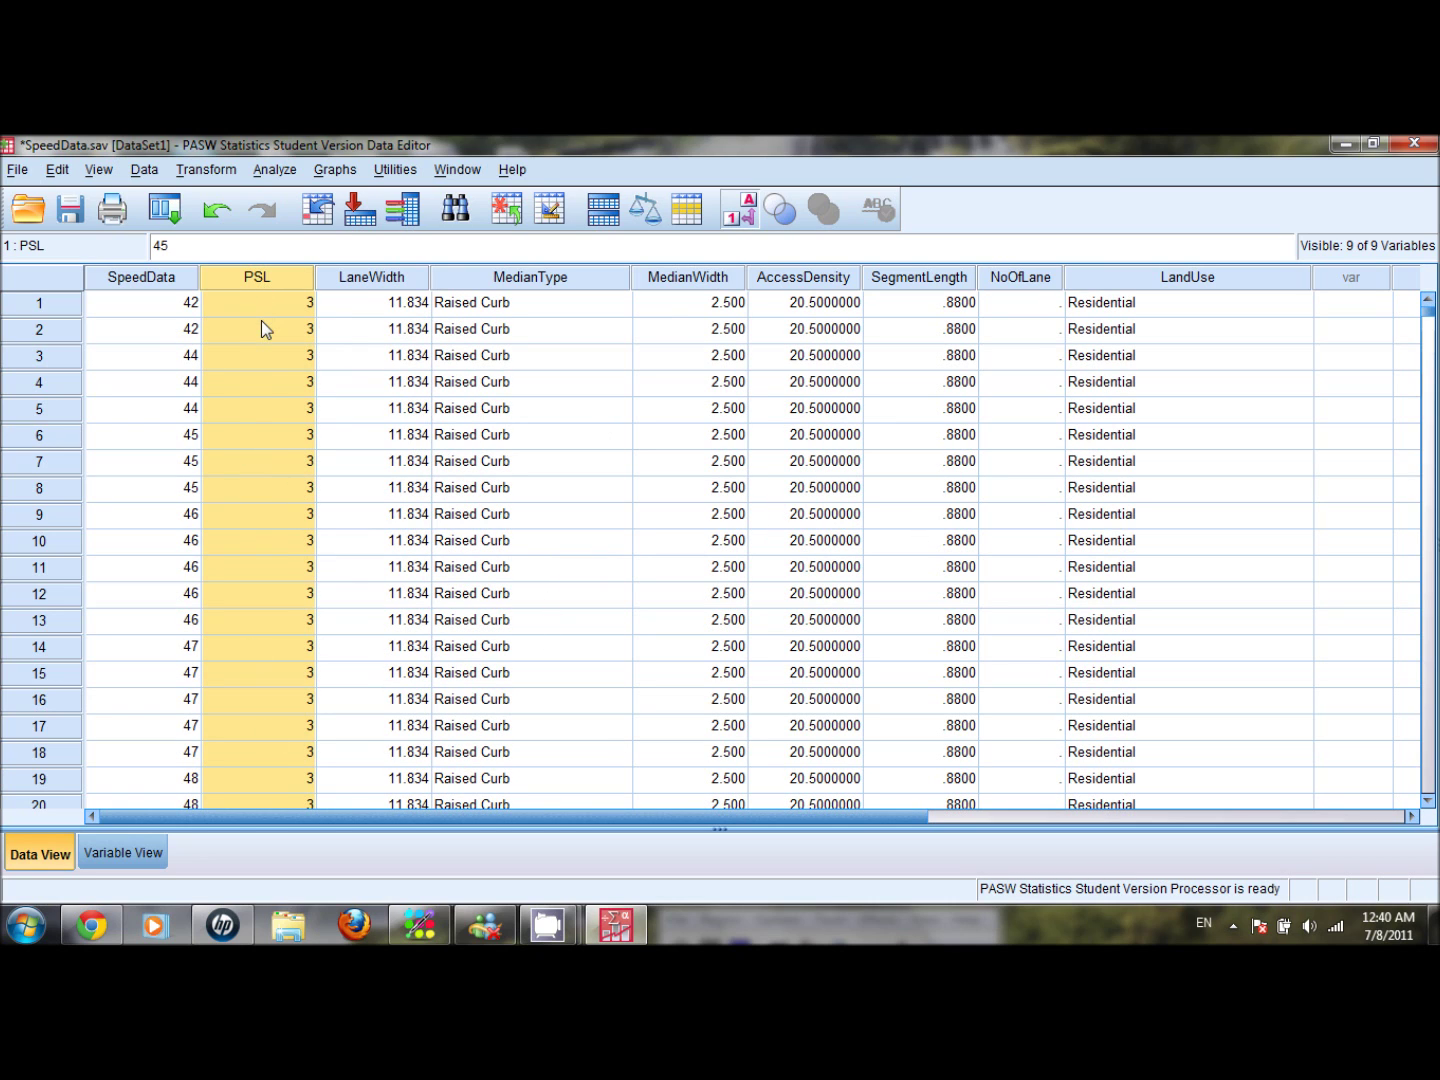
Sort the cases by Width of lanes (LaneWidth) in ascending order with Sort Cases.
{"action": "left_click", "coordinate": [145, 173]}
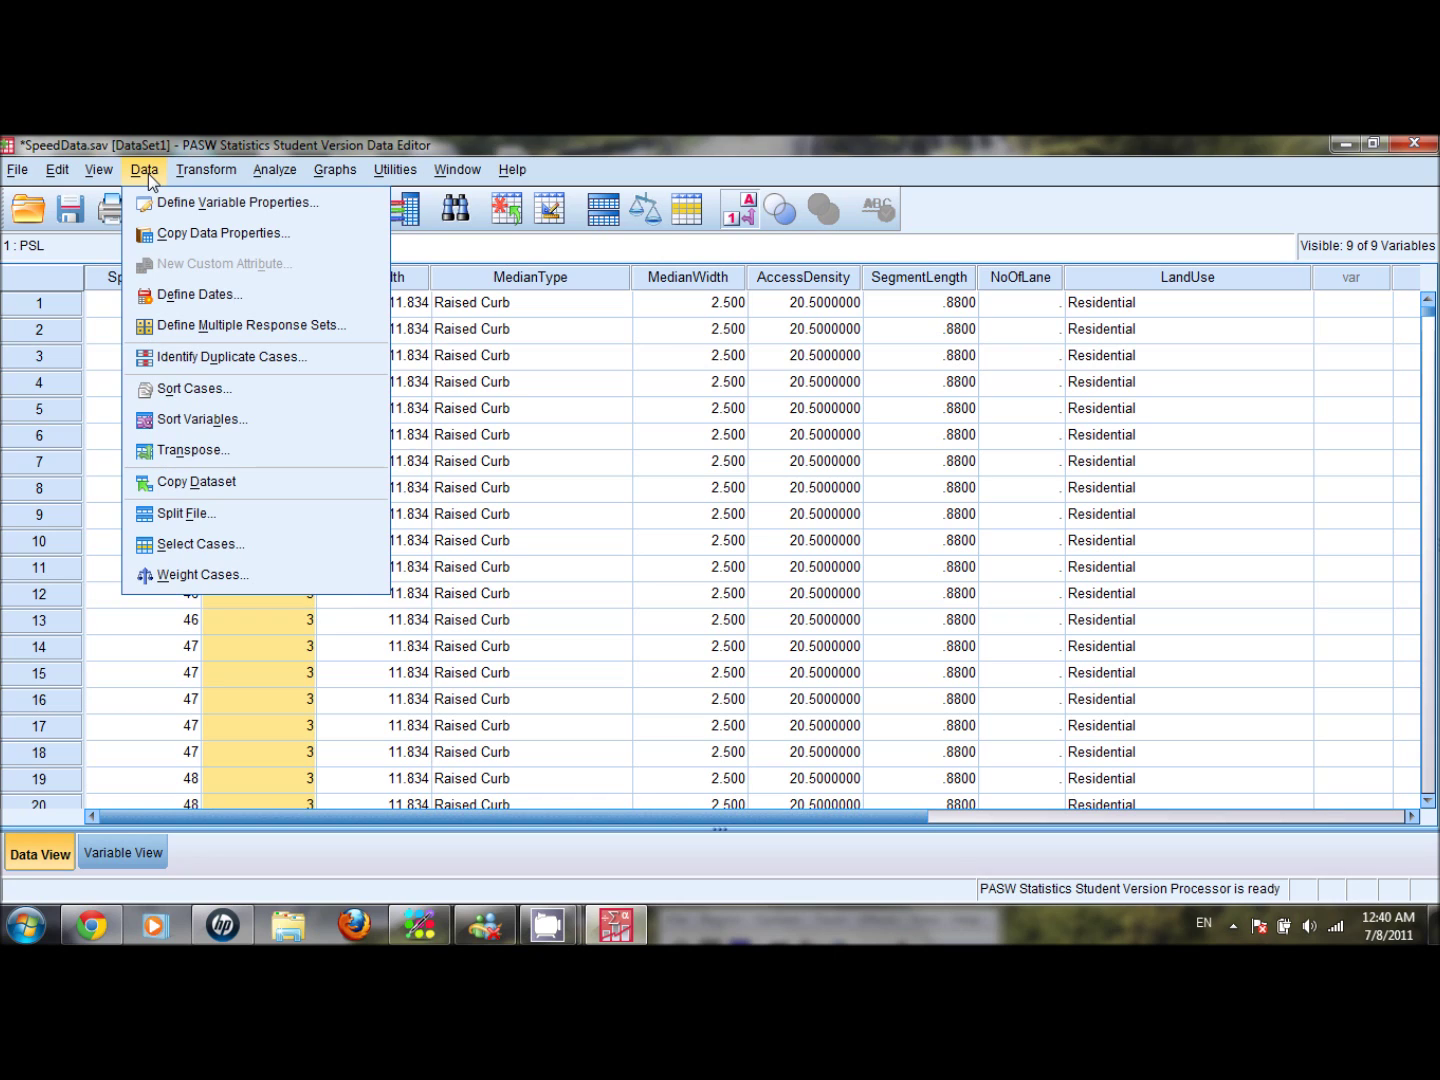
{"action": "left_click", "coordinate": [180, 391]}
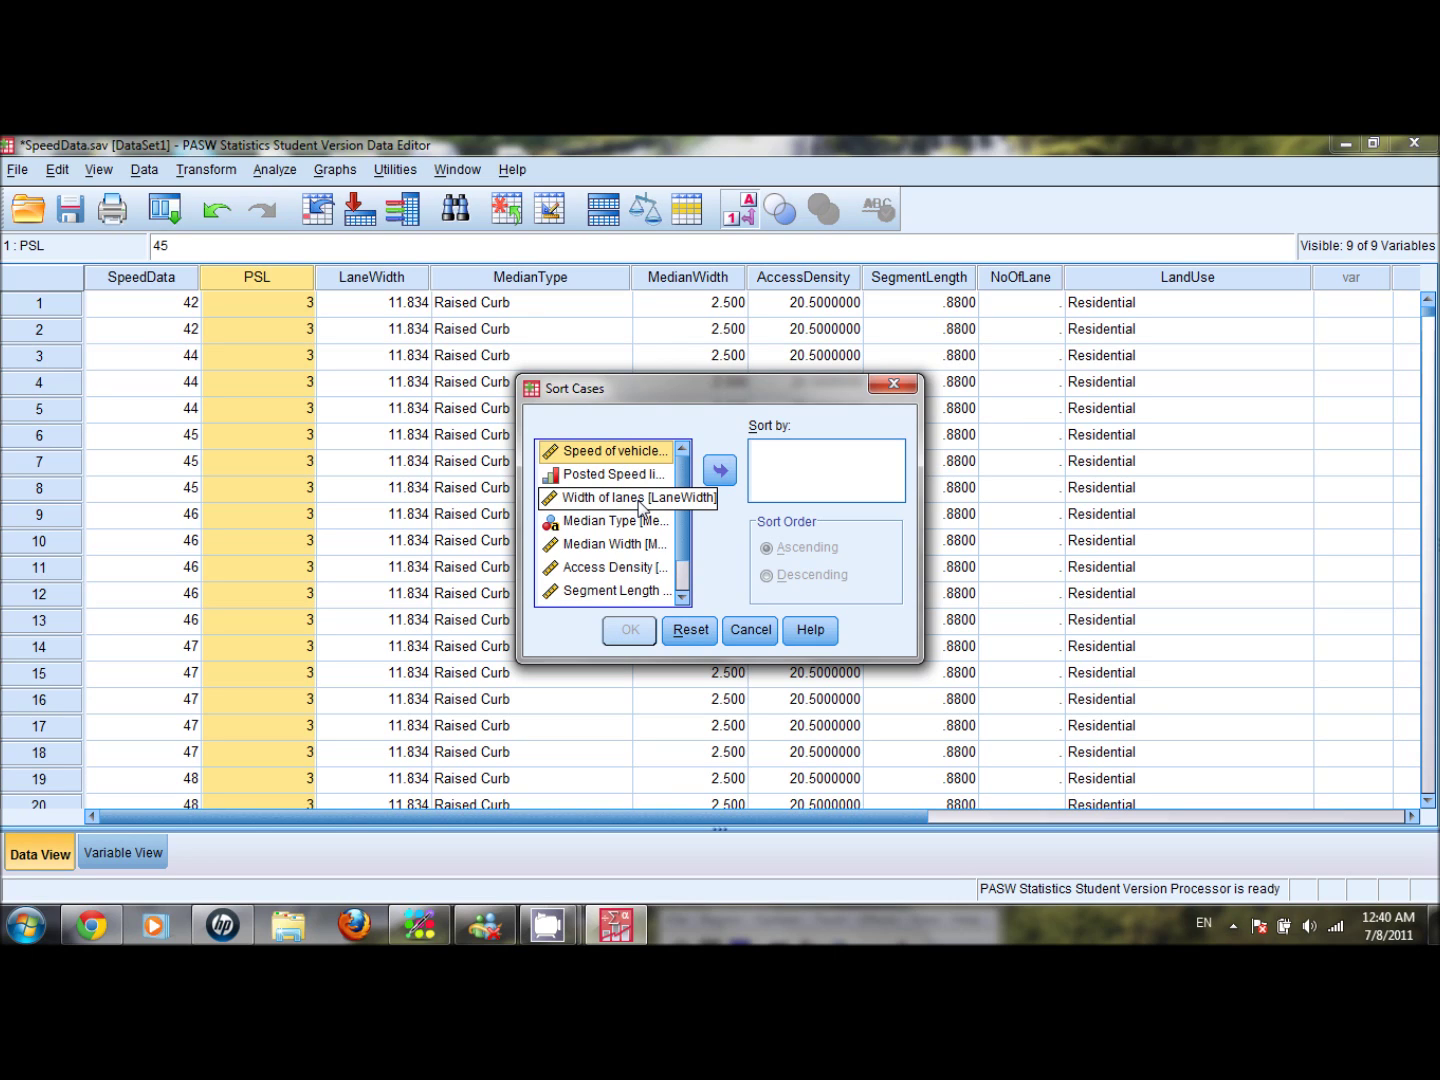
{"action": "left_click", "coordinate": [640, 505]}
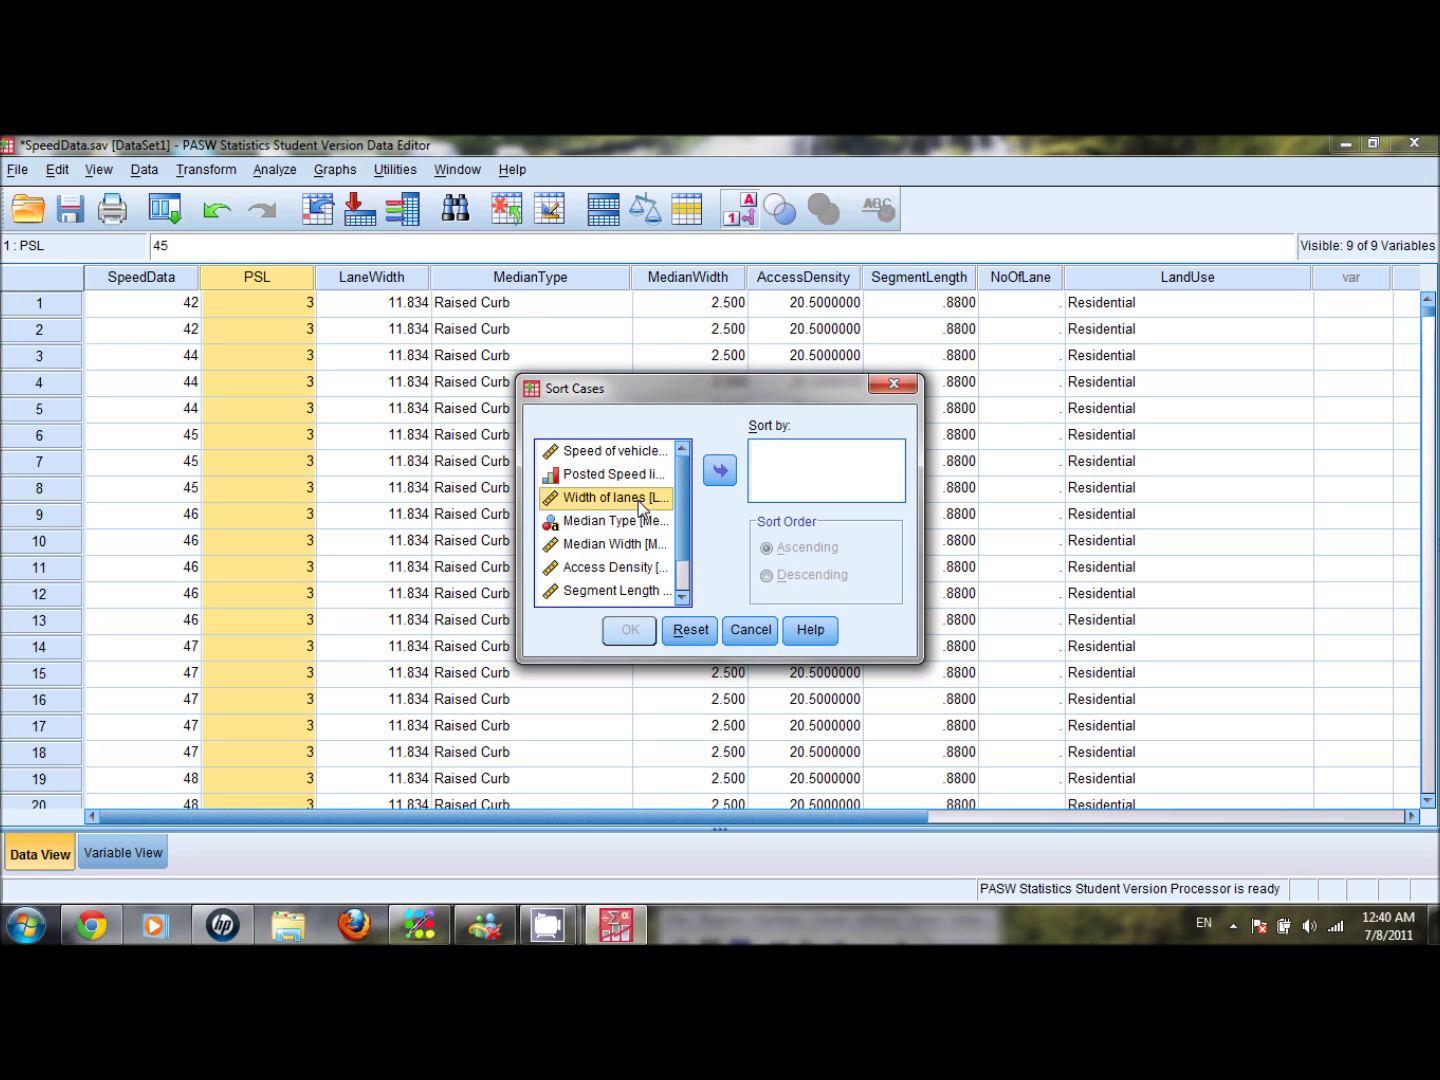
{"action": "left_click", "coordinate": [720, 470]}
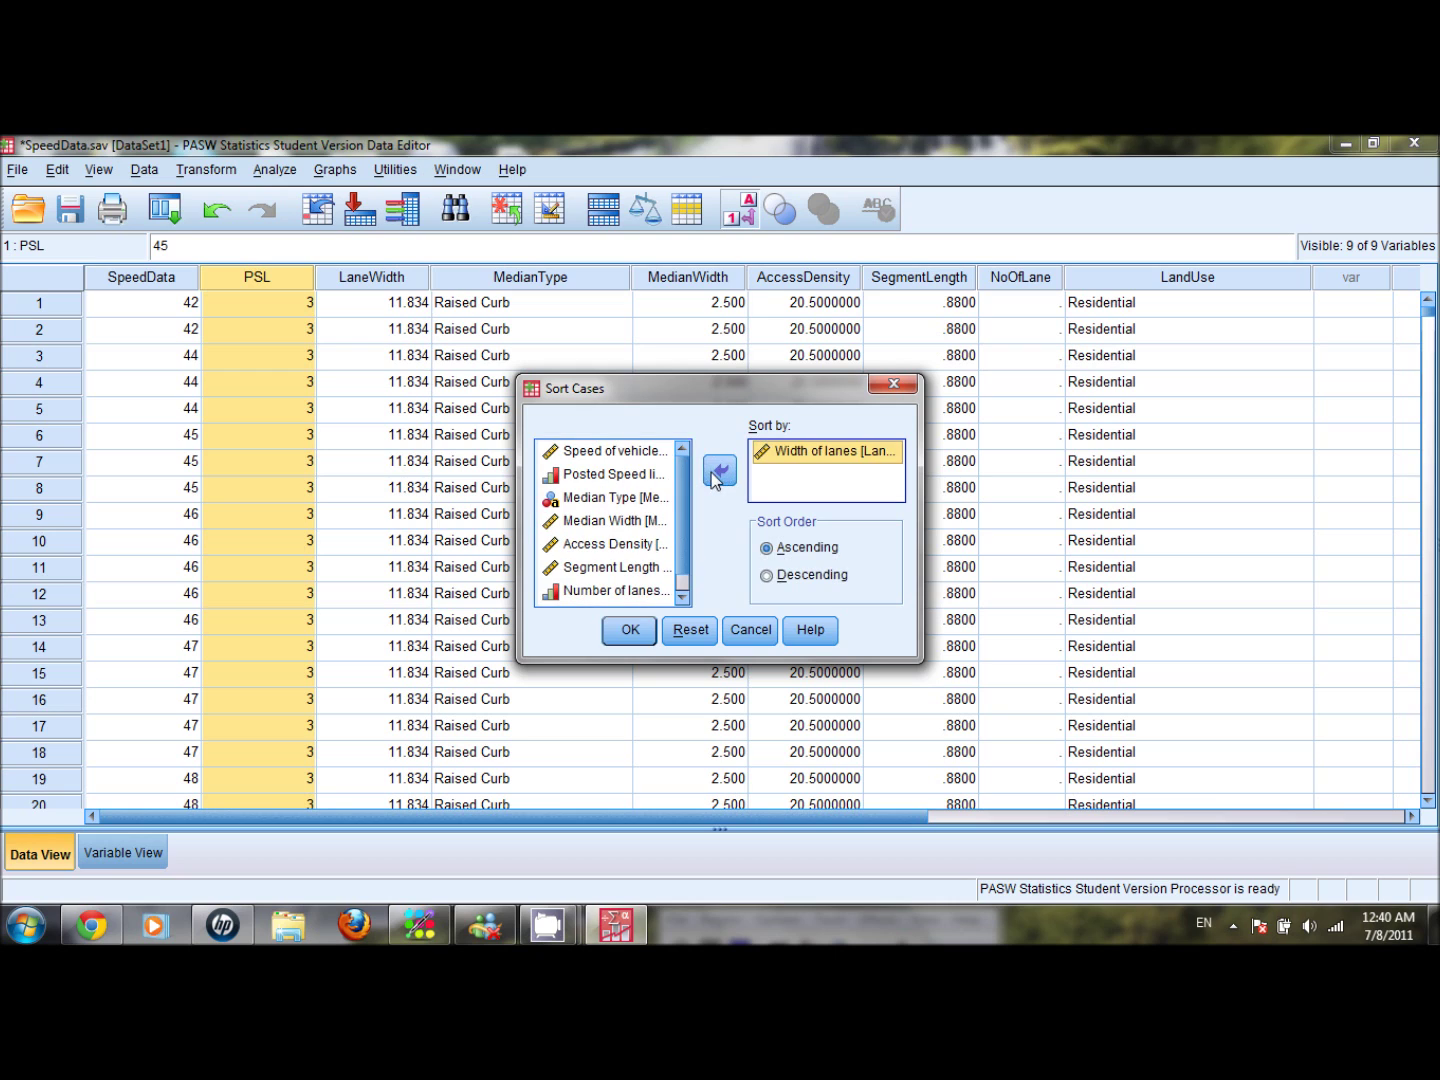
{"action": "left_click", "coordinate": [630, 632]}
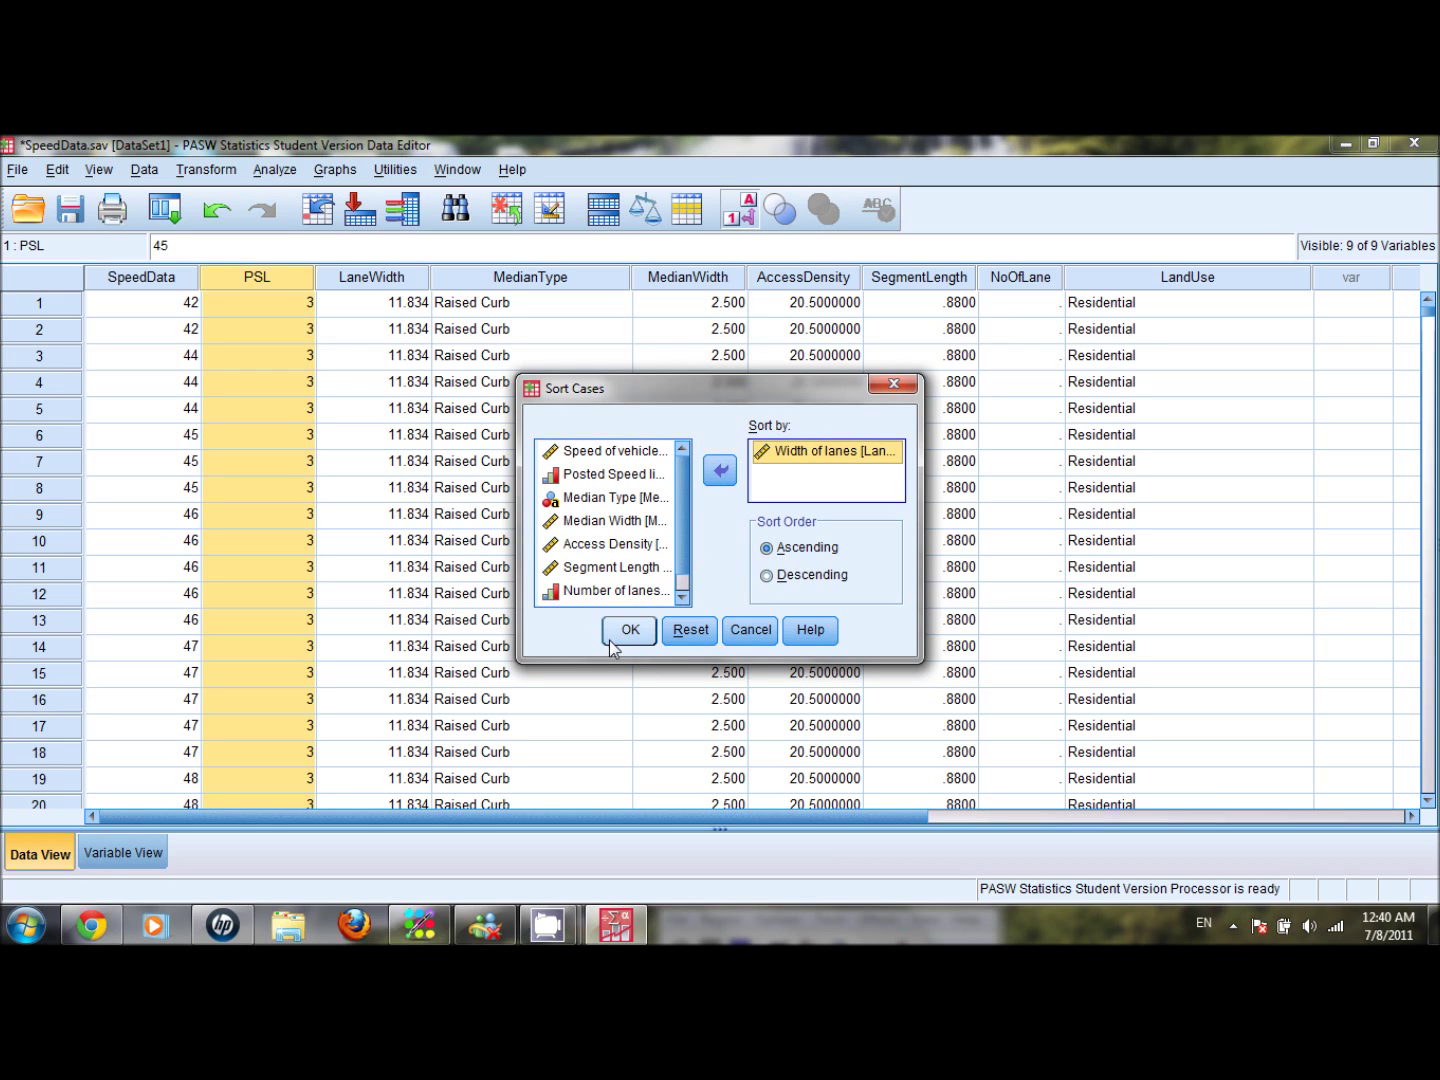